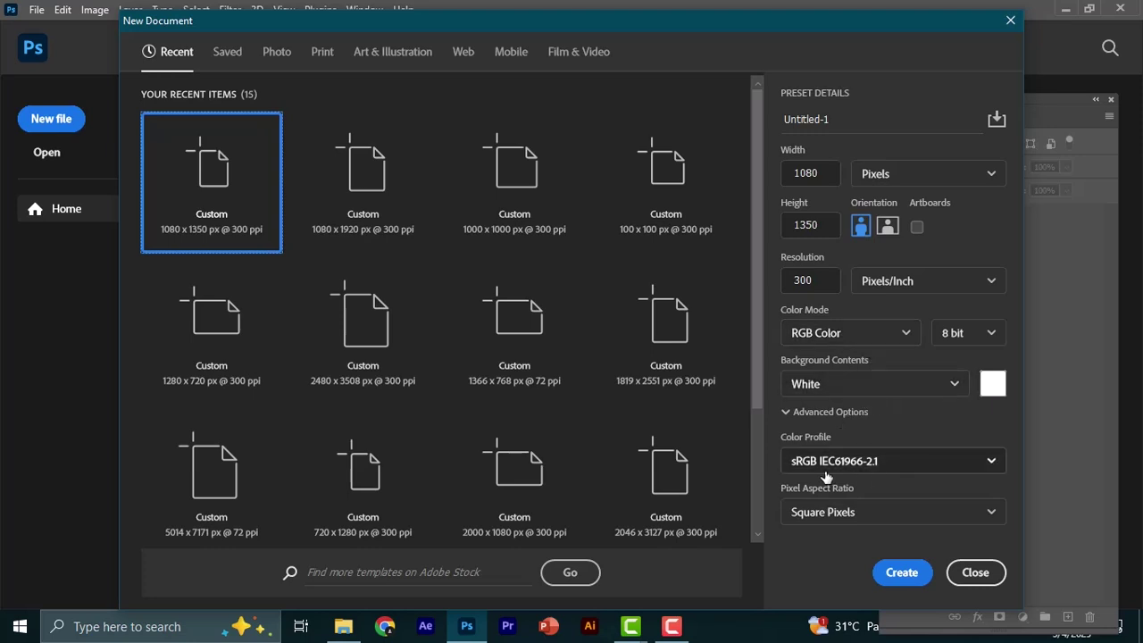
Step: Create a 1080 x 1350 px, 300 ppi RGB document with a white background and add a Solid Color fill layer in 4b30ce
{"action": "left_click", "coordinate": [902, 573]}
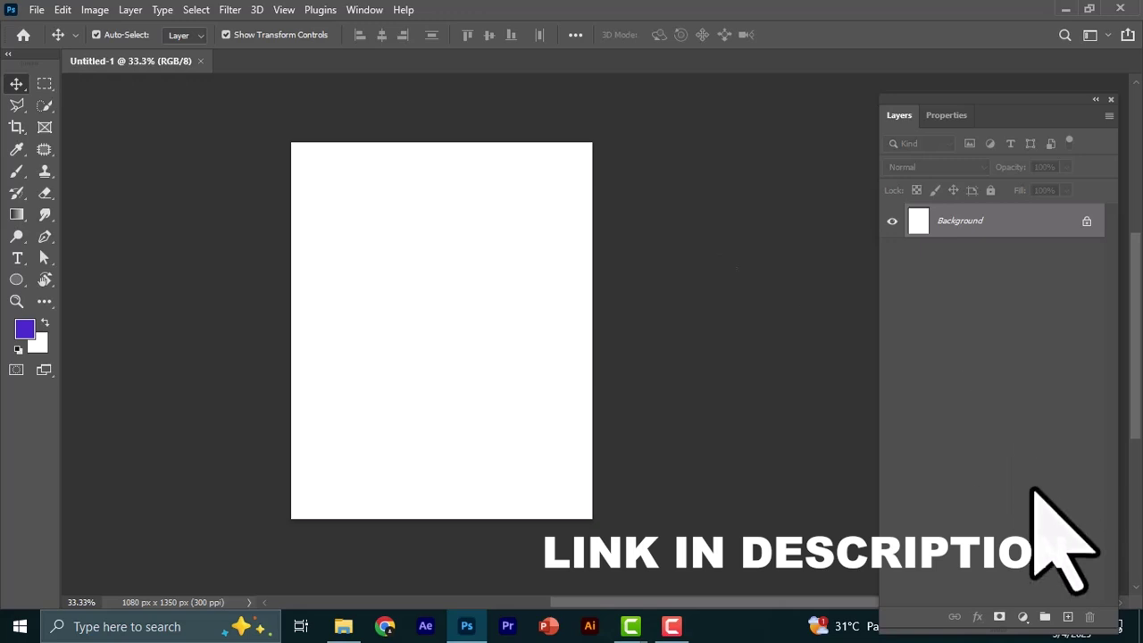
{"action": "left_click", "coordinate": [1023, 617]}
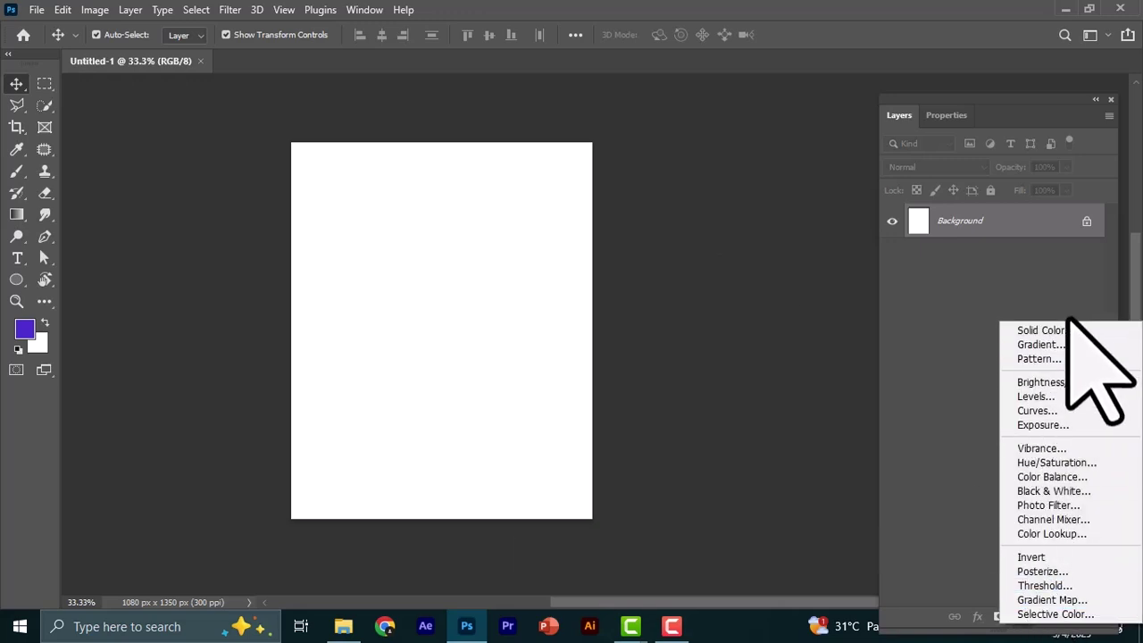
{"action": "left_click", "coordinate": [1043, 329]}
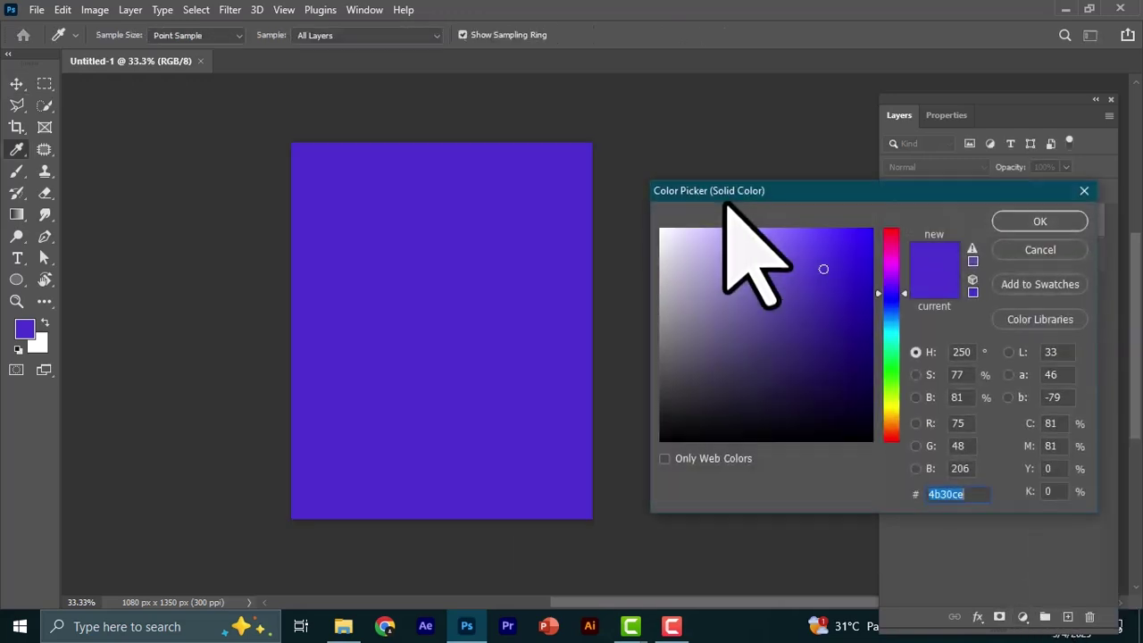
{"action": "left_click", "coordinate": [1041, 221]}
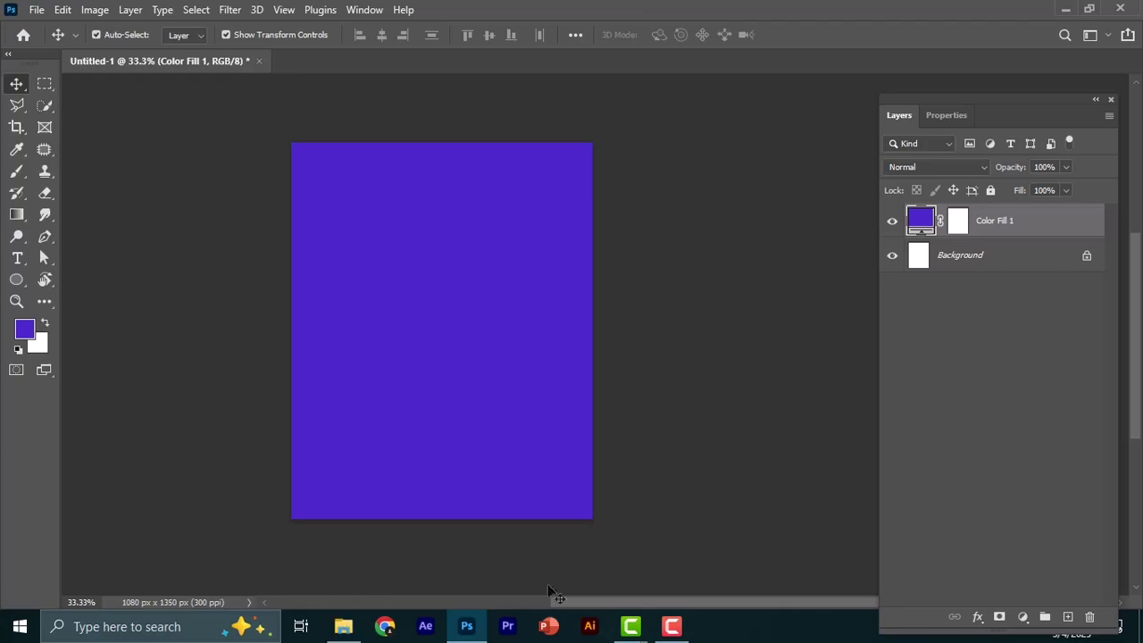
Step: Open the Details text file from the March folder and copy the background colour code 0675a3
{"action": "left_click", "coordinate": [344, 626]}
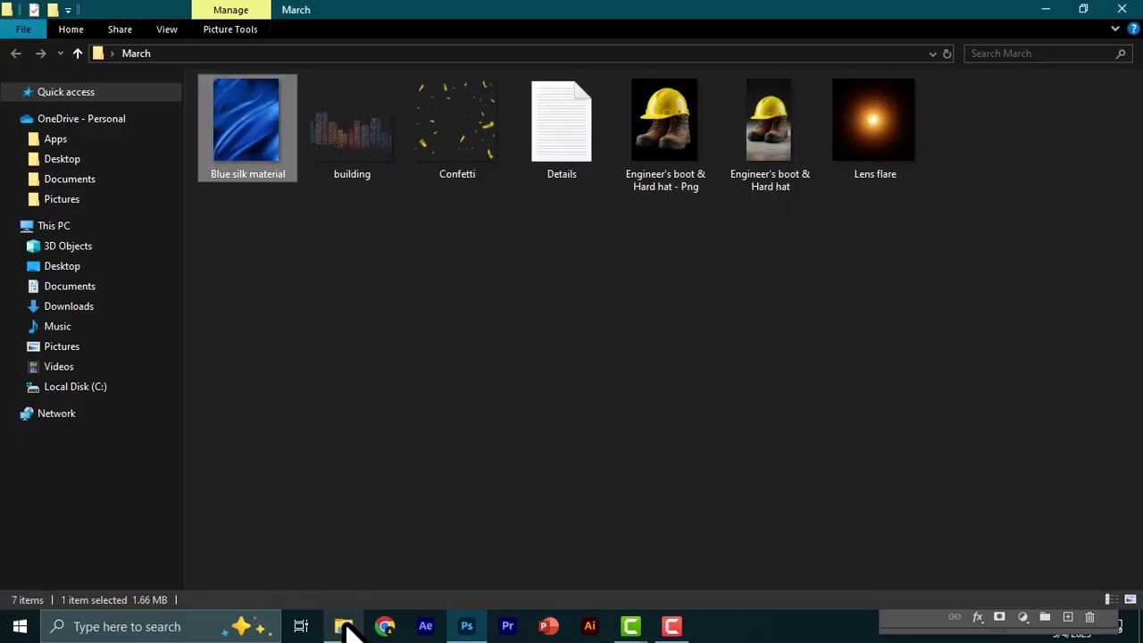
{"action": "double_click", "coordinate": [550, 143]}
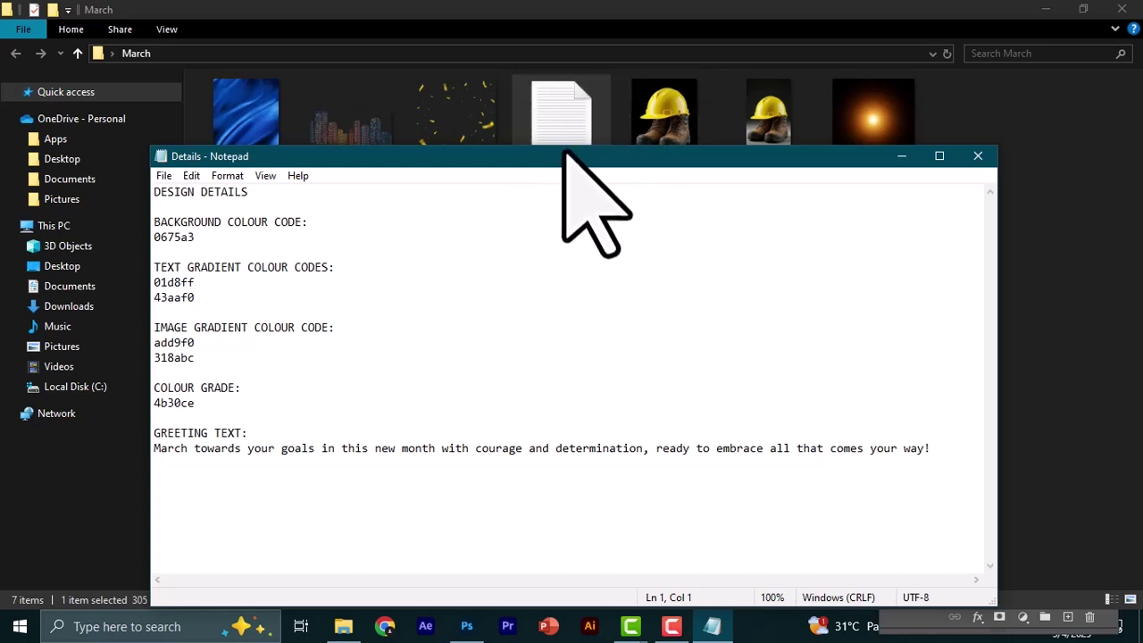
{"action": "left_click_drag", "start_coordinate": [561, 155], "coordinate": [600, 98]}
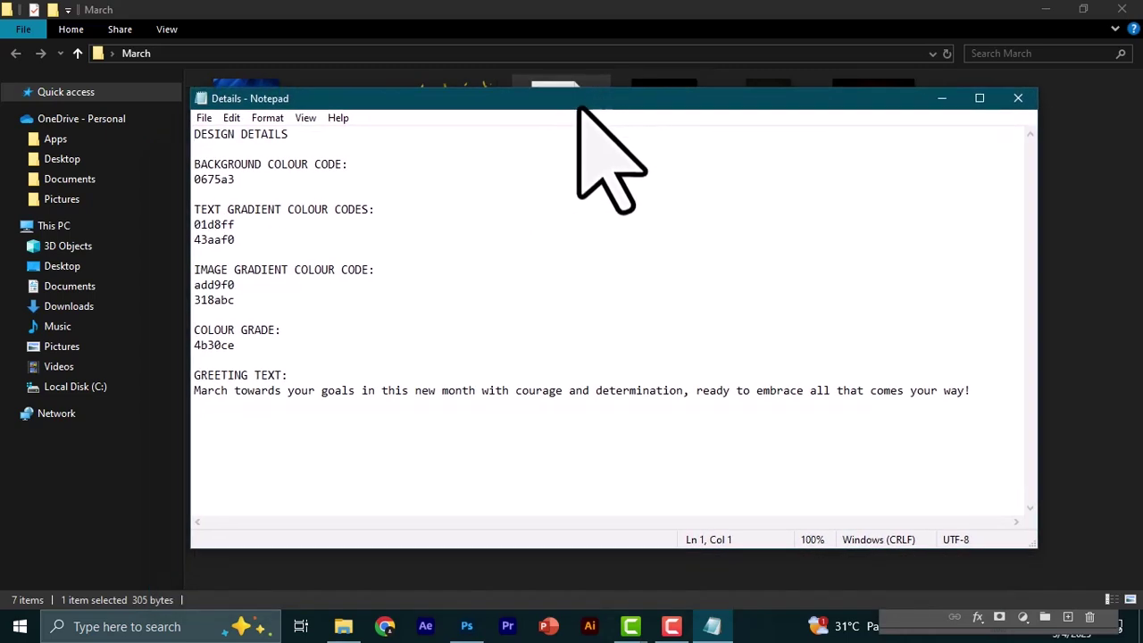
{"action": "right_click", "coordinate": [219, 181]}
{"action": "left_click", "coordinate": [284, 233]}
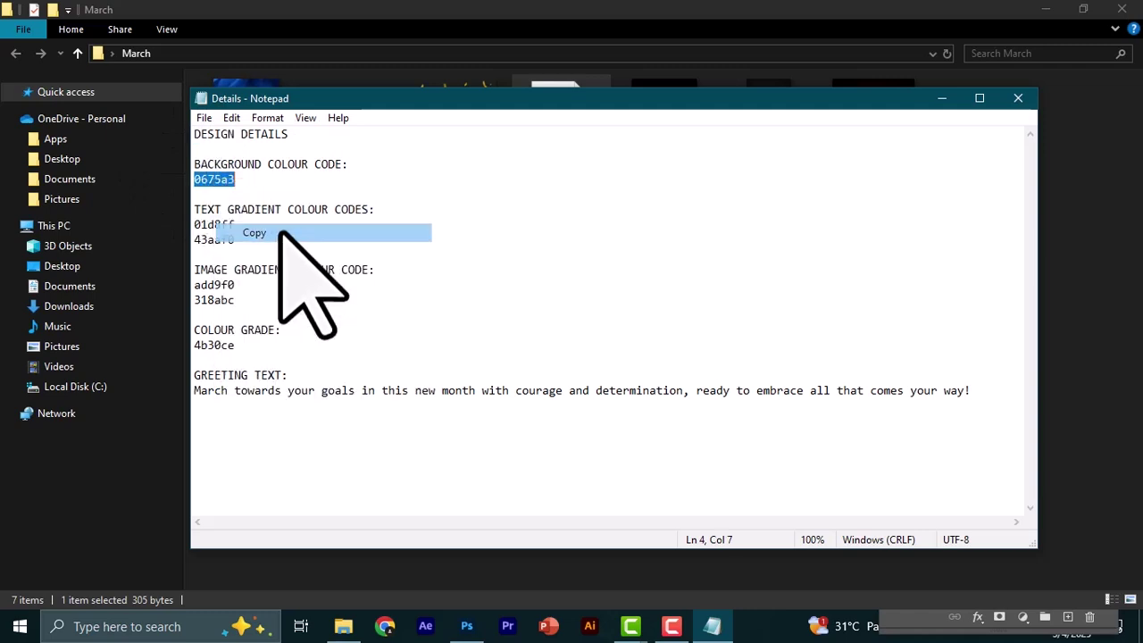
Step: Return to Photoshop and change the solid colour fill layer's colour to 0675a3
{"action": "left_click", "coordinate": [466, 626]}
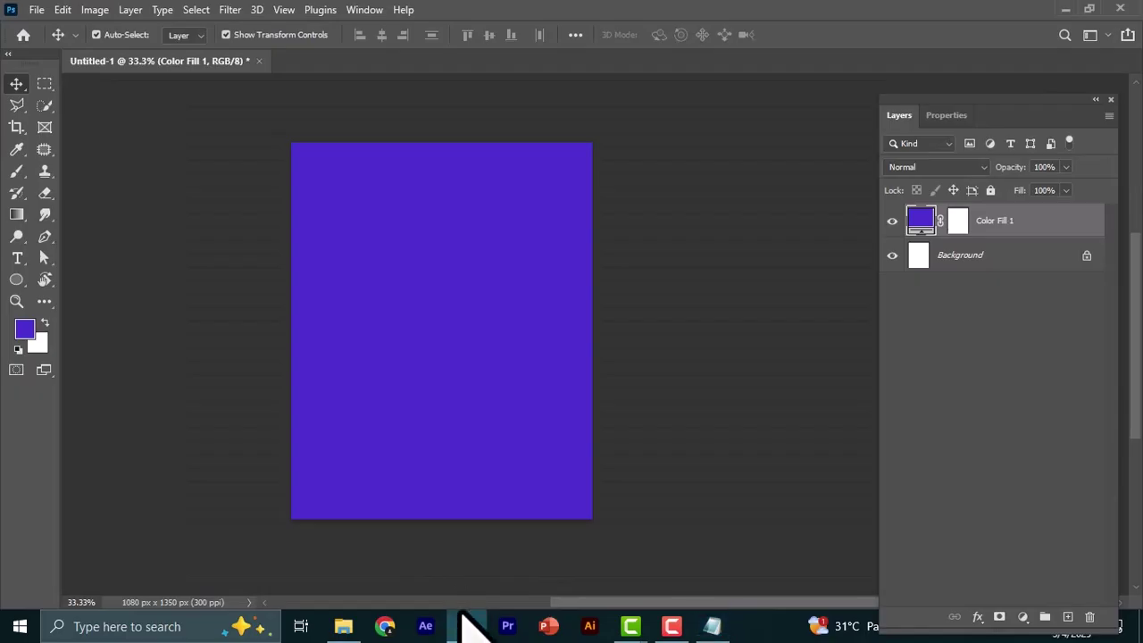
{"action": "double_click", "coordinate": [922, 223]}
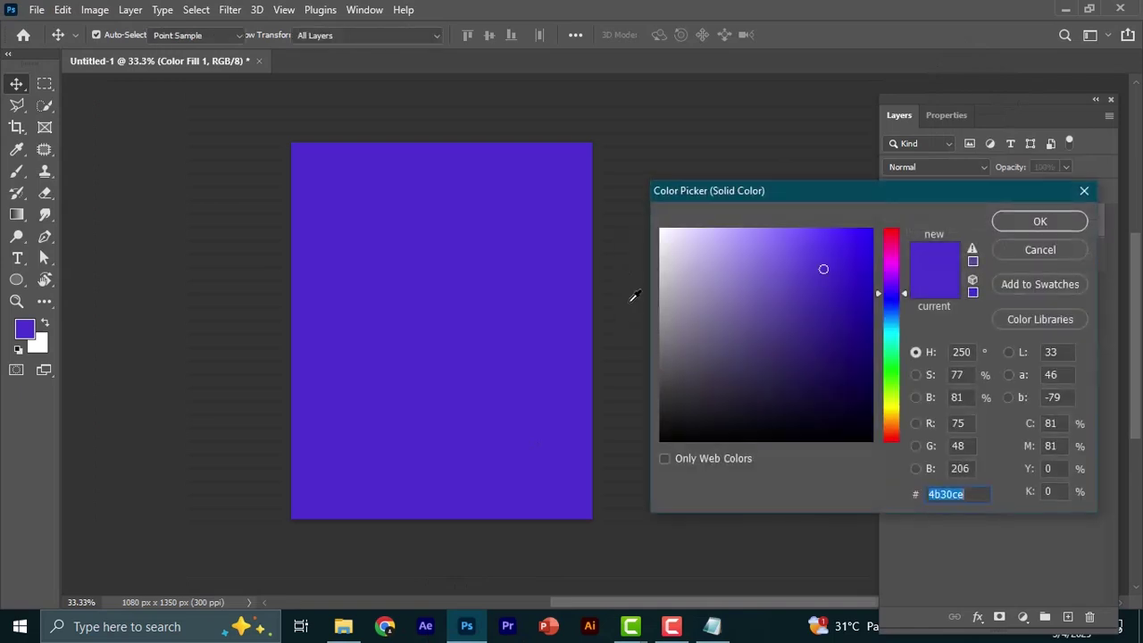
{"action": "key", "text": "ctrl+v"}
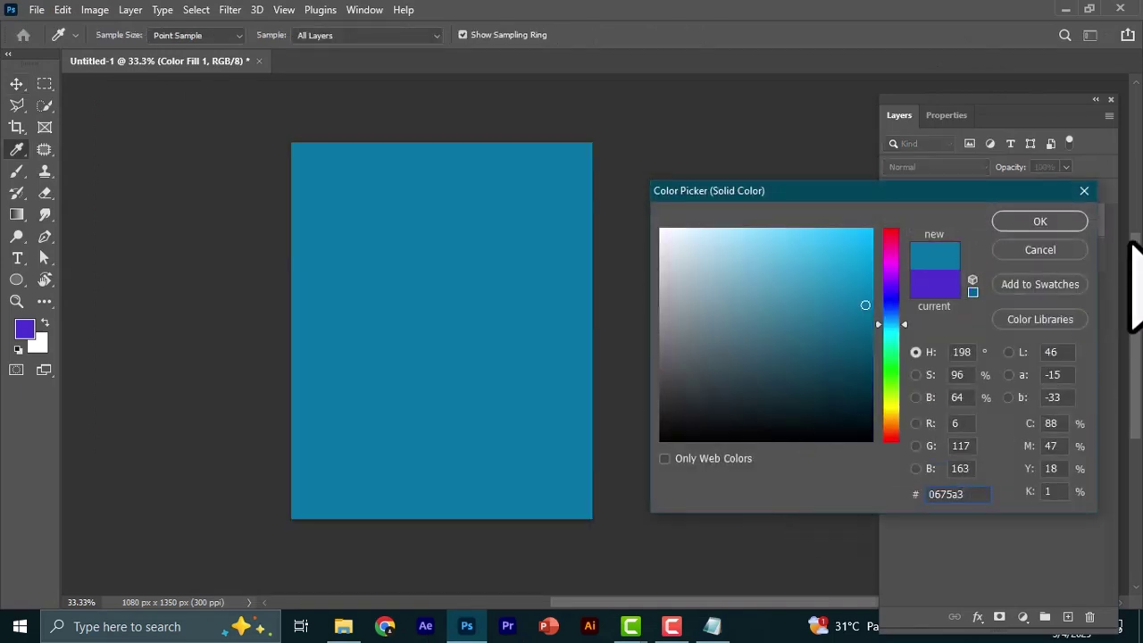
{"action": "left_click", "coordinate": [1054, 223]}
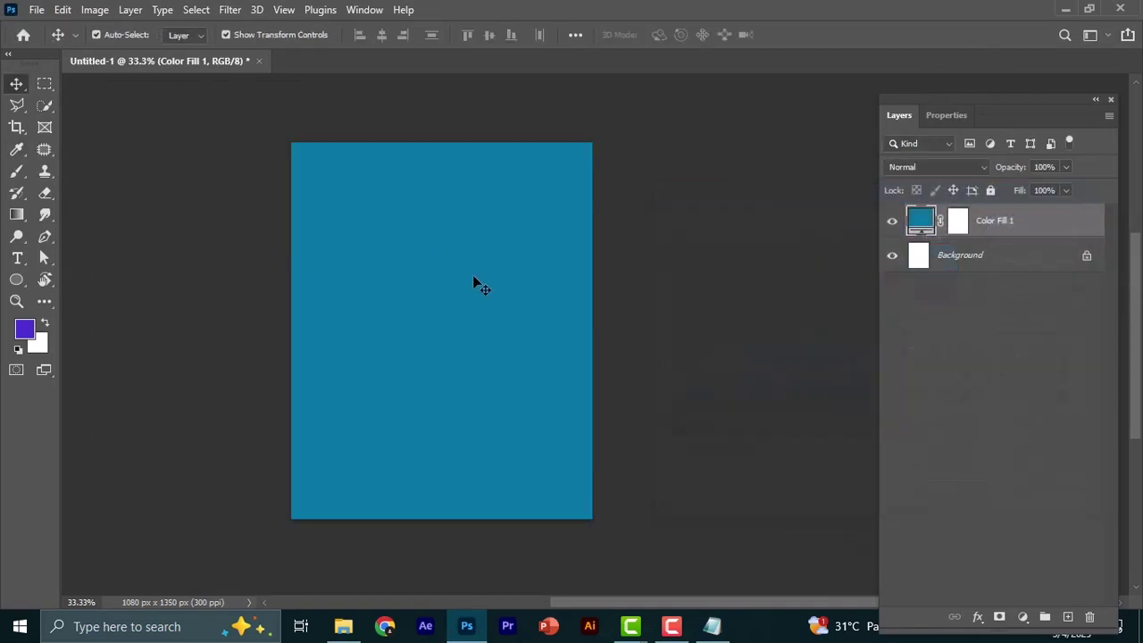
Step: Paint three dabs at the canvas centre on the colour fill layer's mask with a soft black brush of 1700 px
{"action": "left_click_drag", "start_coordinate": [475, 281], "coordinate": [499, 277]}
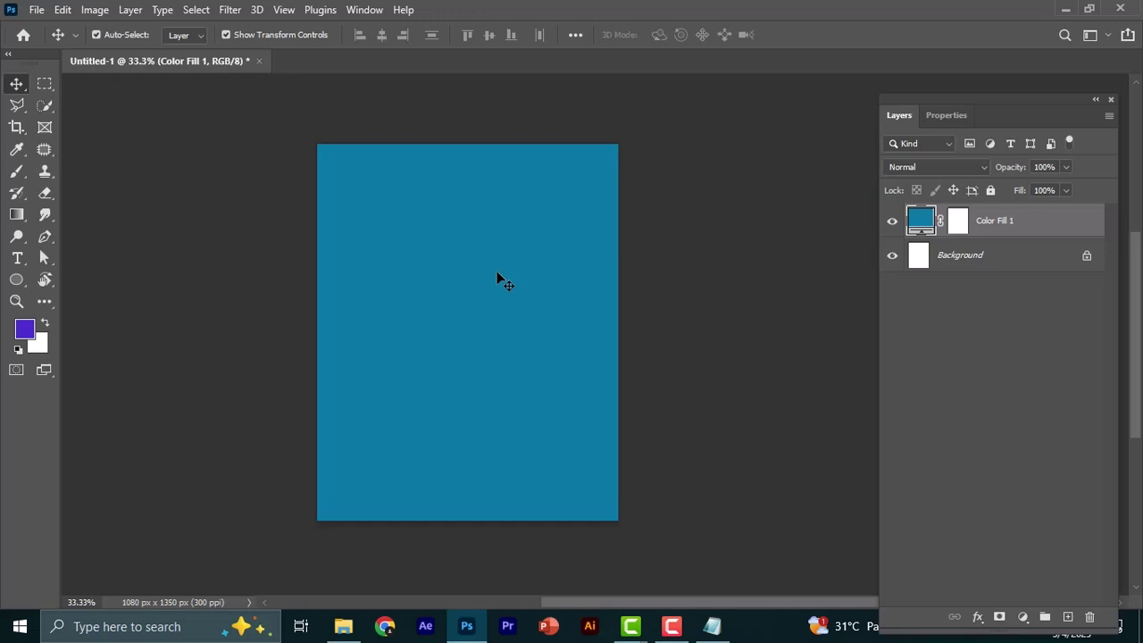
{"action": "left_click", "coordinate": [958, 222]}
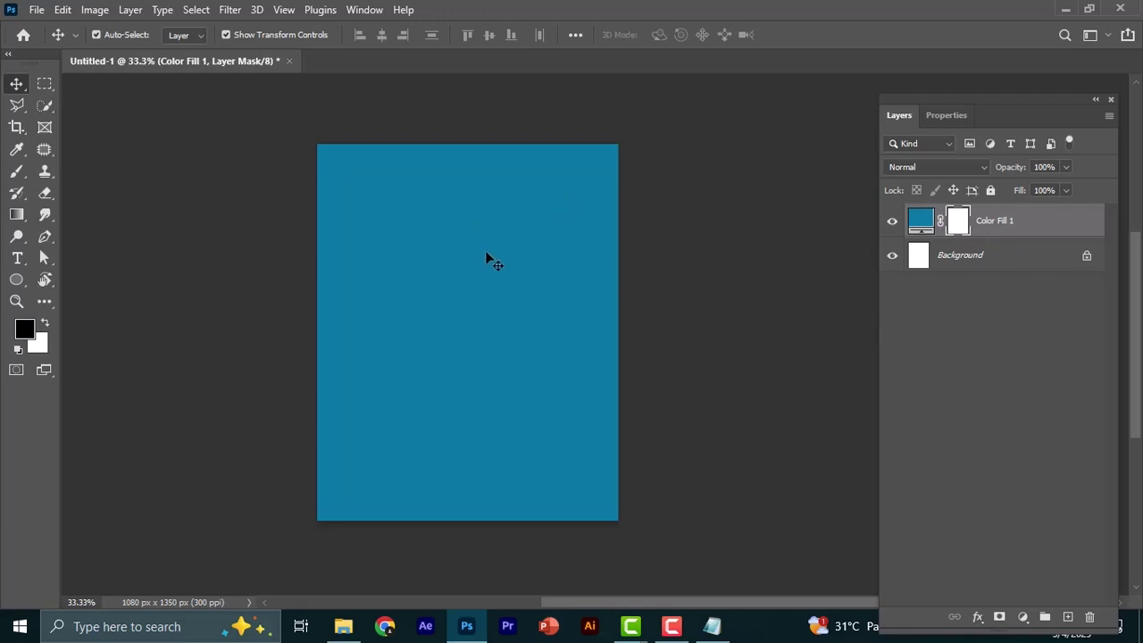
{"action": "key", "text": "b"}
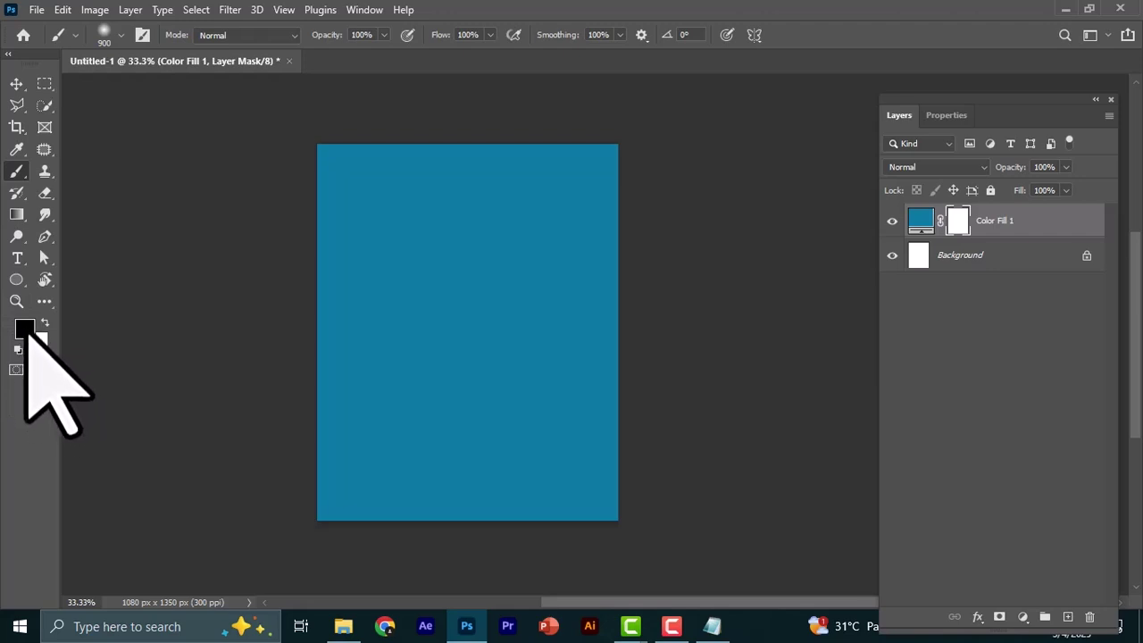
{"action": "key", "text": "d"}
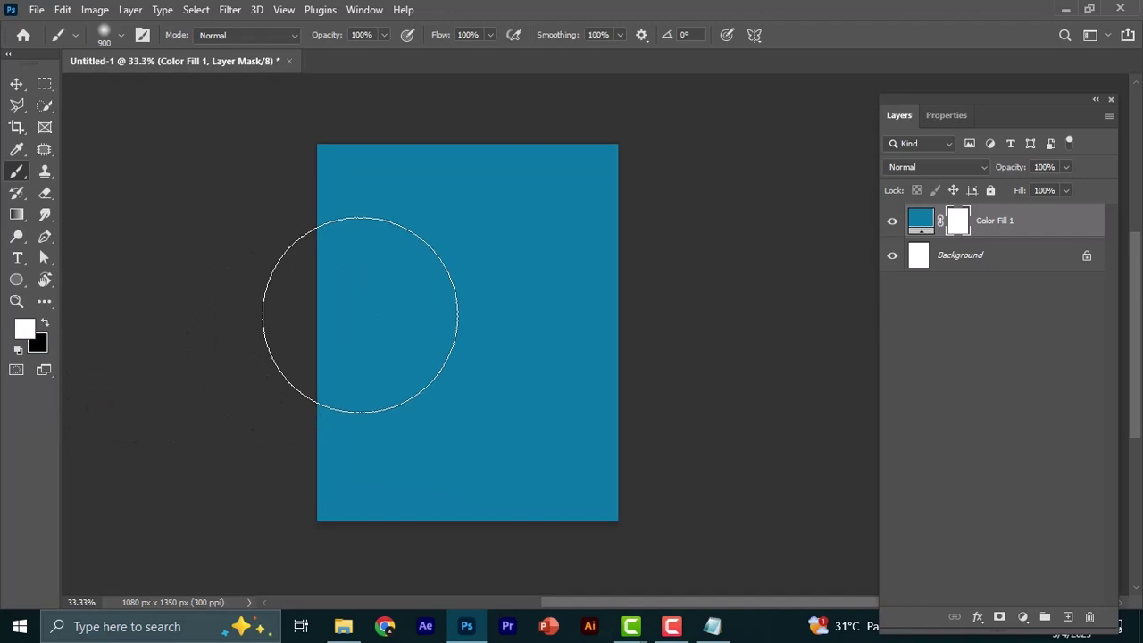
{"action": "key", "text": "x"}
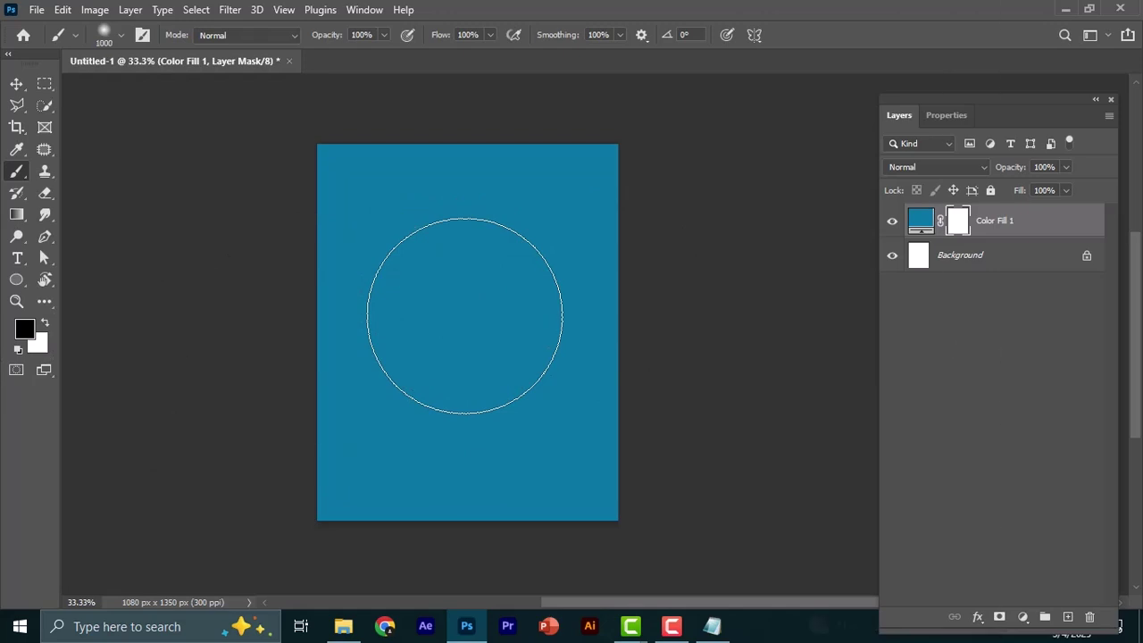
{"action": "key", "text": "bracketright"}
{"action": "key", "text": "bracketright"}
{"action": "key", "text": "bracketright"}
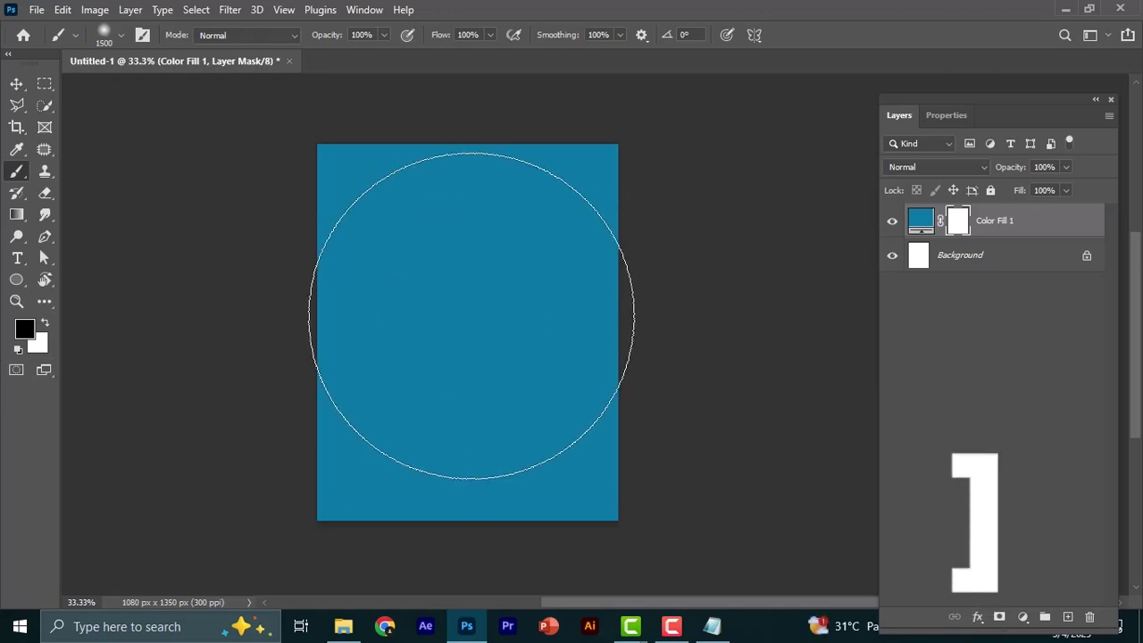
{"action": "left_click", "coordinate": [468, 336]}
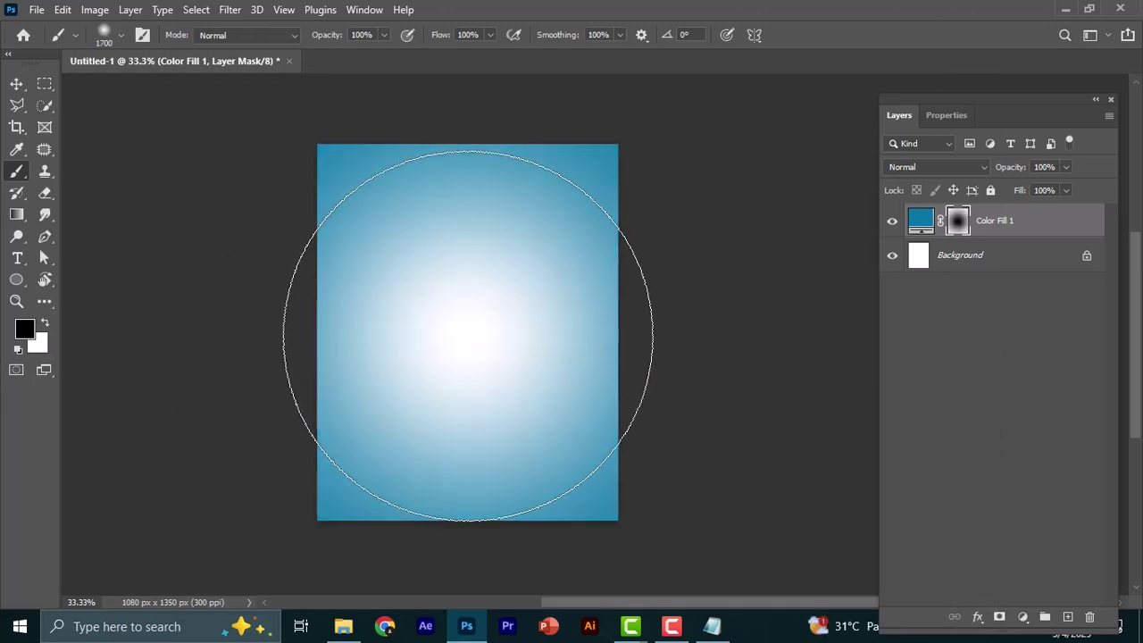
{"action": "left_click", "coordinate": [468, 336]}
{"action": "left_click", "coordinate": [468, 336]}
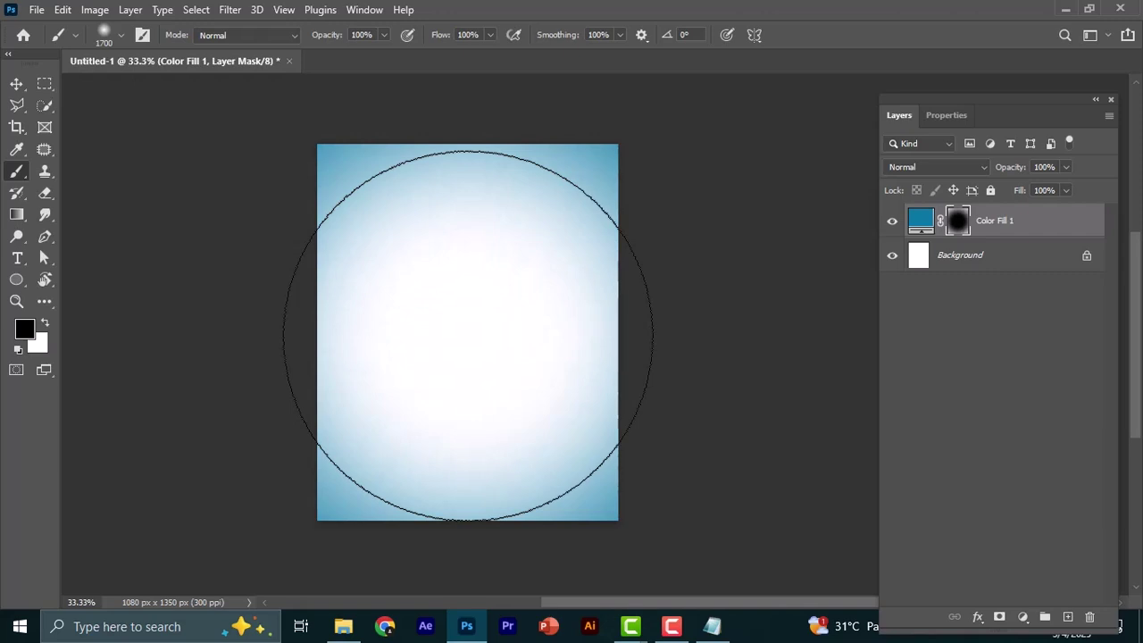
{"action": "key", "text": "v"}
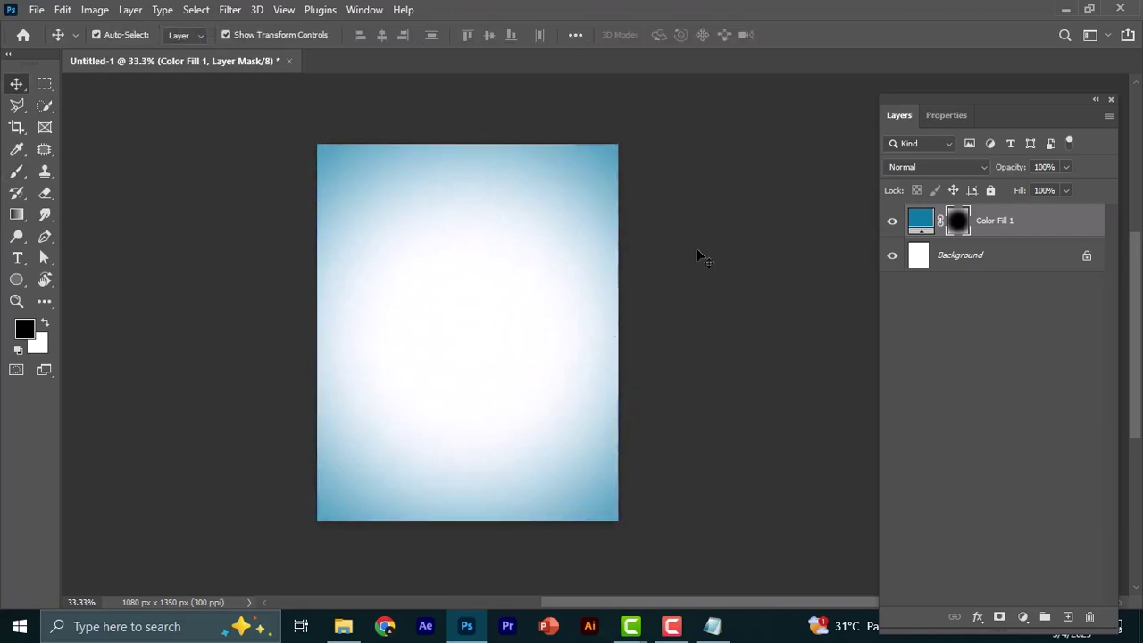
{"action": "left_click", "coordinate": [699, 254]}
Step: Place the Blue silk material image from the March folder over the canvas and set its blend mode to Overlay
{"action": "left_click", "coordinate": [344, 626]}
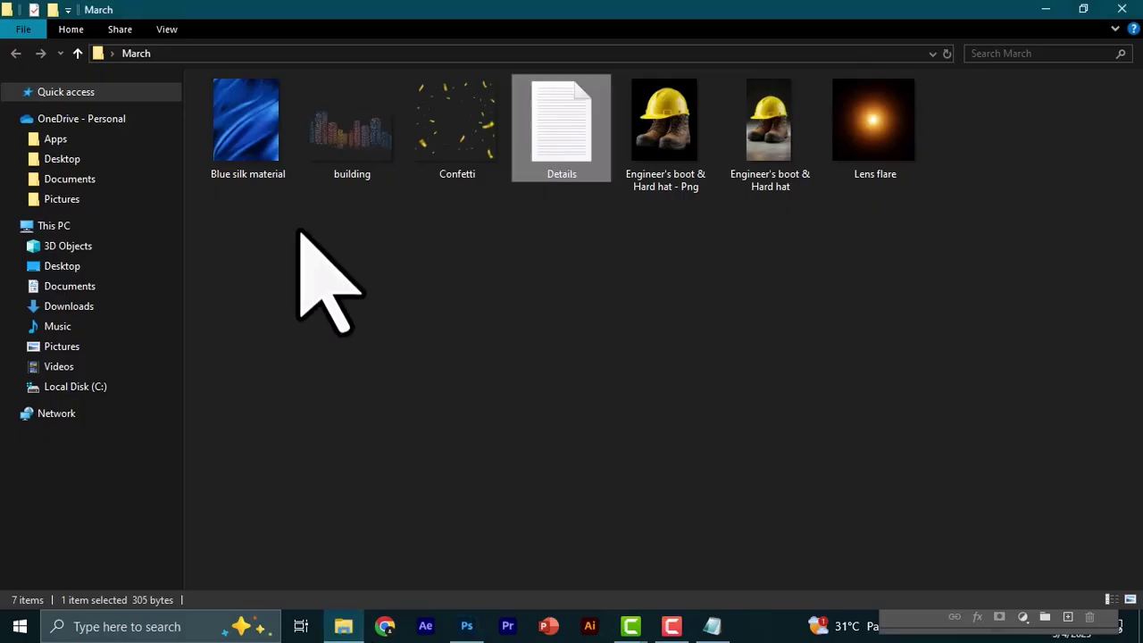
{"action": "left_click_drag", "start_coordinate": [237, 122], "coordinate": [483, 438]}
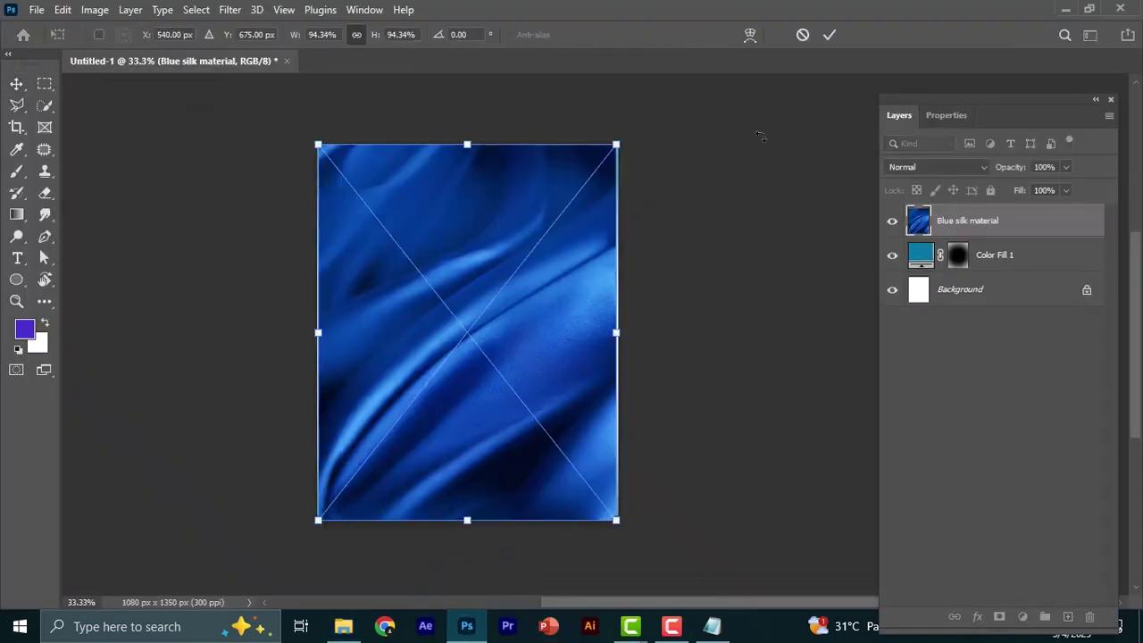
{"action": "left_click", "coordinate": [829, 33]}
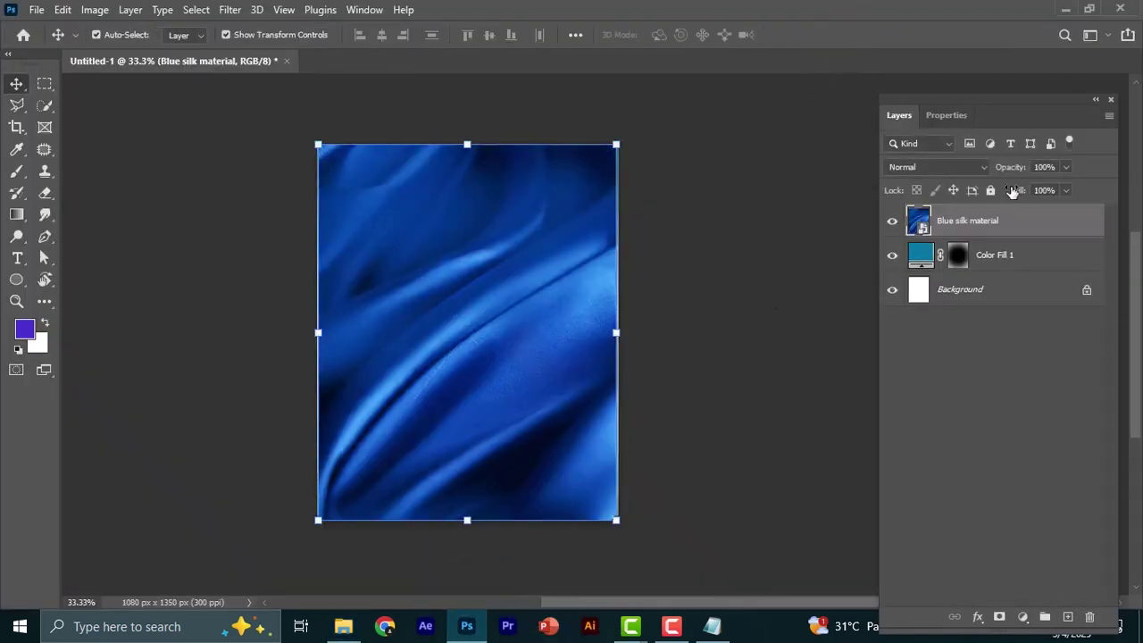
{"action": "left_click", "coordinate": [919, 167]}
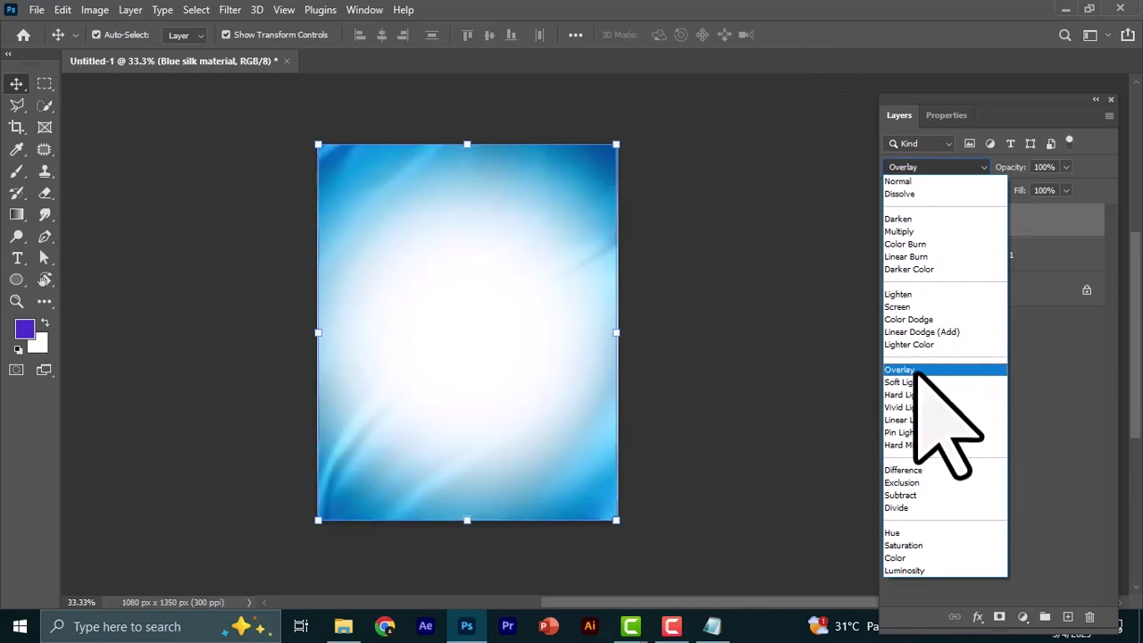
{"action": "left_click", "coordinate": [915, 370]}
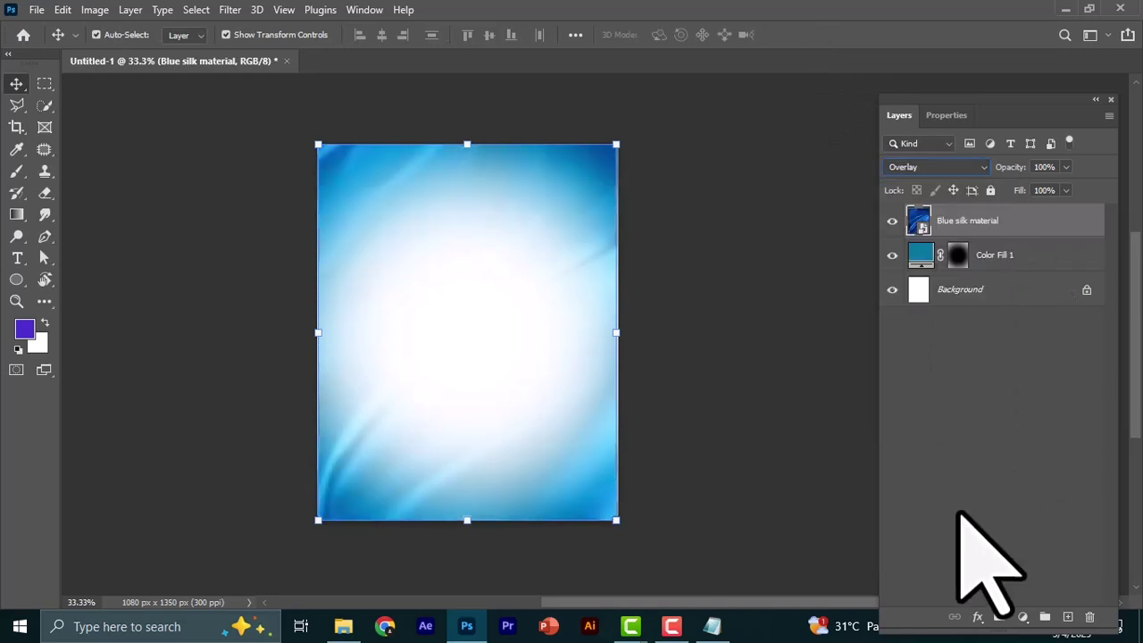
Step: Add a layer mask to the Blue silk material layer and paint its centre with a soft black brush of 1500 px
{"action": "left_click", "coordinate": [999, 617]}
{"action": "key", "text": "d"}
{"action": "key", "text": "b"}
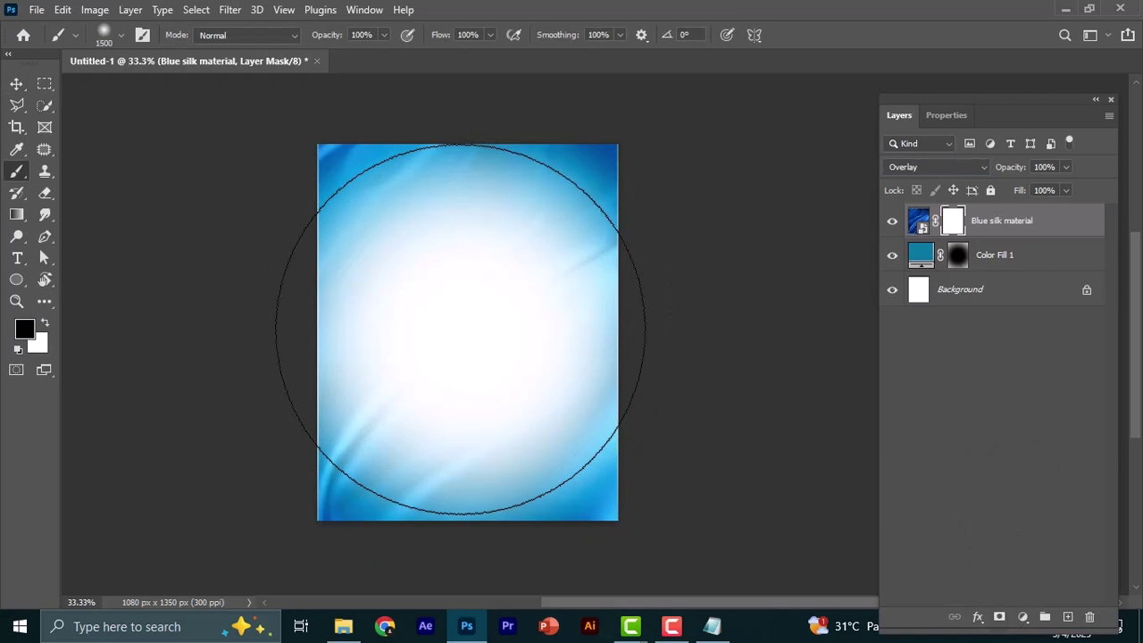
{"action": "key", "text": "bracketleft"}
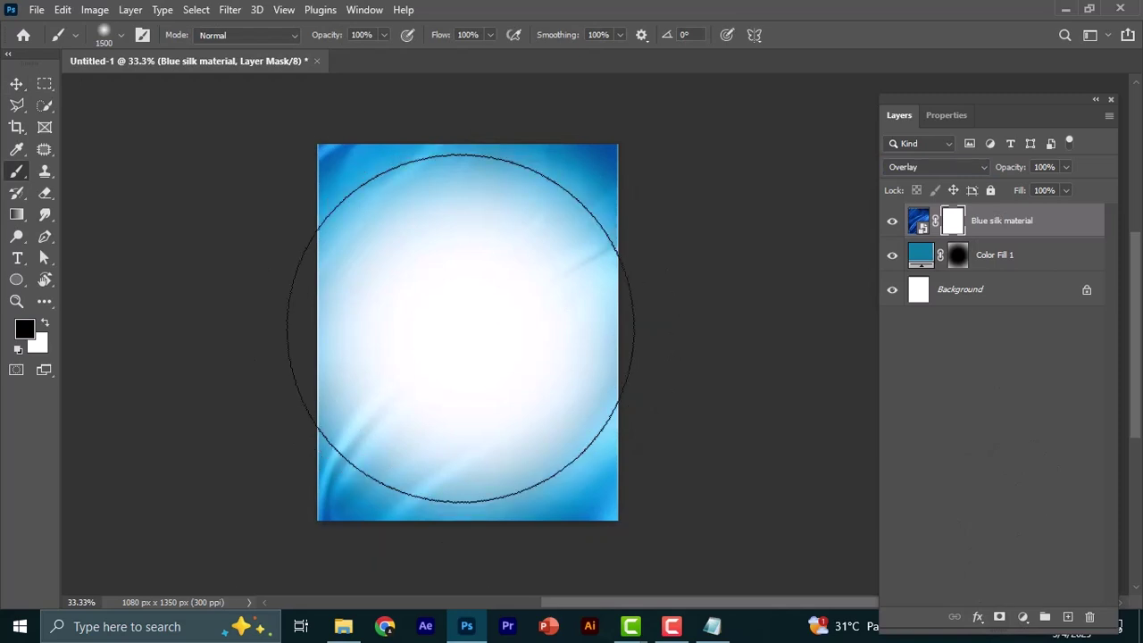
{"action": "key", "text": "bracketleft"}
{"action": "left_click", "coordinate": [461, 327]}
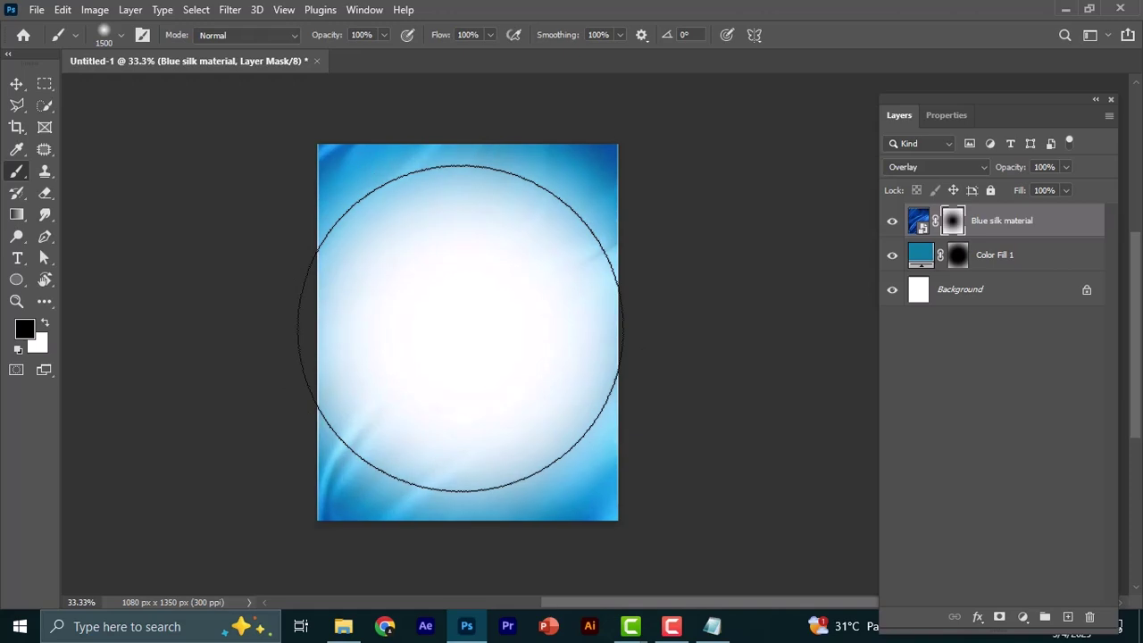
{"action": "key", "text": "v"}
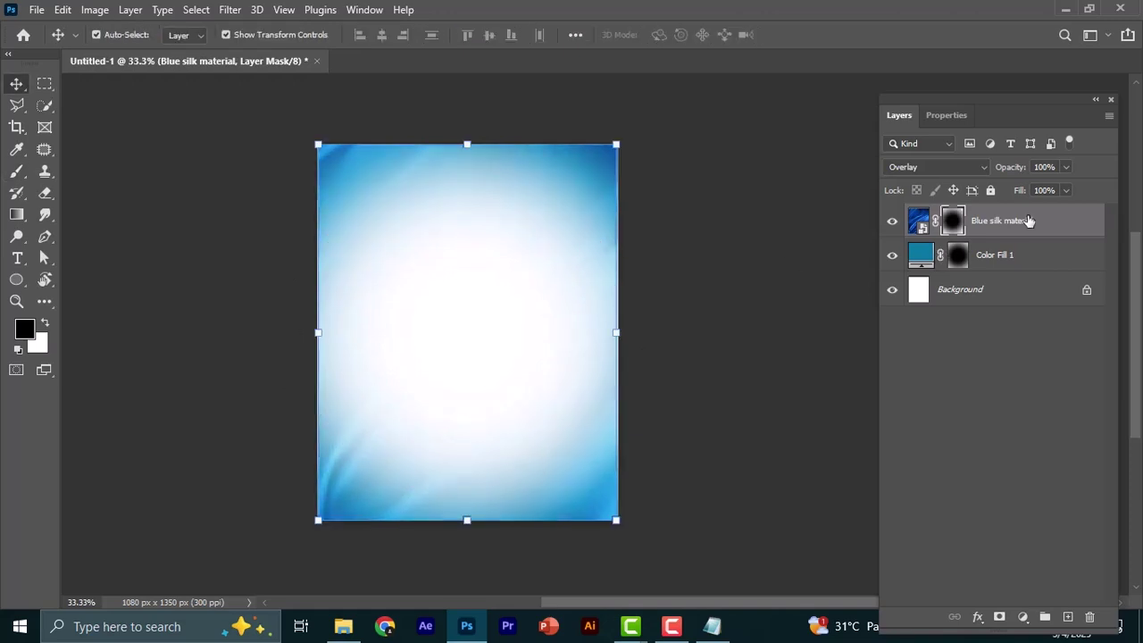
Step: Scale the Blue silk material image up from its centre to about 105.75% so it extends past the canvas edges
{"action": "left_click", "coordinate": [920, 222]}
{"action": "left_click_drag", "start_coordinate": [616, 521], "coordinate": [638, 527]}
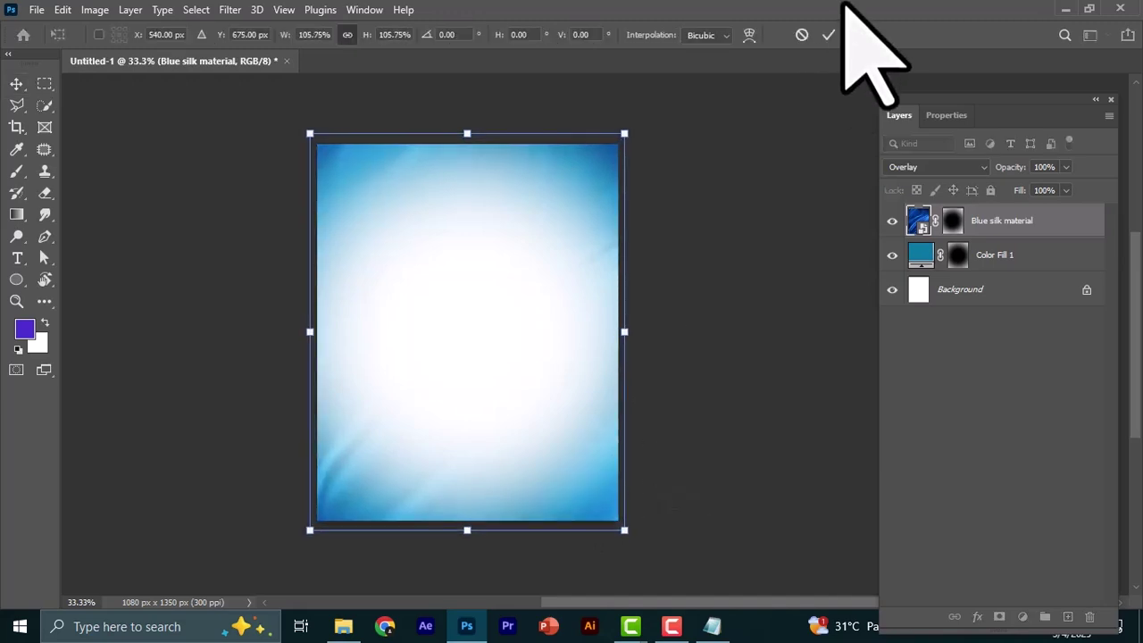
{"action": "left_click", "coordinate": [829, 35]}
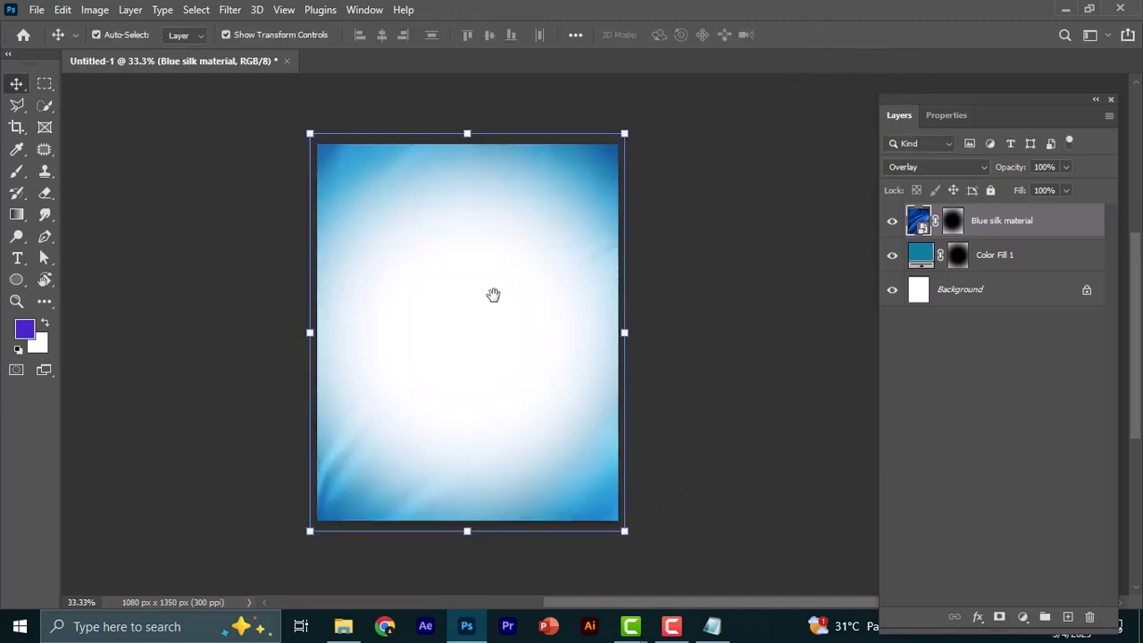
Step: Place the building image from the March folder across the middle of the canvas at its default placement size
{"action": "left_click", "coordinate": [343, 626]}
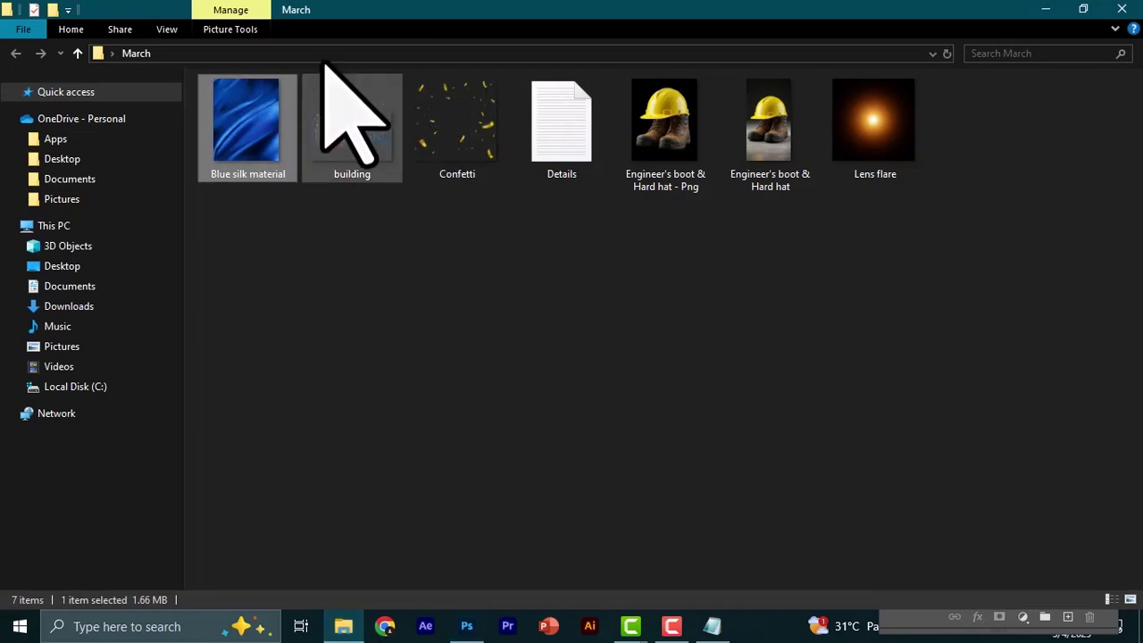
{"action": "left_click_drag", "start_coordinate": [355, 129], "coordinate": [459, 349]}
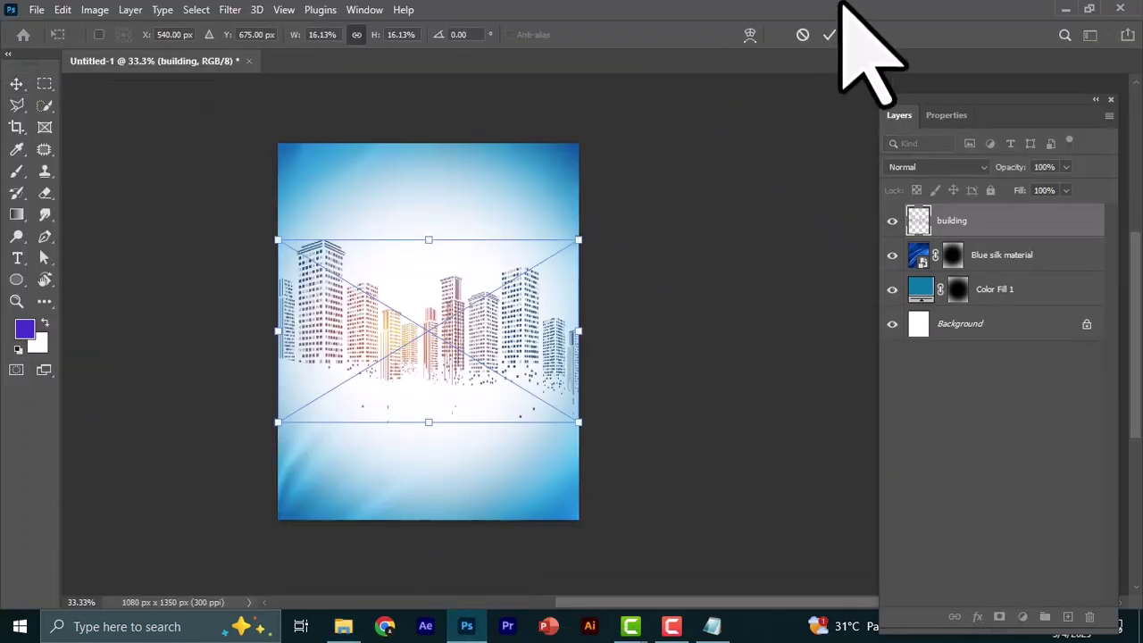
{"action": "left_click", "coordinate": [829, 34]}
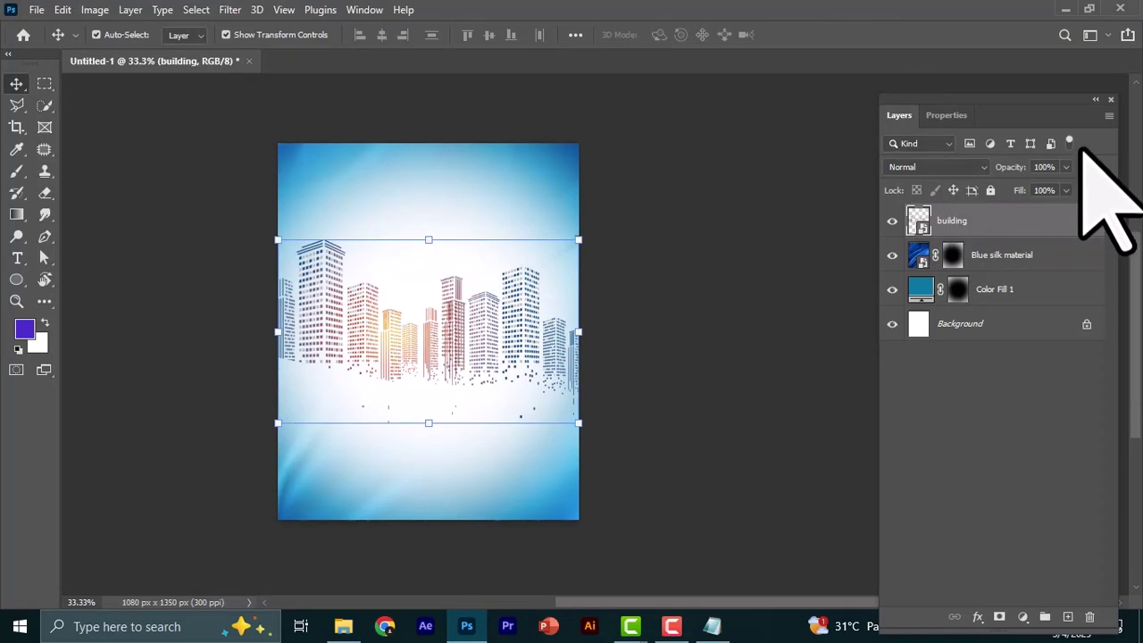
Step: Lower the opacity of the building layer to 15%
{"action": "left_click", "coordinate": [1066, 167]}
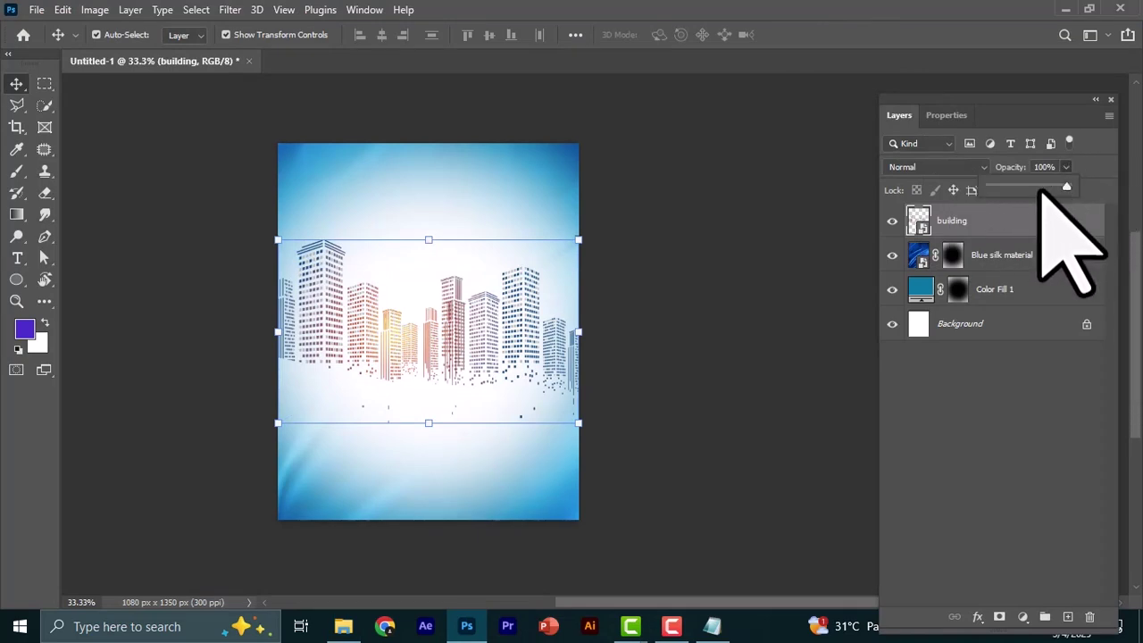
{"action": "left_click_drag", "start_coordinate": [1040, 190], "coordinate": [1004, 187]}
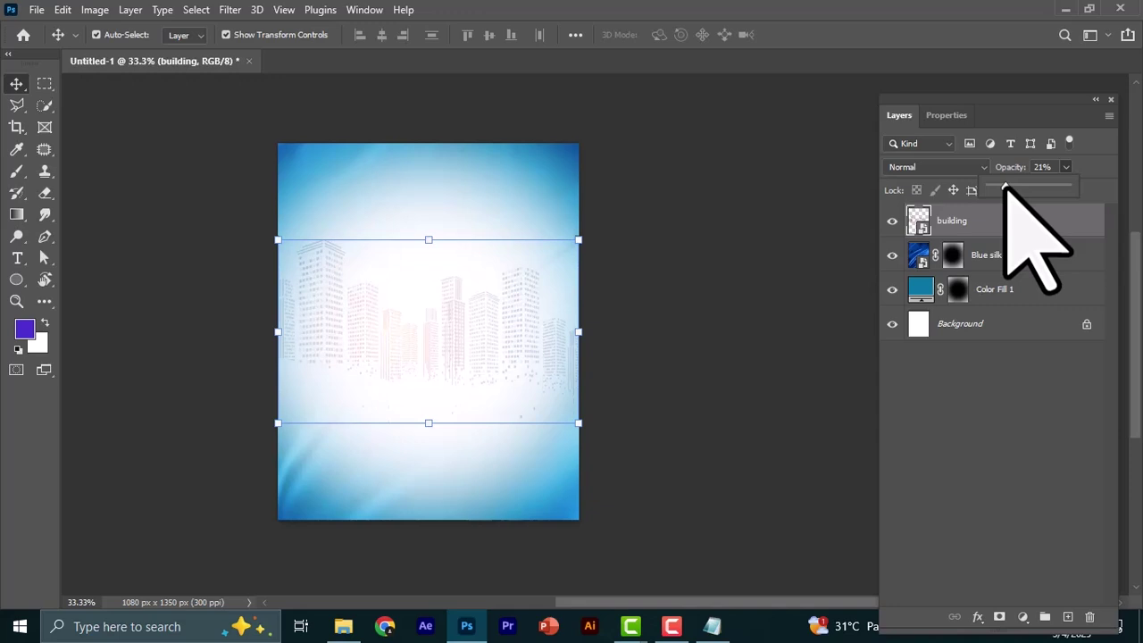
{"action": "left_click", "coordinate": [741, 287]}
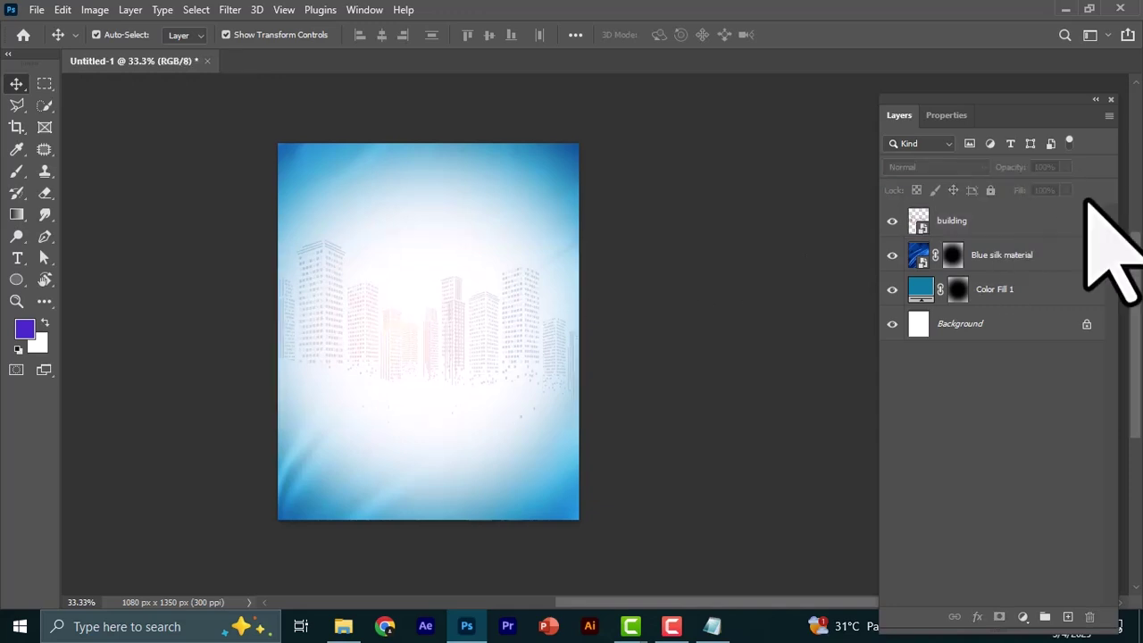
{"action": "left_click", "coordinate": [995, 221]}
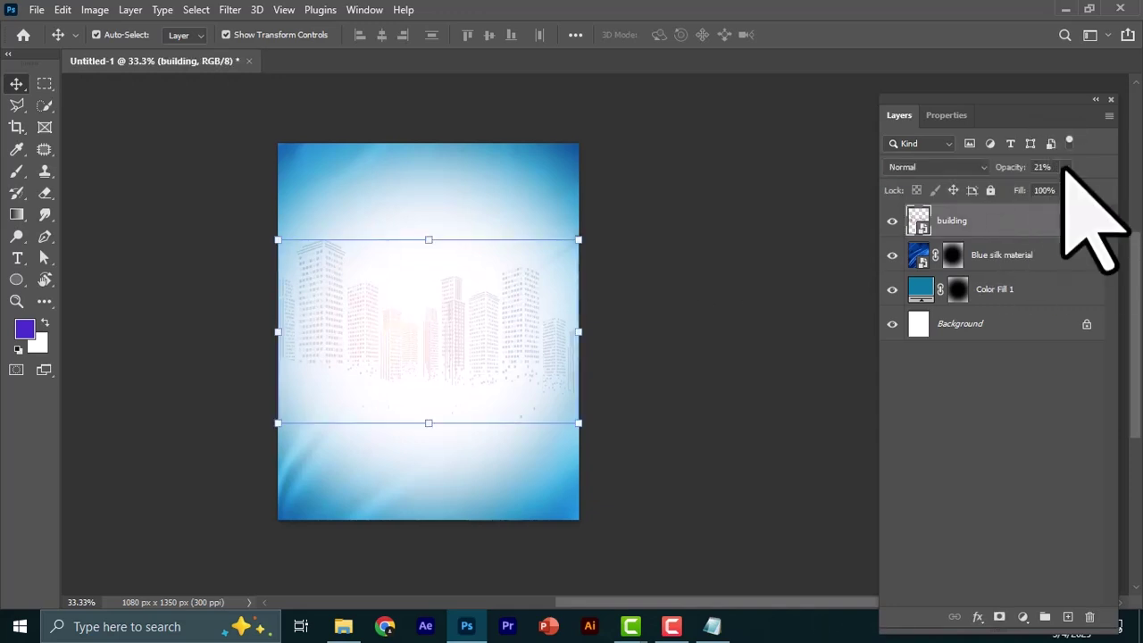
{"action": "left_click_drag", "start_coordinate": [1066, 166], "coordinate": [1041, 188]}
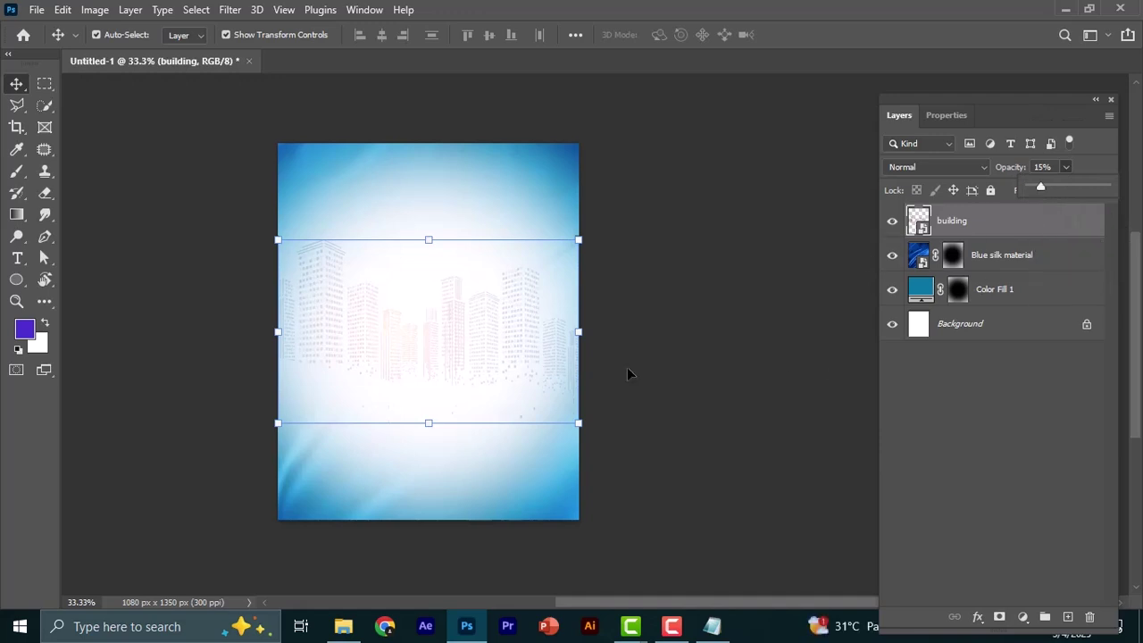
{"action": "left_click", "coordinate": [670, 256]}
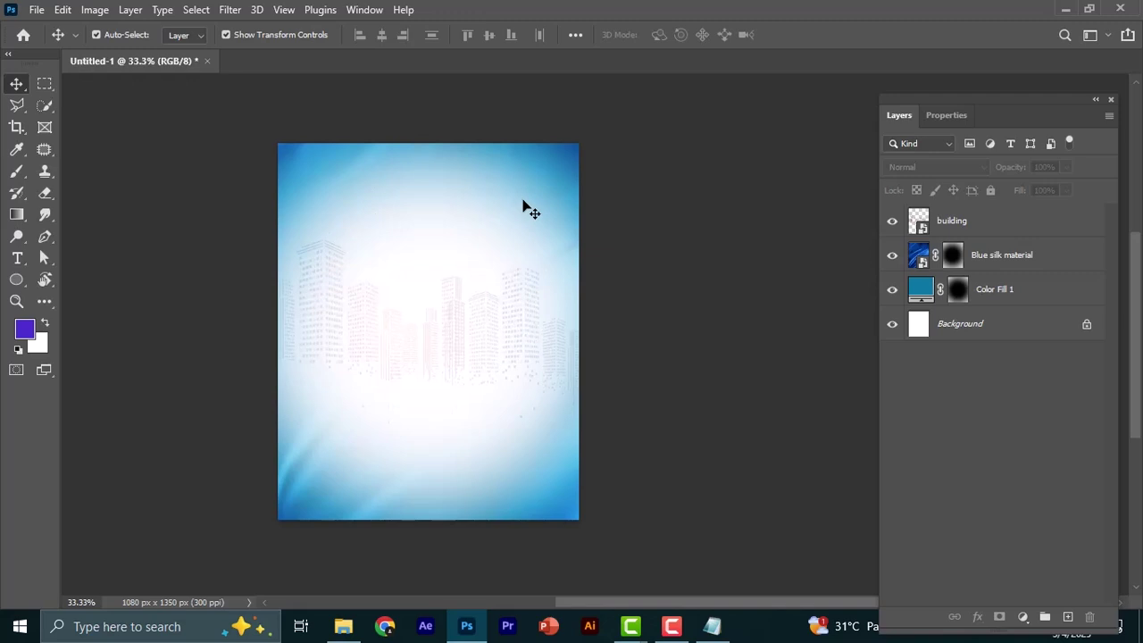
Step: Gather all four layers, including the unlocked Background, into a locked group named BG
{"action": "left_click", "coordinate": [1086, 324]}
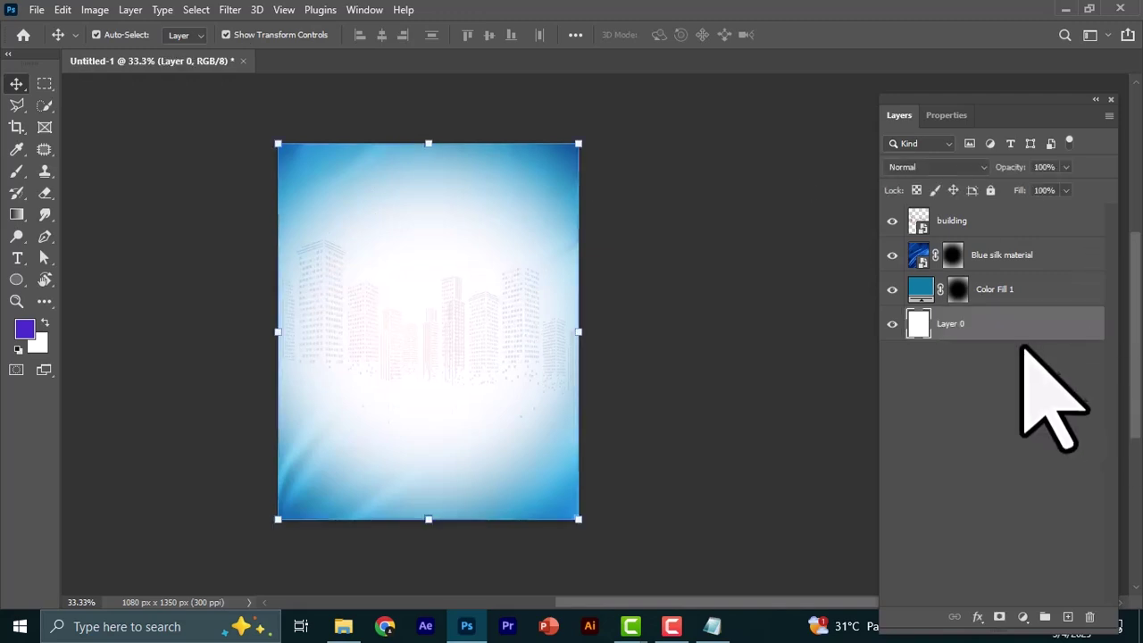
{"action": "left_click", "coordinate": [990, 222], "text": "shift"}
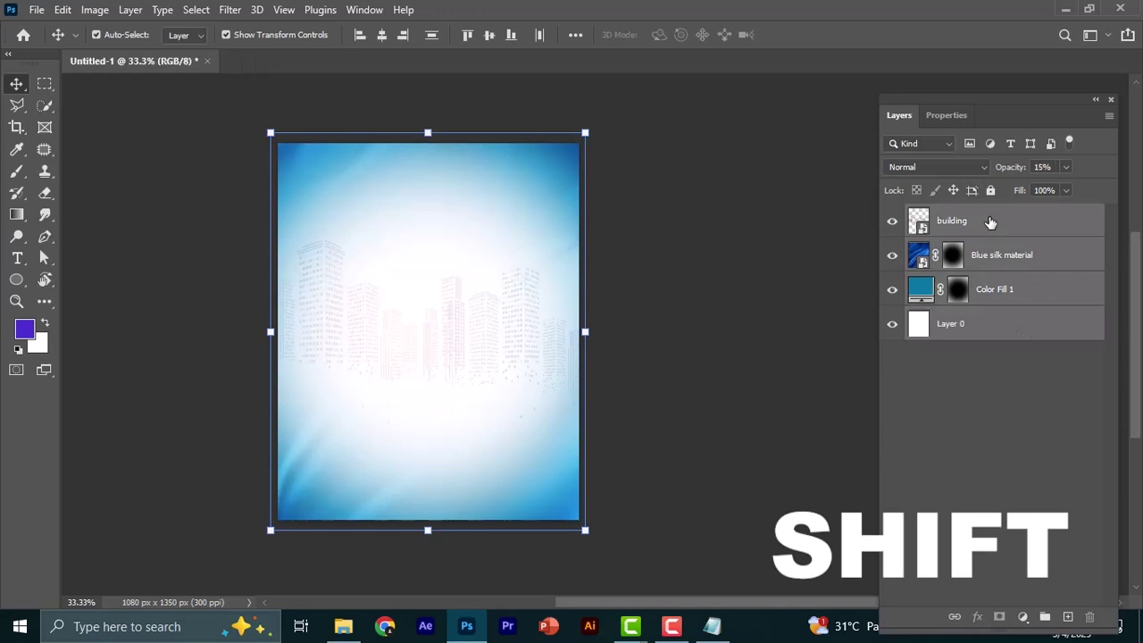
{"action": "key", "text": "ctrl"}
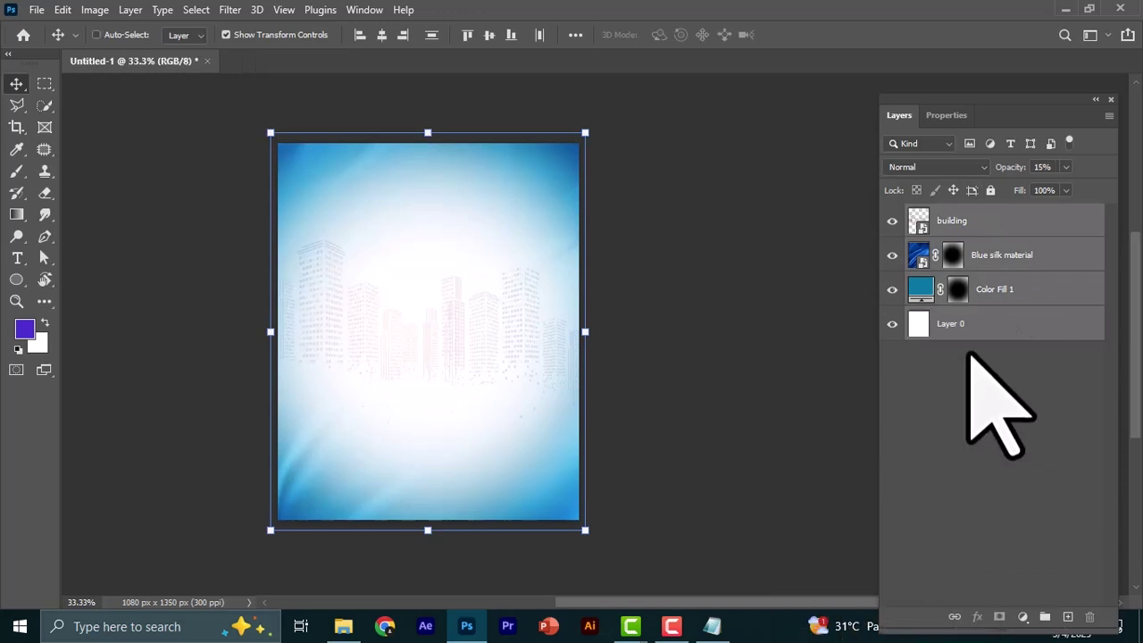
{"action": "key", "text": "ctrl+g"}
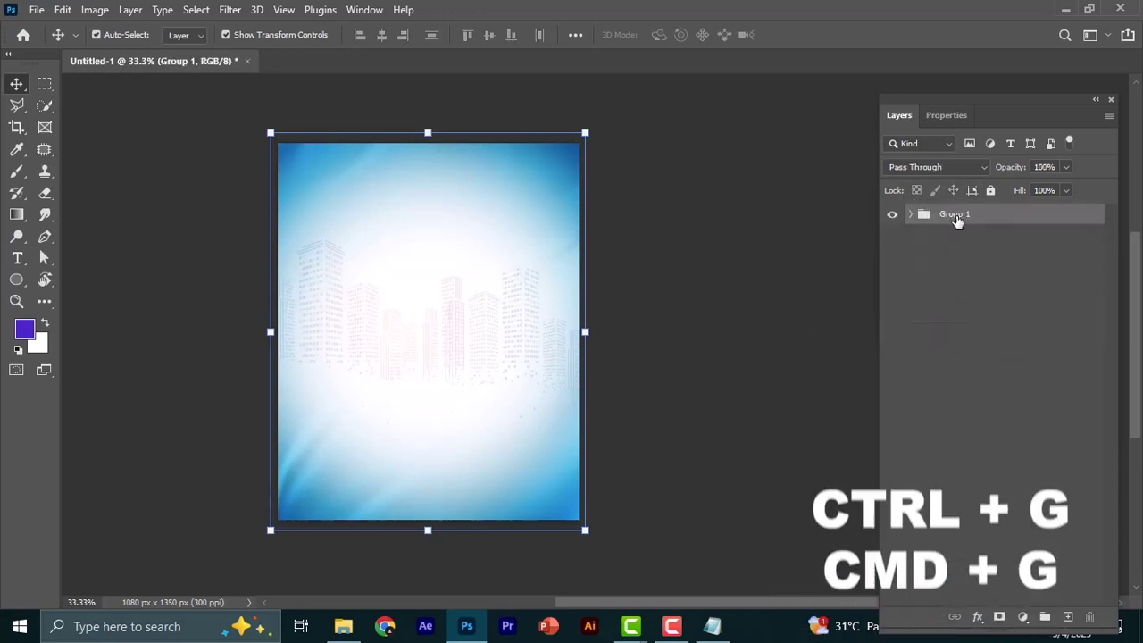
{"action": "double_click", "coordinate": [956, 220]}
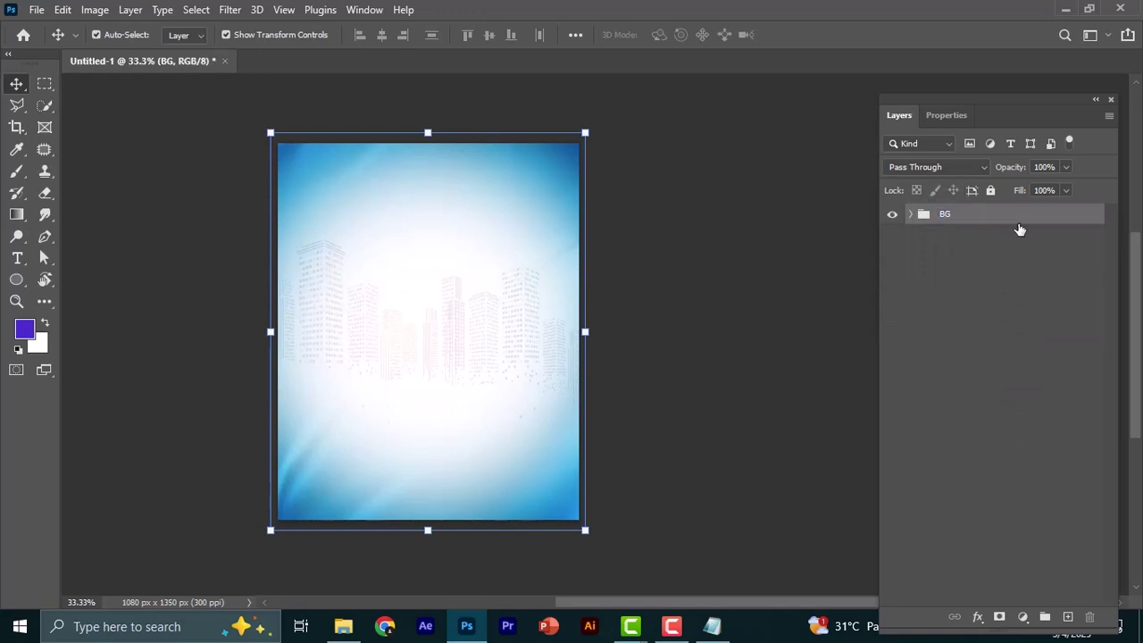
{"action": "left_click", "coordinate": [991, 190]}
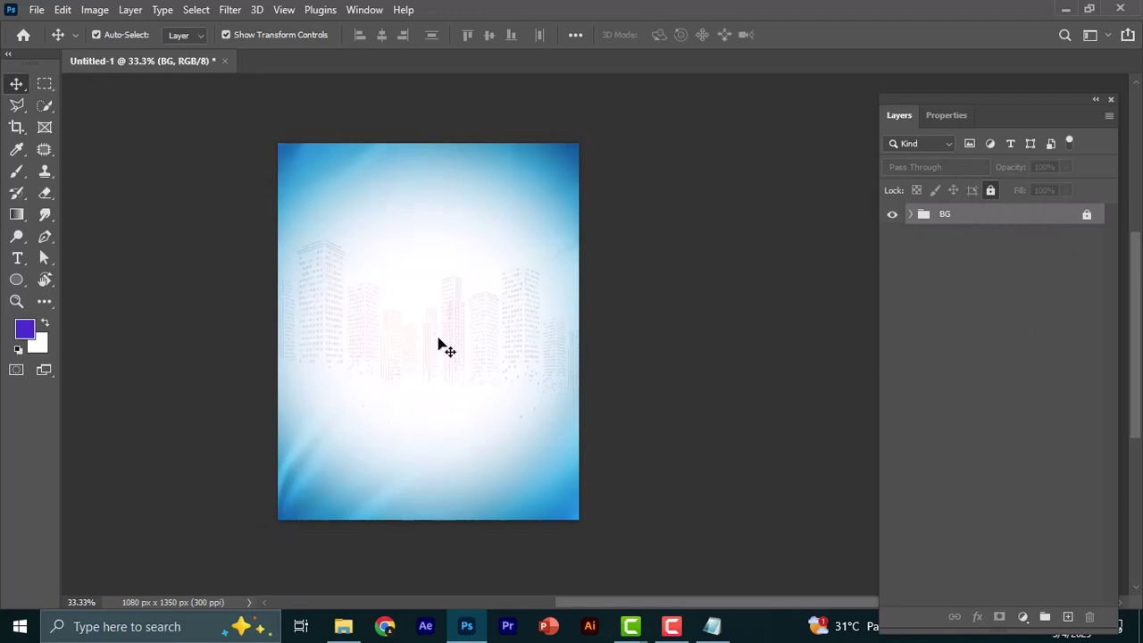
Step: Preview the original Engineer's boot & Hard hat photo, and place the Engineer's boot & Hard hat - Png cutout from the March folder on the canvas
{"action": "left_click", "coordinate": [343, 626]}
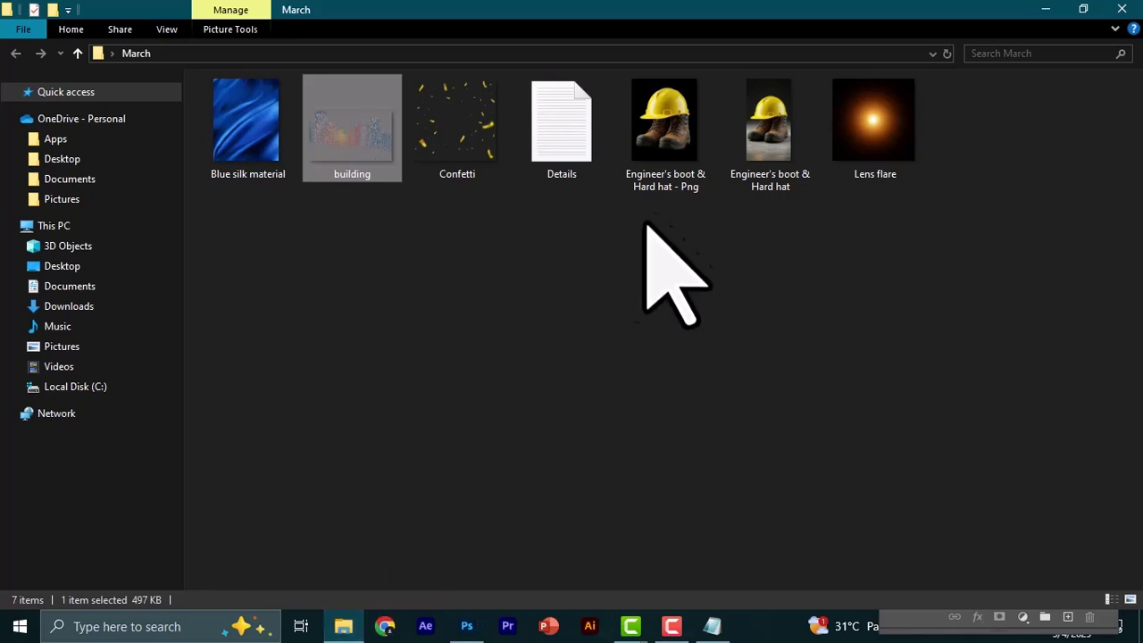
{"action": "left_click", "coordinate": [653, 127]}
{"action": "double_click", "coordinate": [786, 140]}
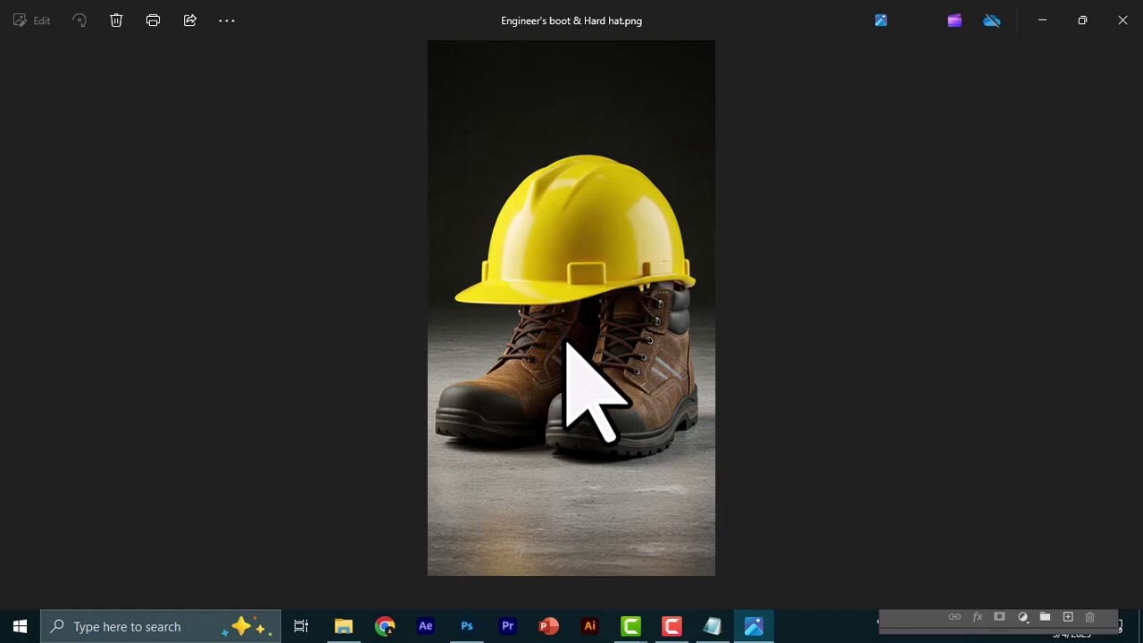
{"action": "left_click", "coordinate": [1121, 20]}
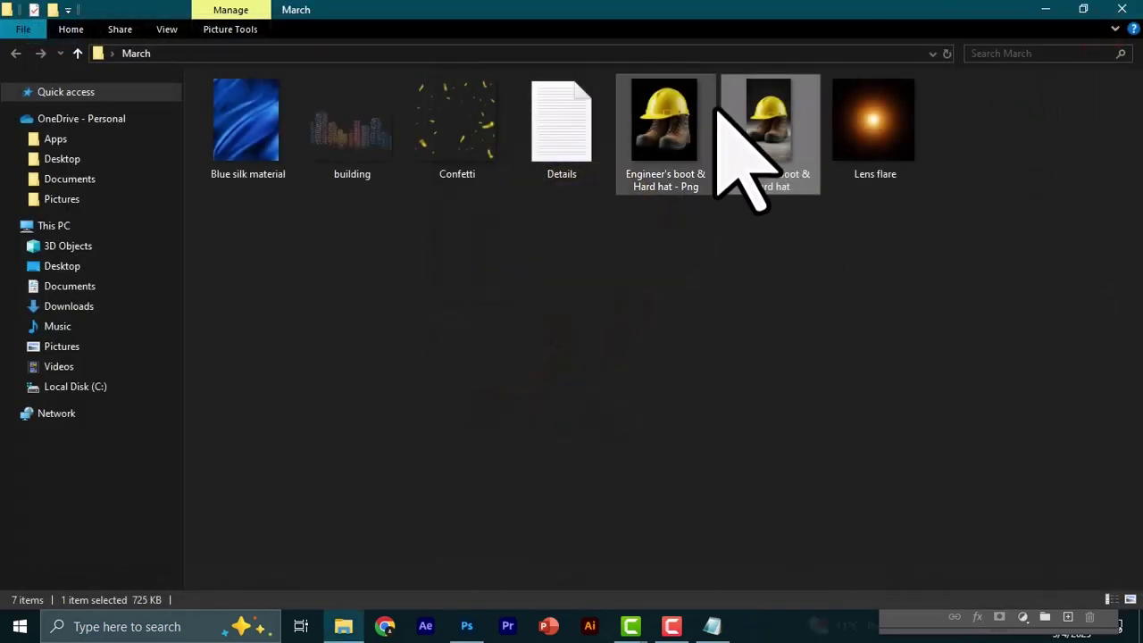
{"action": "left_click_drag", "start_coordinate": [676, 123], "coordinate": [478, 348]}
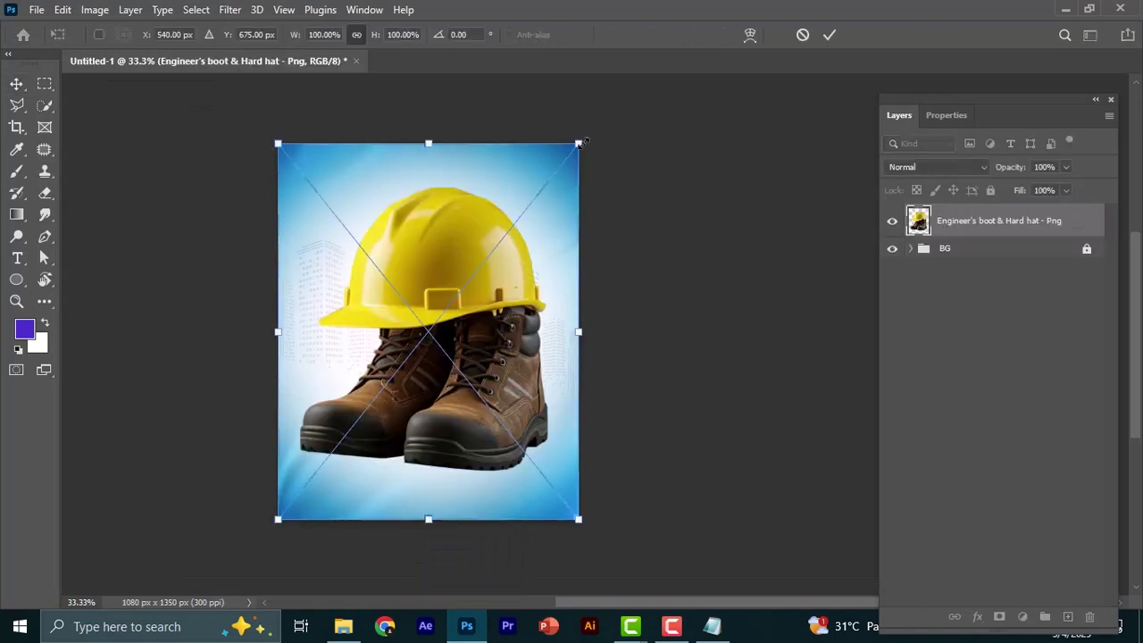
Step: Scale the boots and hard hat image down to about half the canvas width and position it near the middle of the canvas
{"action": "left_click_drag", "start_coordinate": [583, 141], "coordinate": [515, 196]}
{"action": "left_click_drag", "start_coordinate": [473, 318], "coordinate": [445, 309]}
{"action": "left_click", "coordinate": [829, 34]}
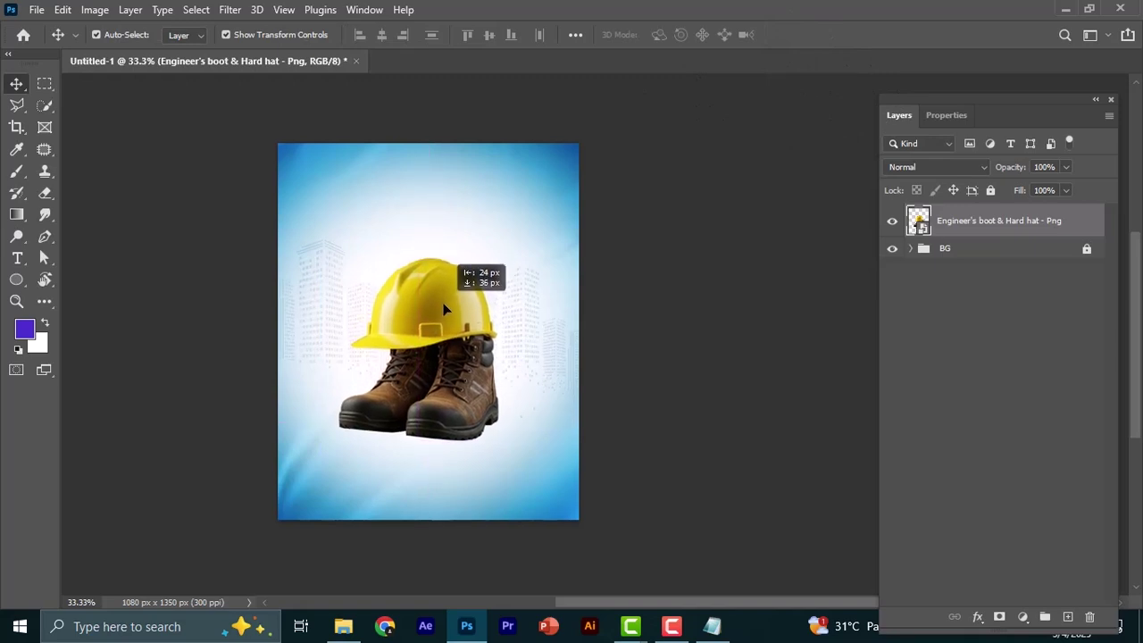
{"action": "left_click_drag", "start_coordinate": [444, 309], "coordinate": [448, 308]}
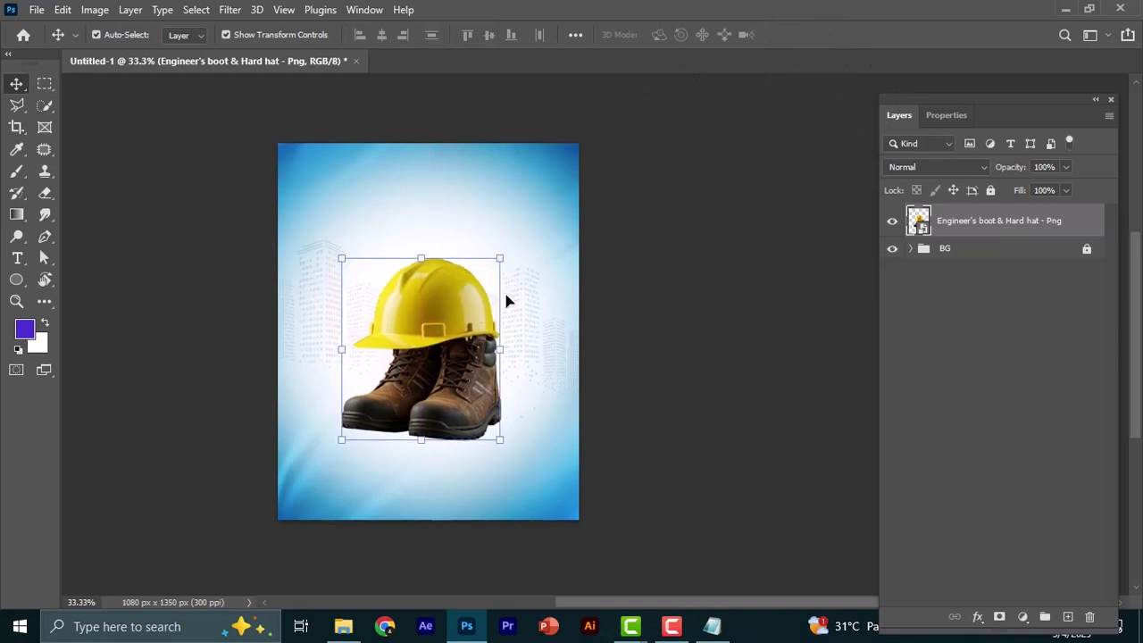
{"action": "left_click", "coordinate": [679, 306]}
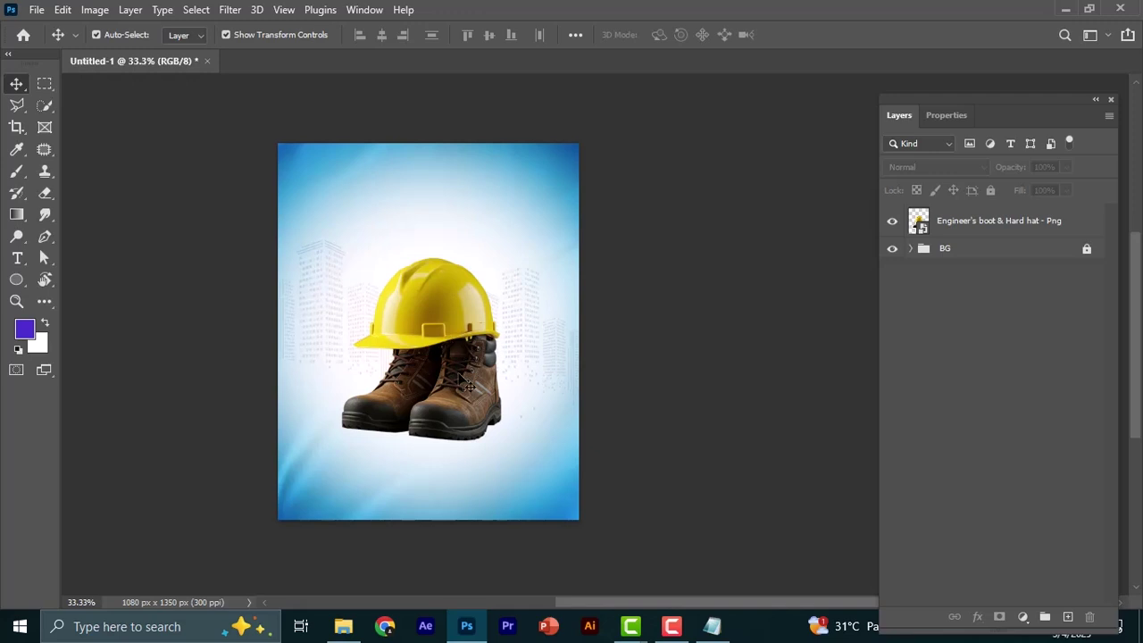
Step: Add a Gradient Map adjustment above the boots and hard hat layer and clip it to that layer
{"action": "left_click", "coordinate": [997, 234]}
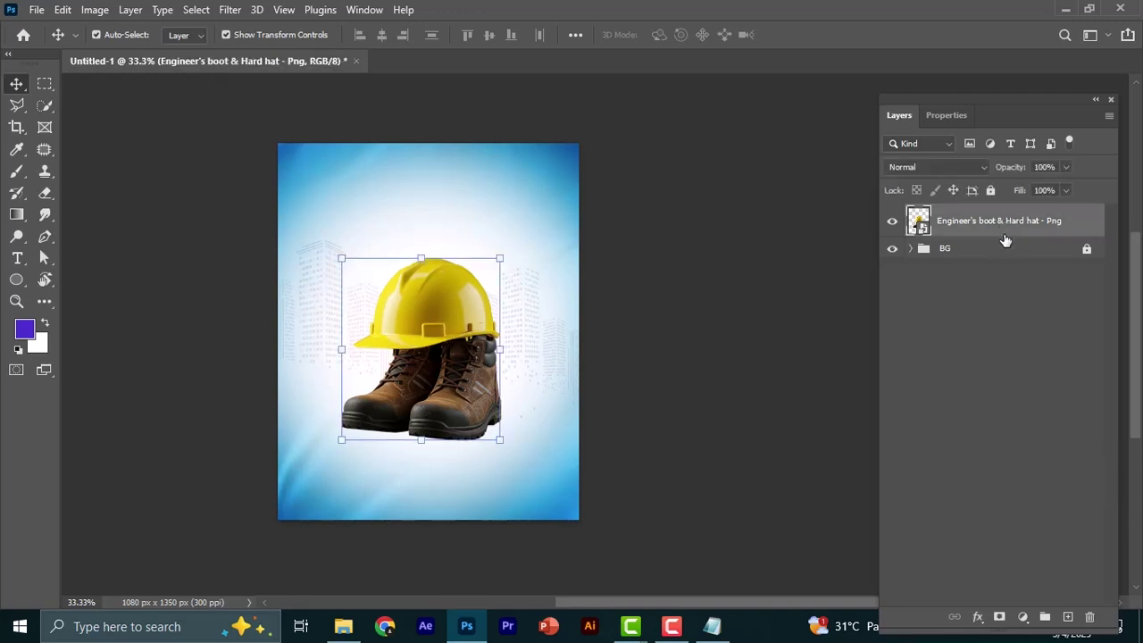
{"action": "left_click", "coordinate": [1024, 617]}
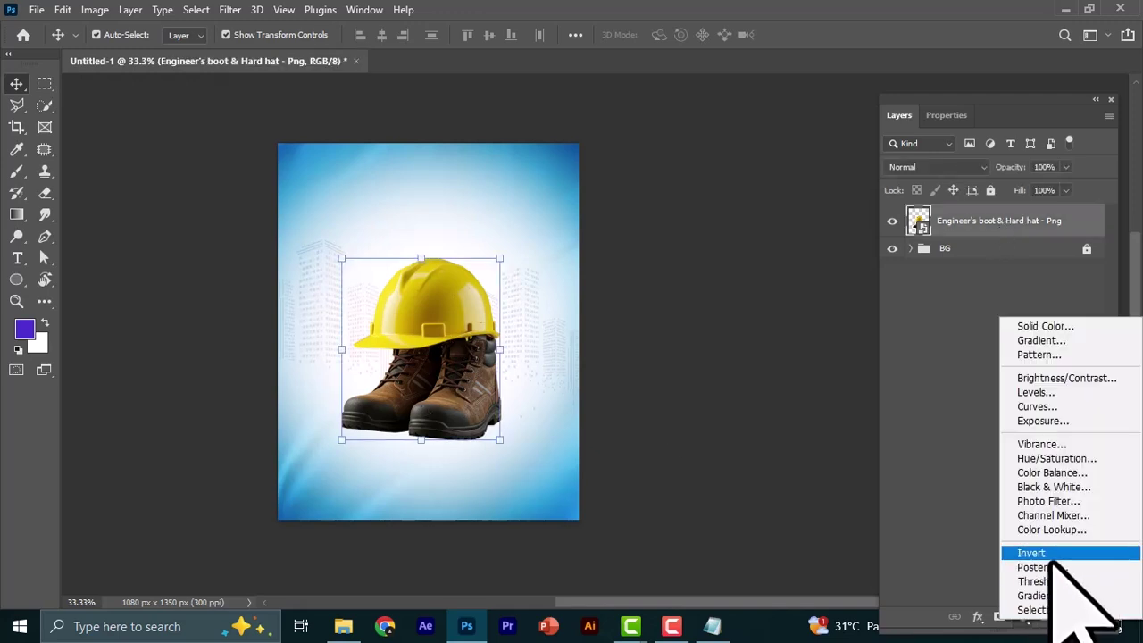
{"action": "left_click", "coordinate": [1052, 595]}
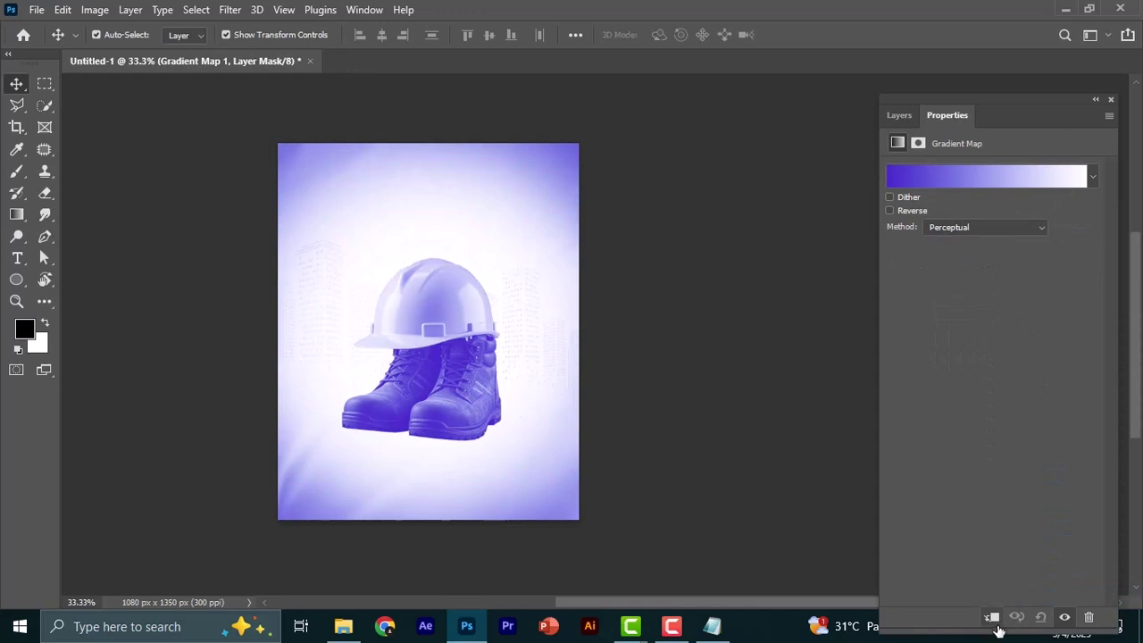
{"action": "left_click", "coordinate": [991, 618]}
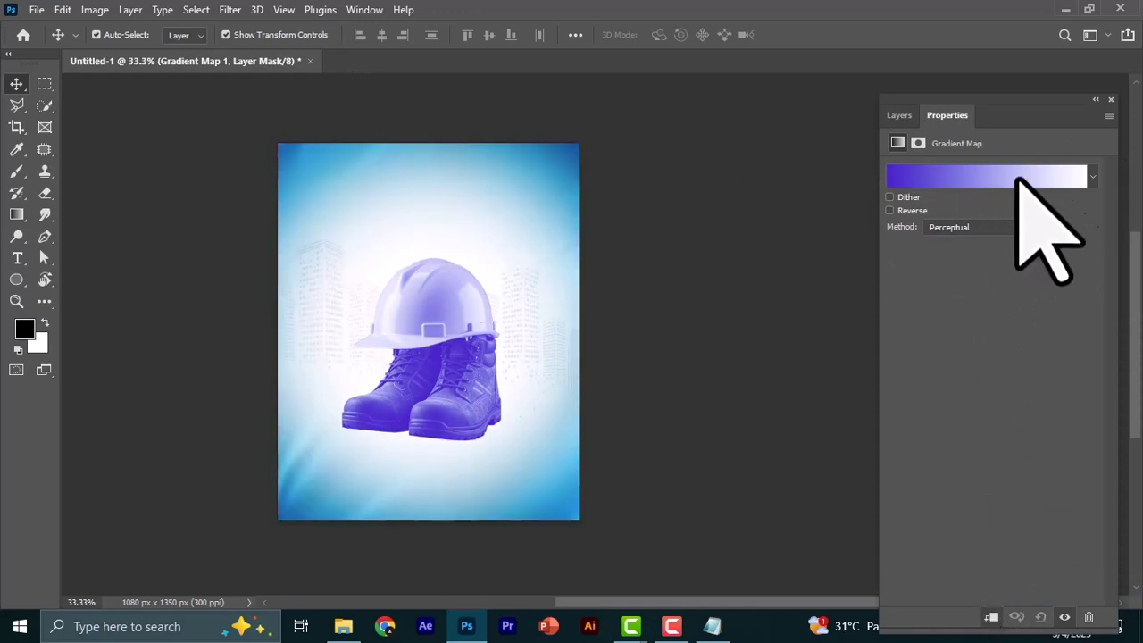
Step: Set the gradient map's colour stop at location 0% to add9f0, copied from the image gradient codes in the Notepad Details file
{"action": "left_click", "coordinate": [973, 177]}
{"action": "left_click", "coordinate": [752, 398]}
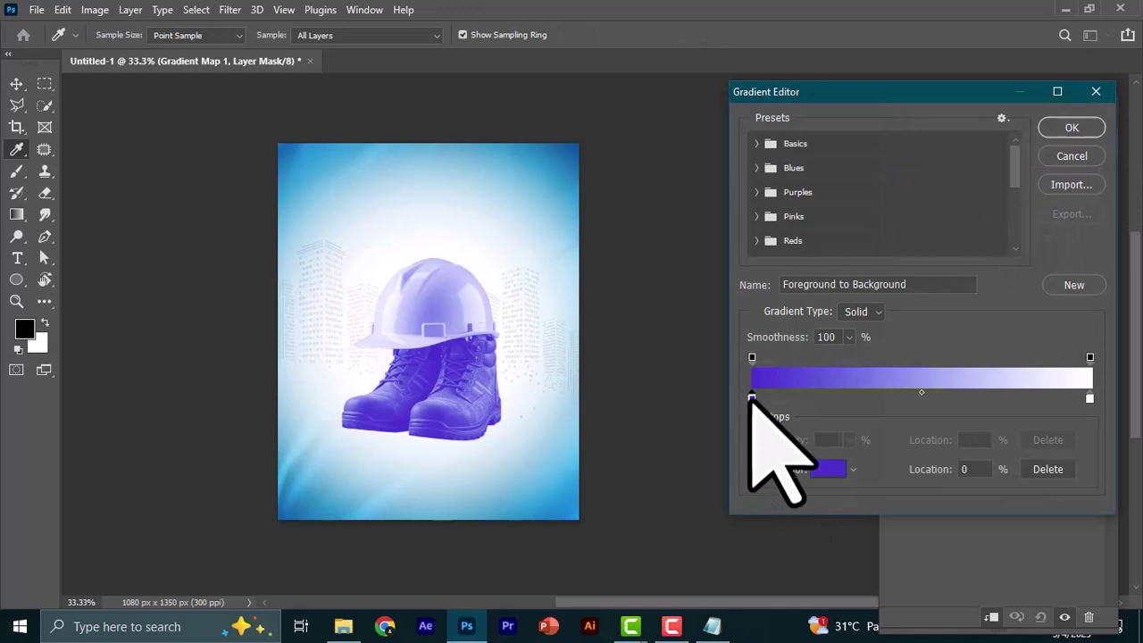
{"action": "left_click", "coordinate": [826, 469]}
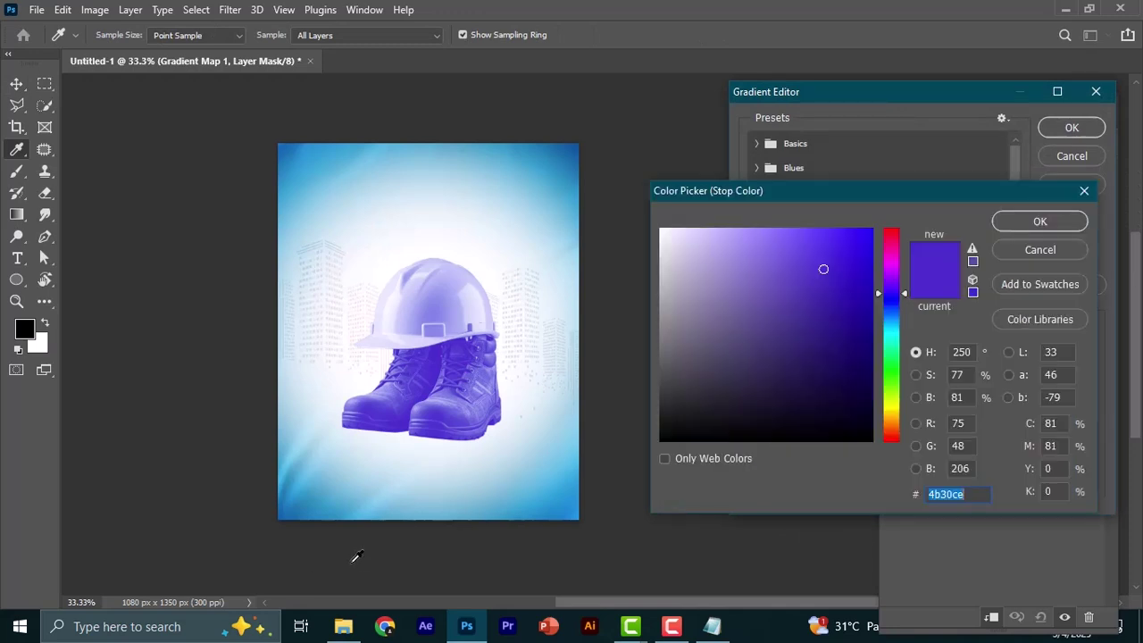
{"action": "left_click", "coordinate": [714, 628]}
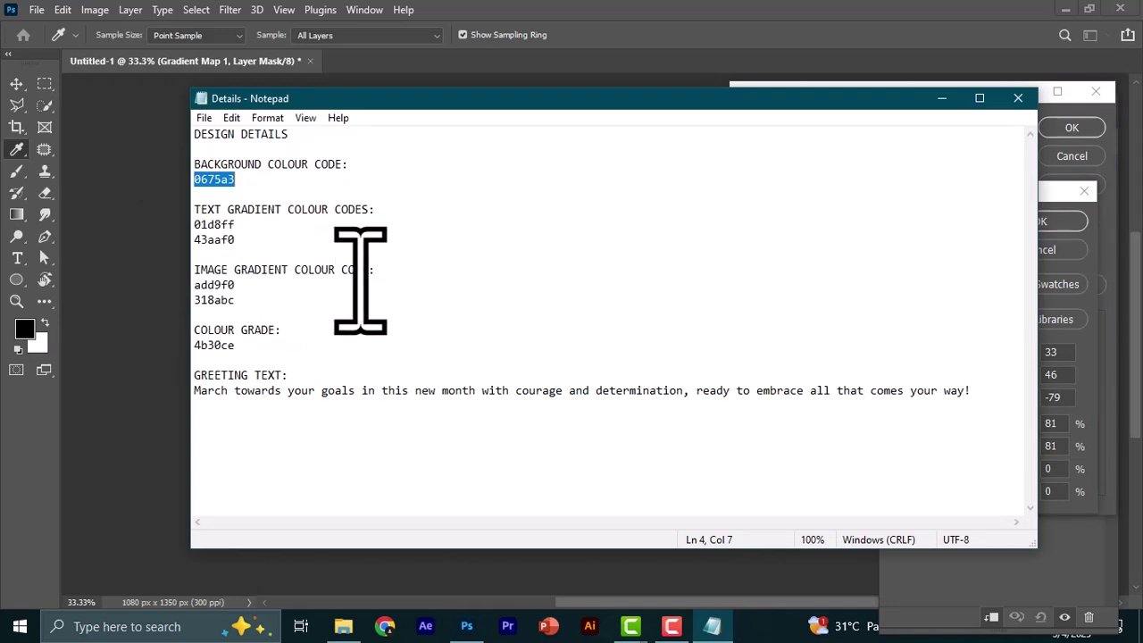
{"action": "left_click", "coordinate": [206, 284]}
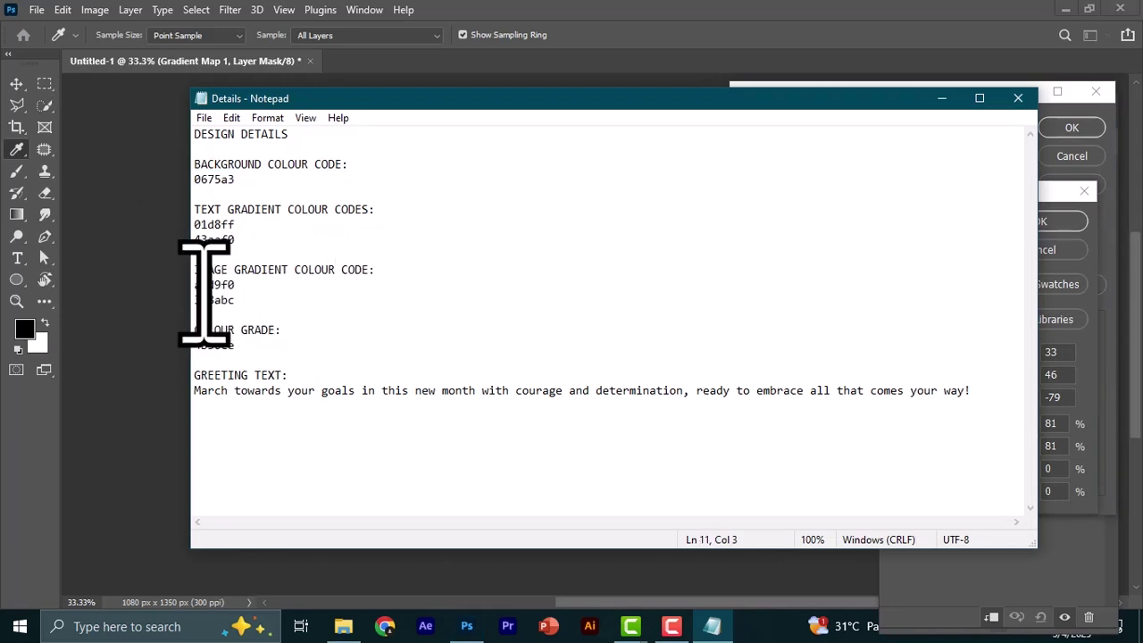
{"action": "double_click", "coordinate": [205, 283]}
{"action": "right_click", "coordinate": [204, 285]}
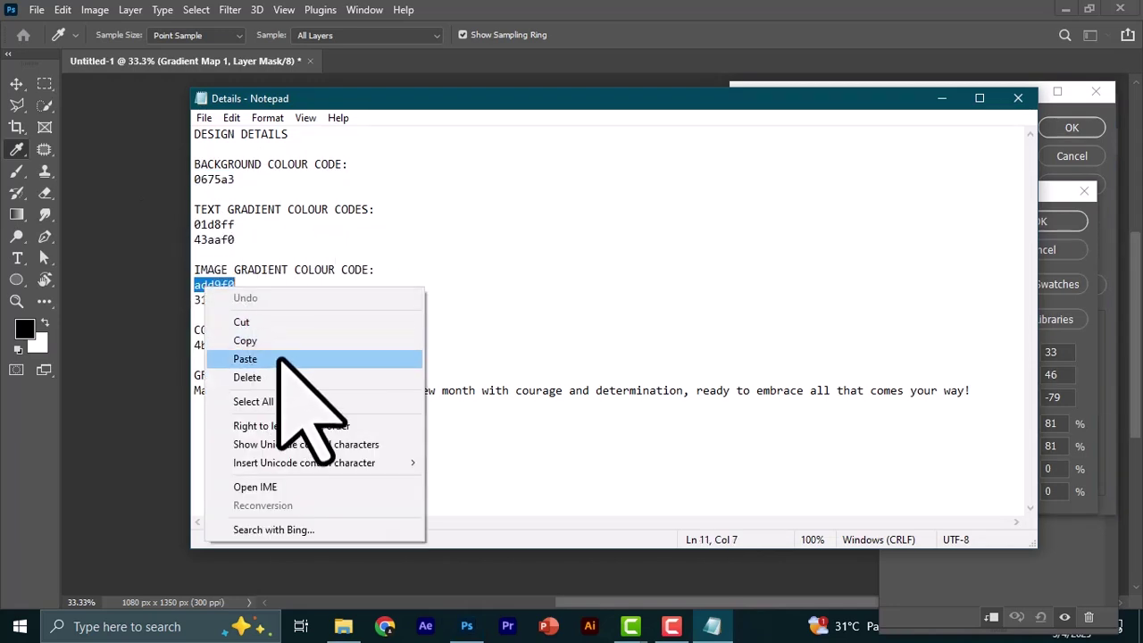
{"action": "left_click", "coordinate": [268, 340]}
{"action": "left_click", "coordinate": [466, 626]}
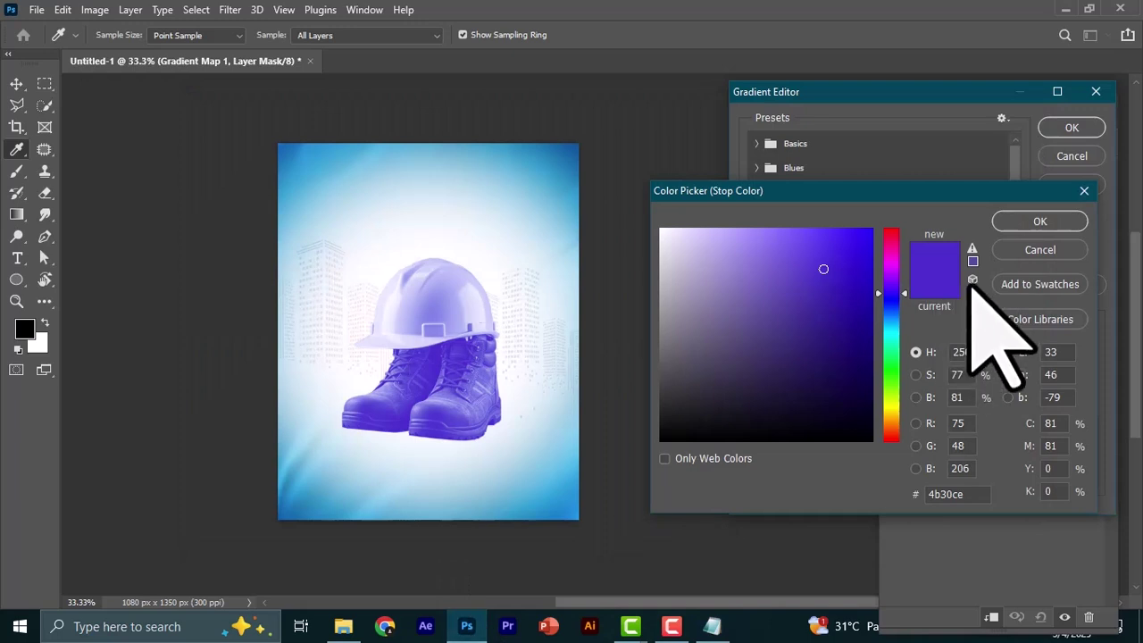
{"action": "left_click", "coordinate": [952, 497]}
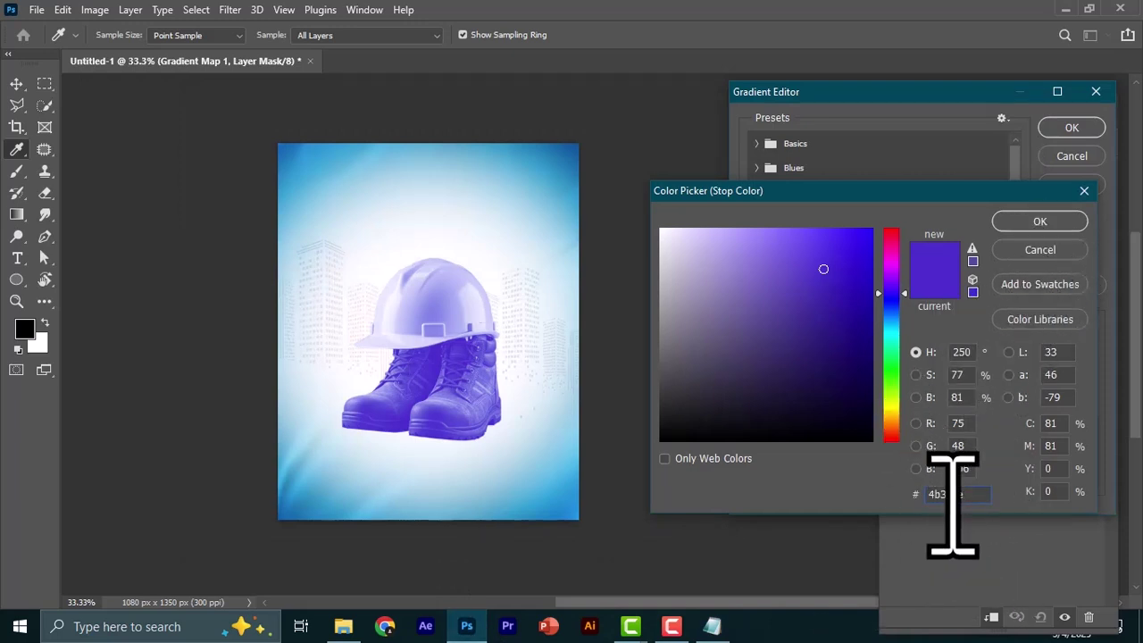
{"action": "right_click", "coordinate": [953, 498]}
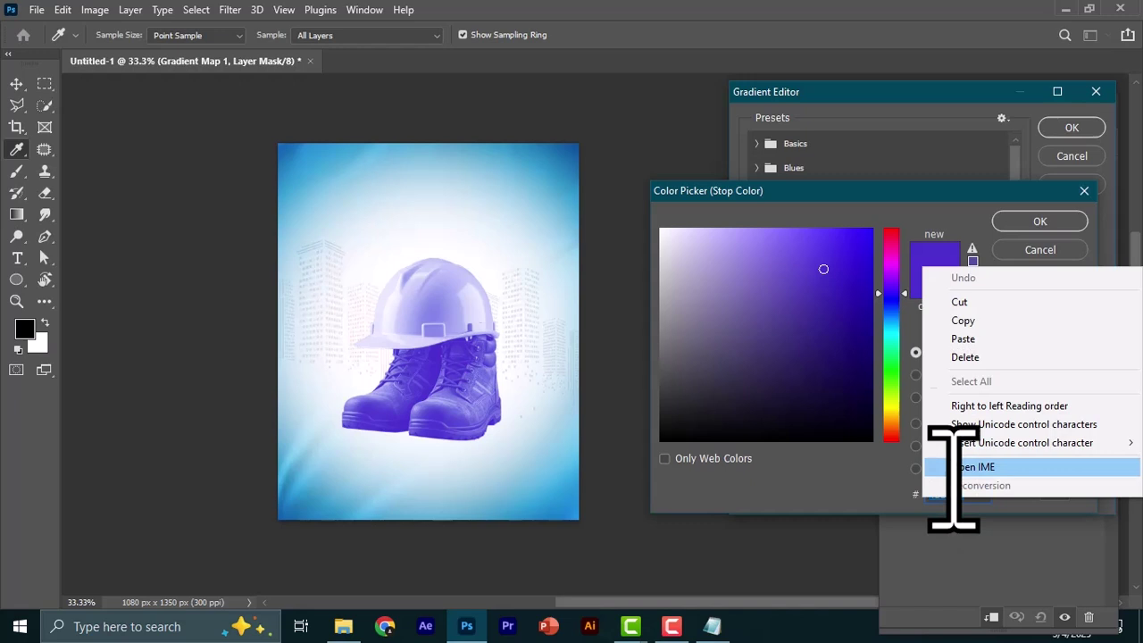
{"action": "left_click", "coordinate": [982, 334]}
{"action": "left_click", "coordinate": [1041, 221]}
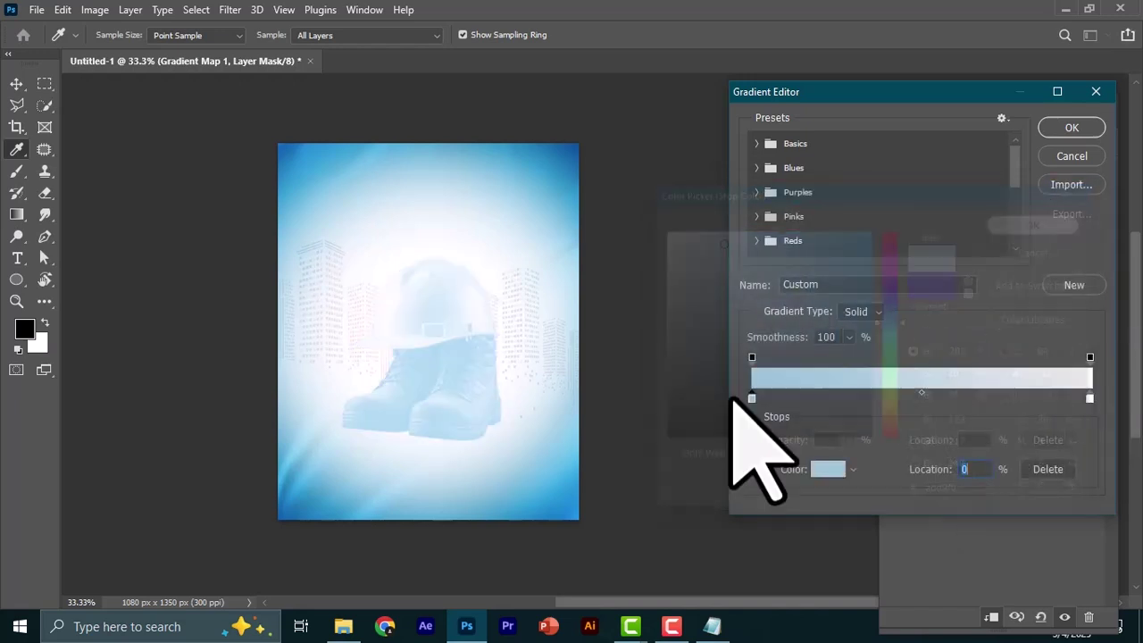
Step: Set the gradient map's end colour stop to 318abc, copied from the image gradient codes in the Notepad Details file, and apply the gradient
{"action": "left_click", "coordinate": [713, 627]}
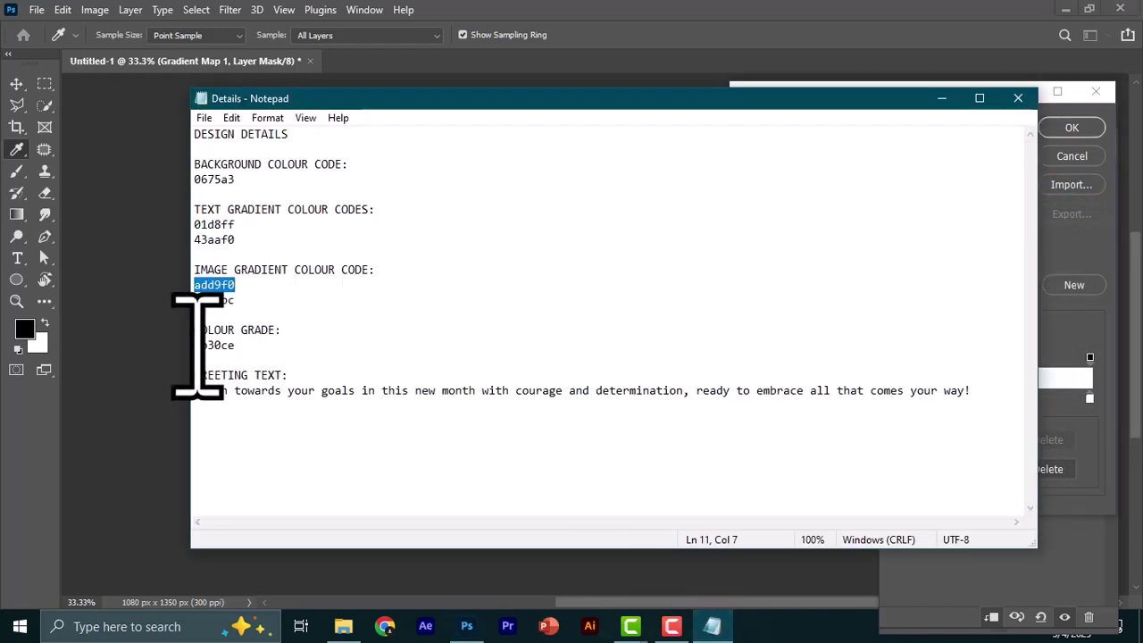
{"action": "double_click", "coordinate": [213, 302]}
{"action": "right_click", "coordinate": [212, 304]}
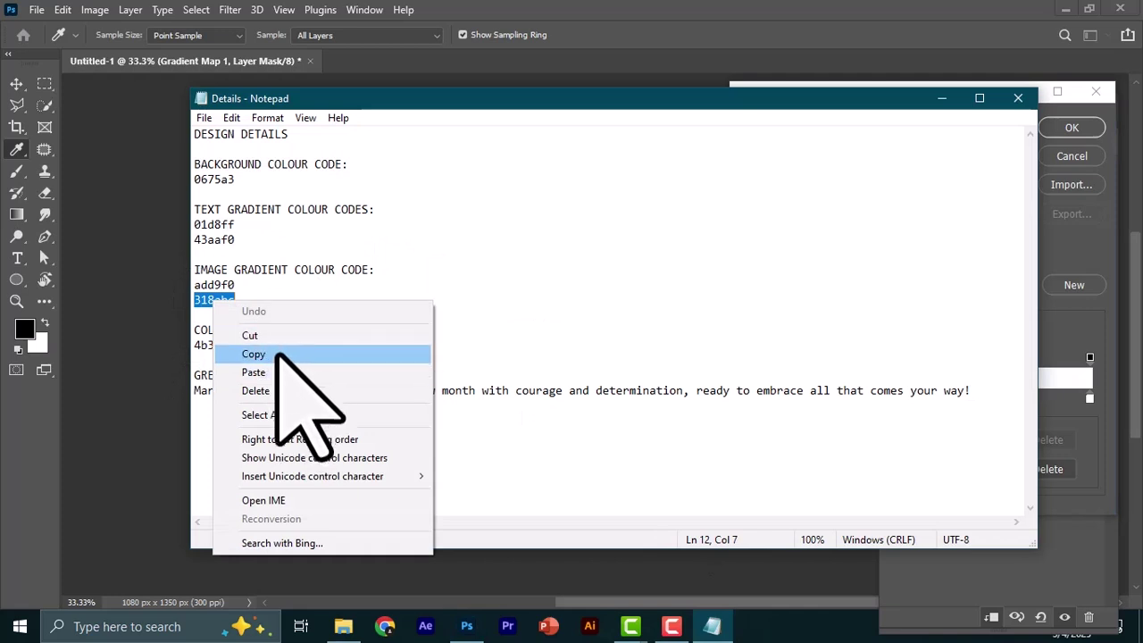
{"action": "left_click", "coordinate": [280, 357]}
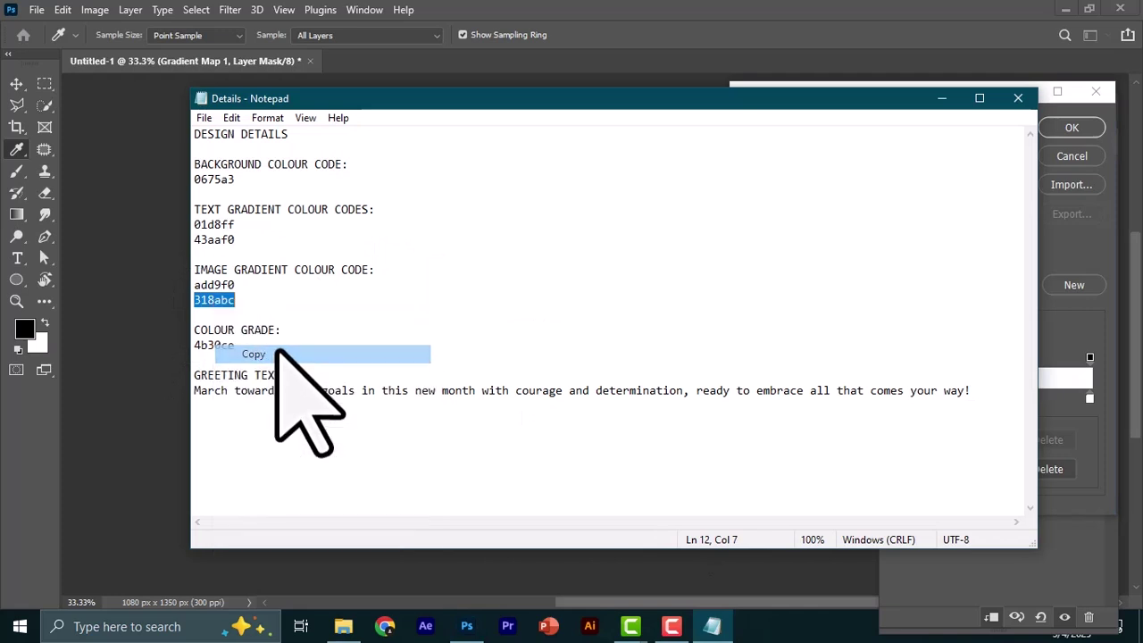
{"action": "left_click", "coordinate": [712, 625]}
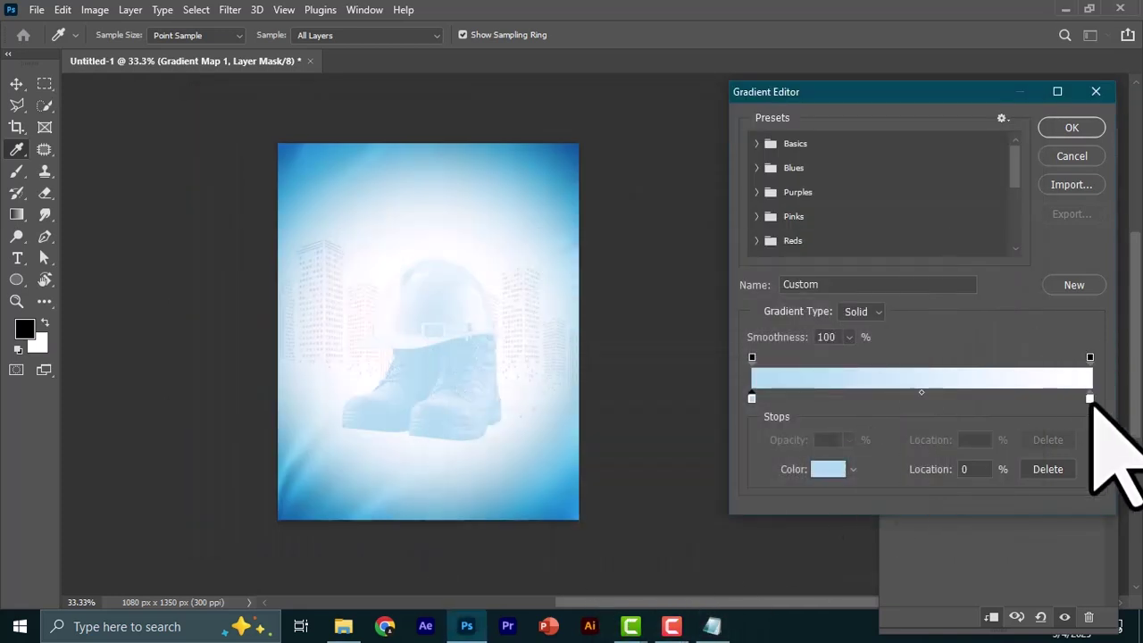
{"action": "left_click", "coordinate": [1089, 399]}
{"action": "left_click", "coordinate": [828, 469]}
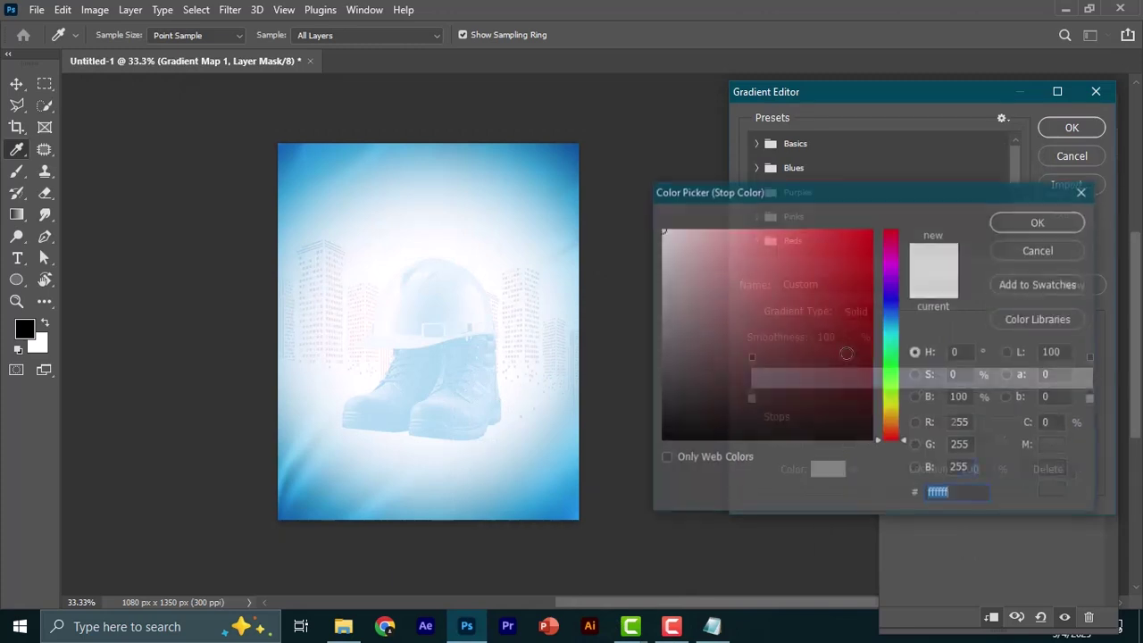
{"action": "right_click", "coordinate": [960, 500]}
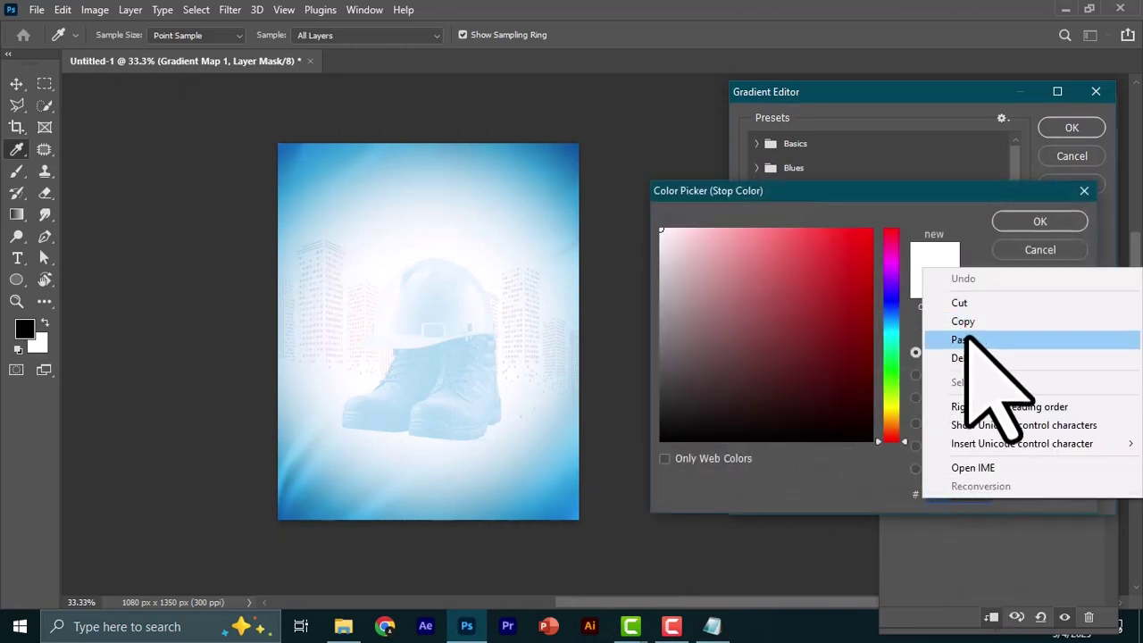
{"action": "left_click", "coordinate": [970, 340]}
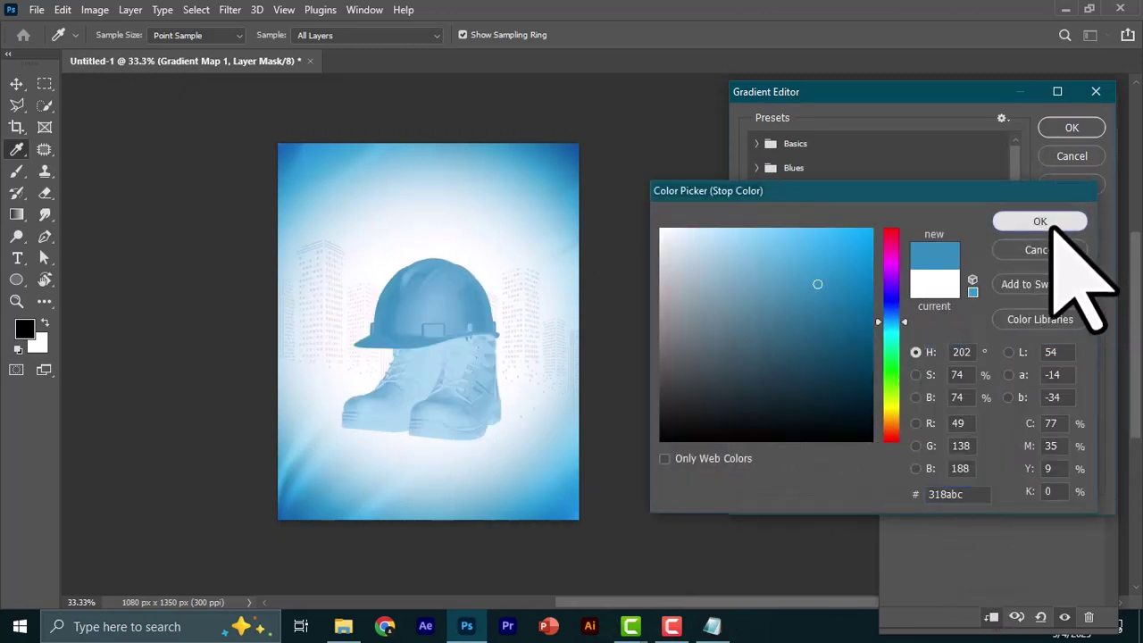
{"action": "left_click", "coordinate": [1057, 222]}
{"action": "left_click", "coordinate": [1073, 128]}
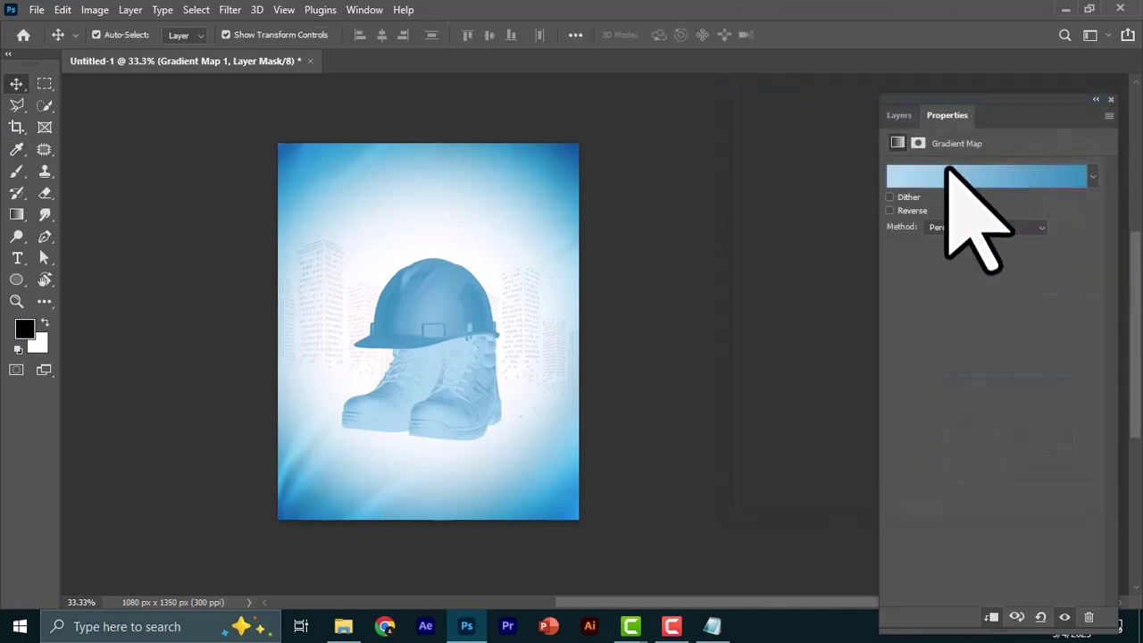
Step: Reverse the gradient map so that the darker blue falls on the shadows of the boots and hard hat
{"action": "left_click", "coordinate": [889, 211]}
{"action": "left_click", "coordinate": [890, 211]}
{"action": "left_click", "coordinate": [889, 211]}
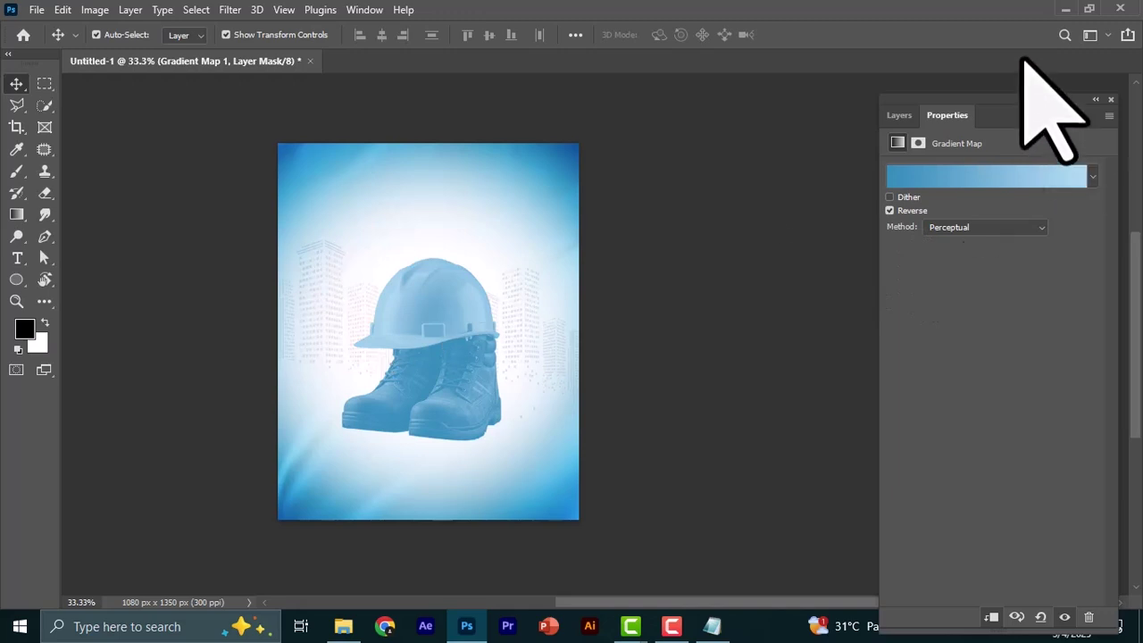
Step: Set the gradient map layer's blend mode to Soft Light at 73% opacity, and compare the image with and without it
{"action": "left_click", "coordinate": [899, 115]}
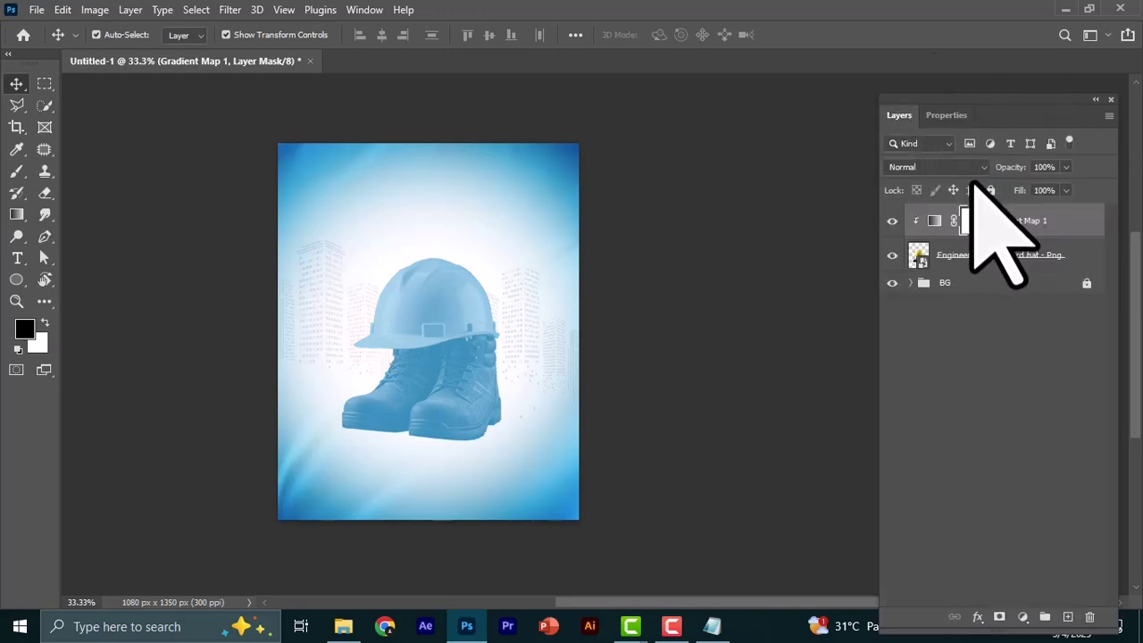
{"action": "left_click", "coordinate": [941, 168]}
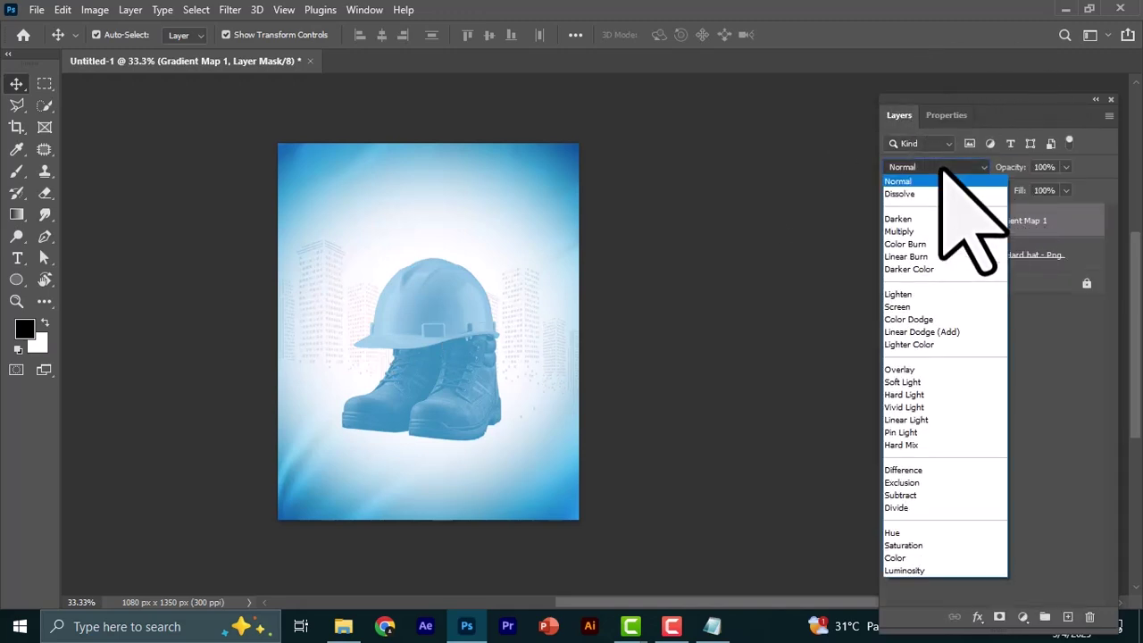
{"action": "left_click", "coordinate": [910, 383]}
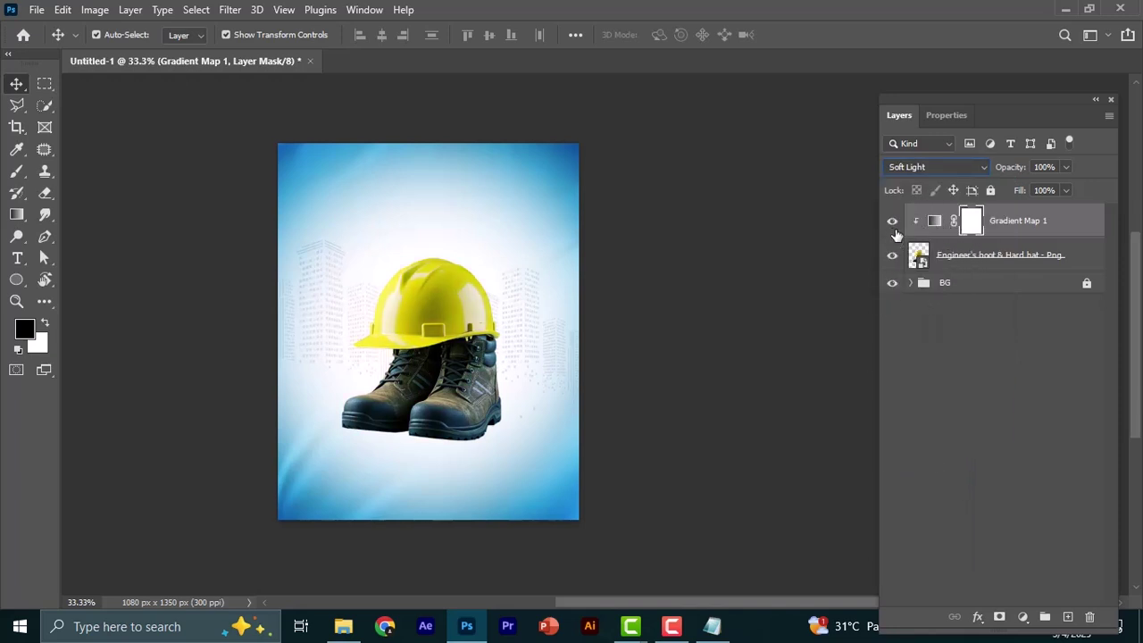
{"action": "left_click", "coordinate": [1065, 167]}
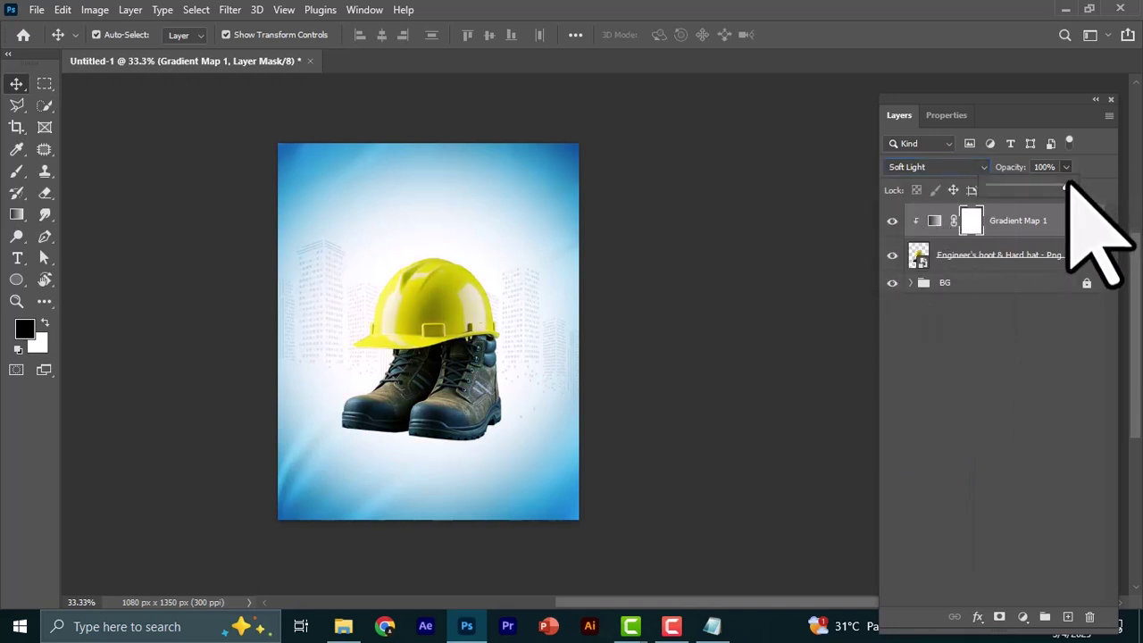
{"action": "left_click_drag", "start_coordinate": [1066, 186], "coordinate": [1046, 187]}
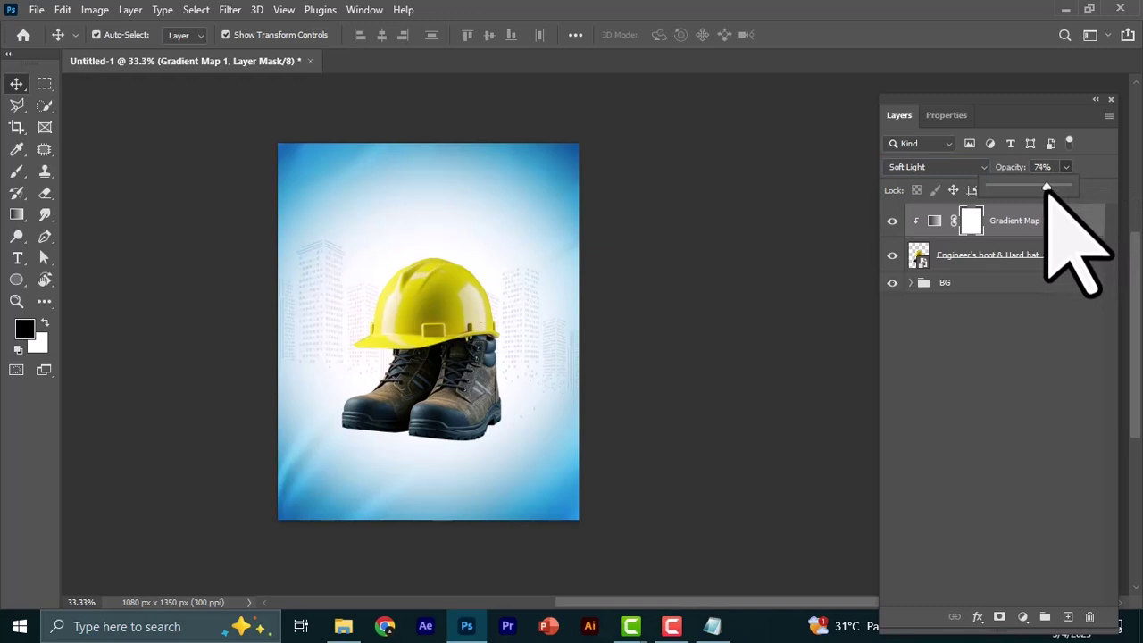
{"action": "left_click", "coordinate": [893, 221]}
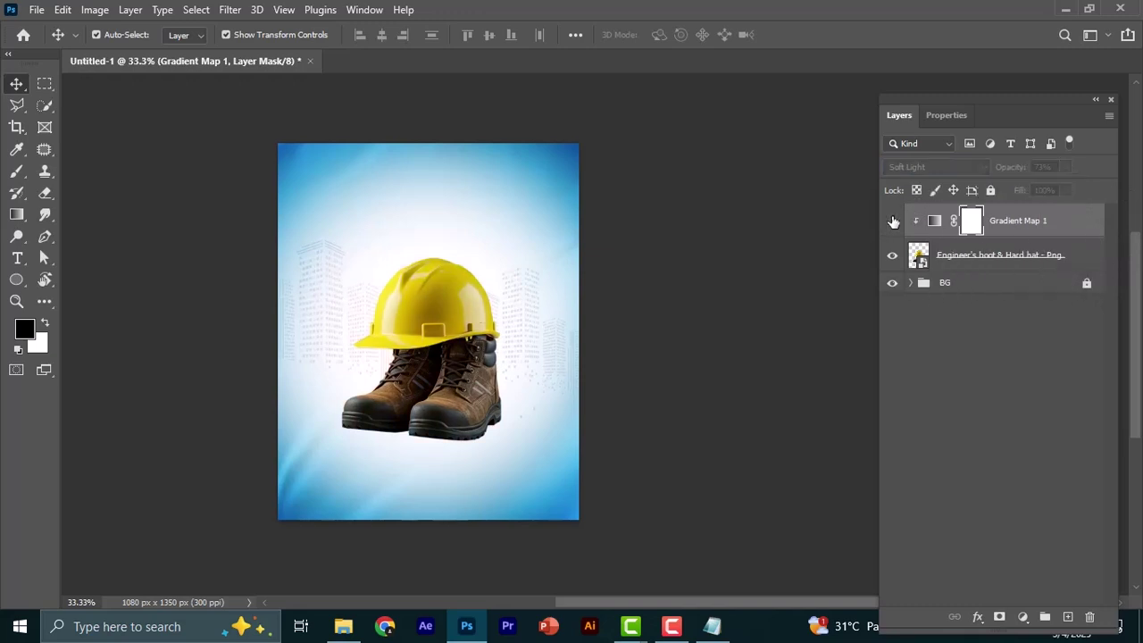
{"action": "left_click", "coordinate": [893, 221]}
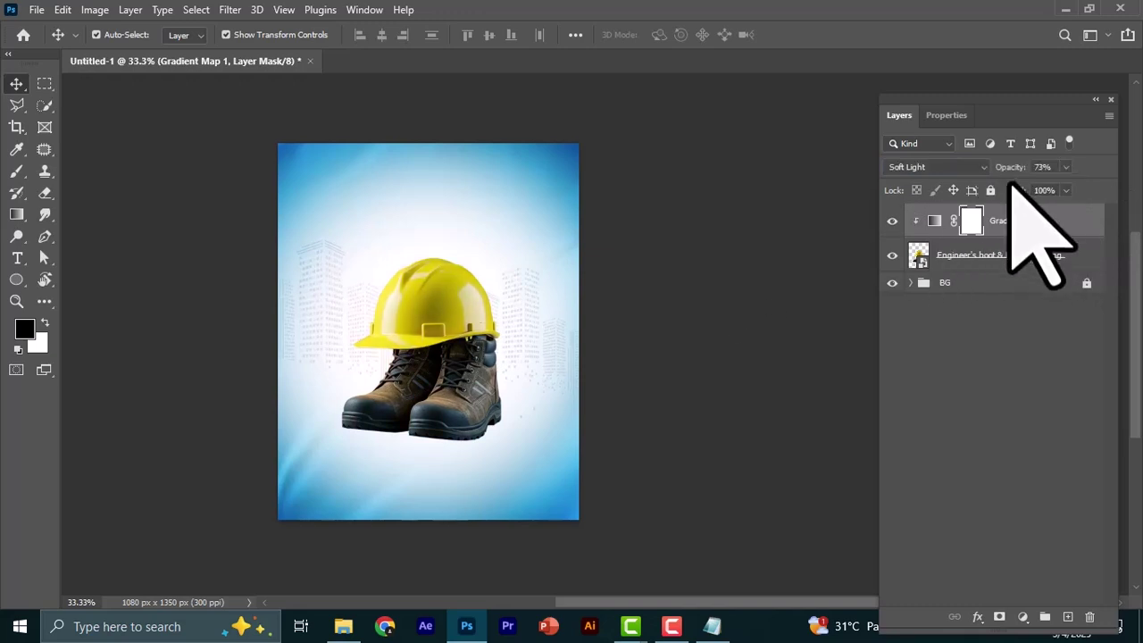
Step: Add a new empty layer and place it directly beneath the boots and hard hat layer, above the BG group
{"action": "left_click", "coordinate": [714, 268]}
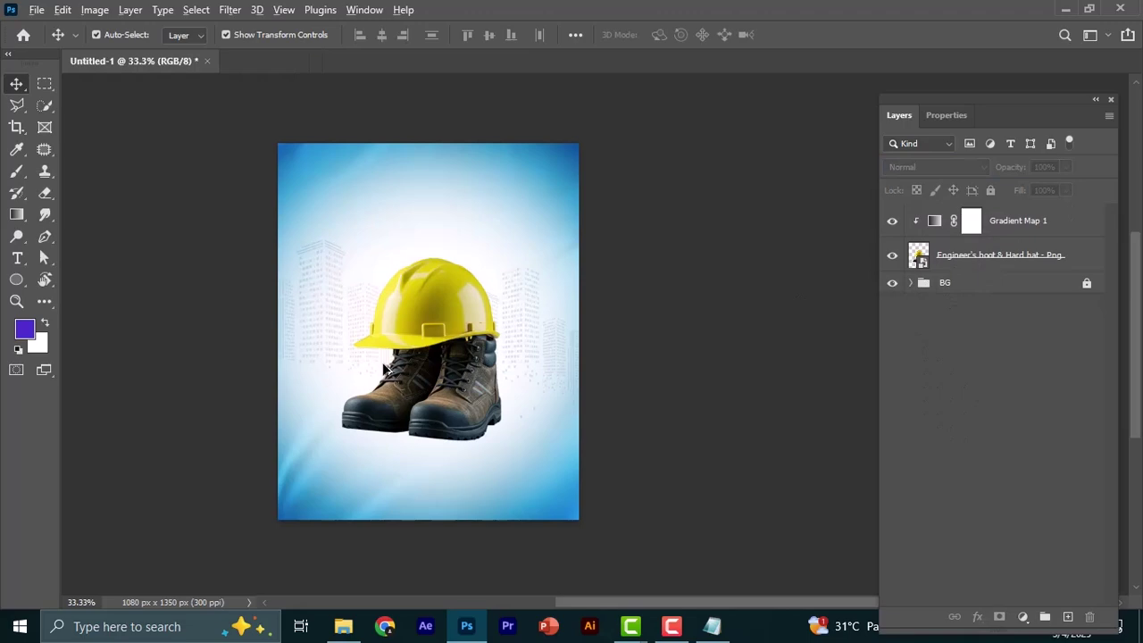
{"action": "scroll", "coordinate": [384, 369], "scroll_direction": "up", "scroll_amount": 4}
{"action": "scroll", "coordinate": [444, 348], "scroll_direction": "down", "scroll_amount": 5}
{"action": "scroll", "coordinate": [443, 346], "scroll_direction": "up", "scroll_amount": 2}
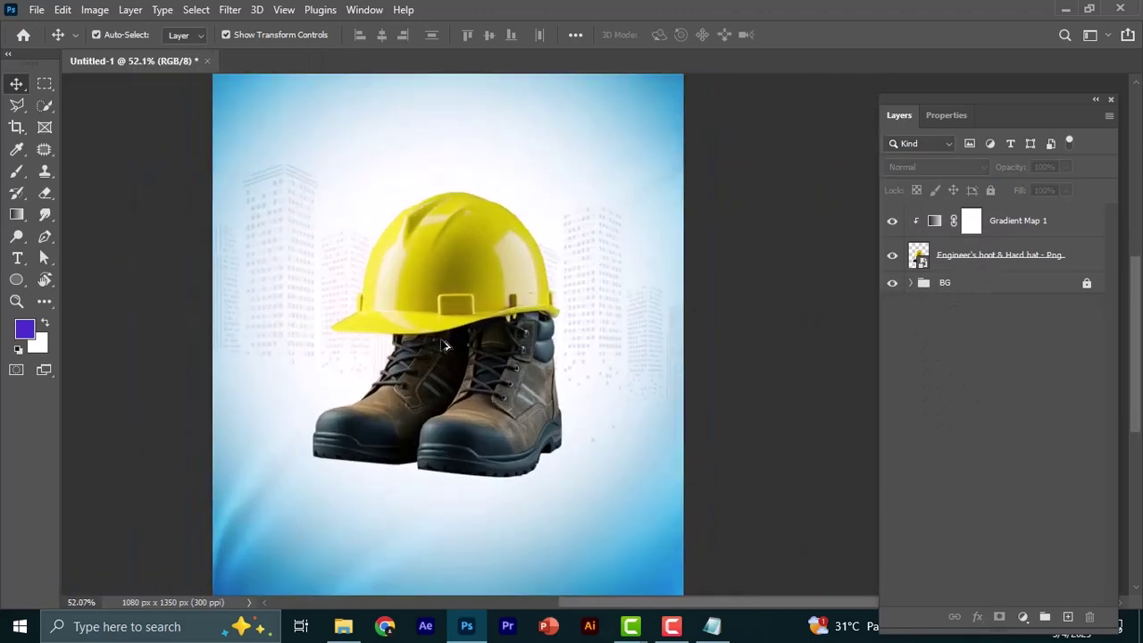
{"action": "scroll", "coordinate": [443, 346], "scroll_direction": "down", "scroll_amount": 2}
{"action": "scroll", "coordinate": [443, 346], "scroll_direction": "up", "scroll_amount": 1}
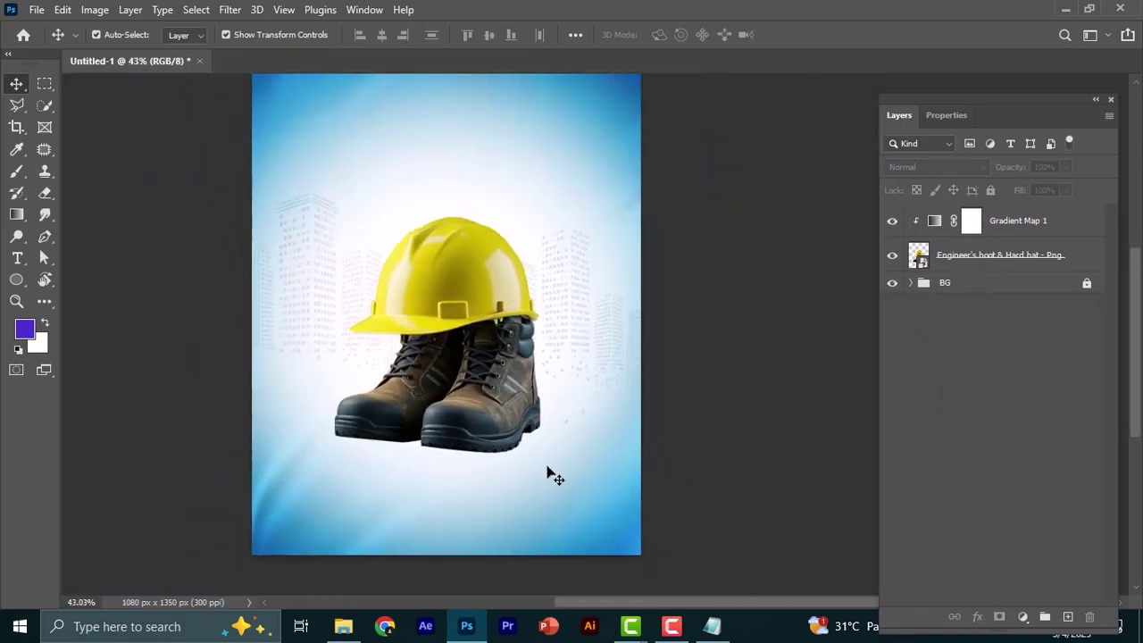
{"action": "left_click", "coordinate": [989, 259]}
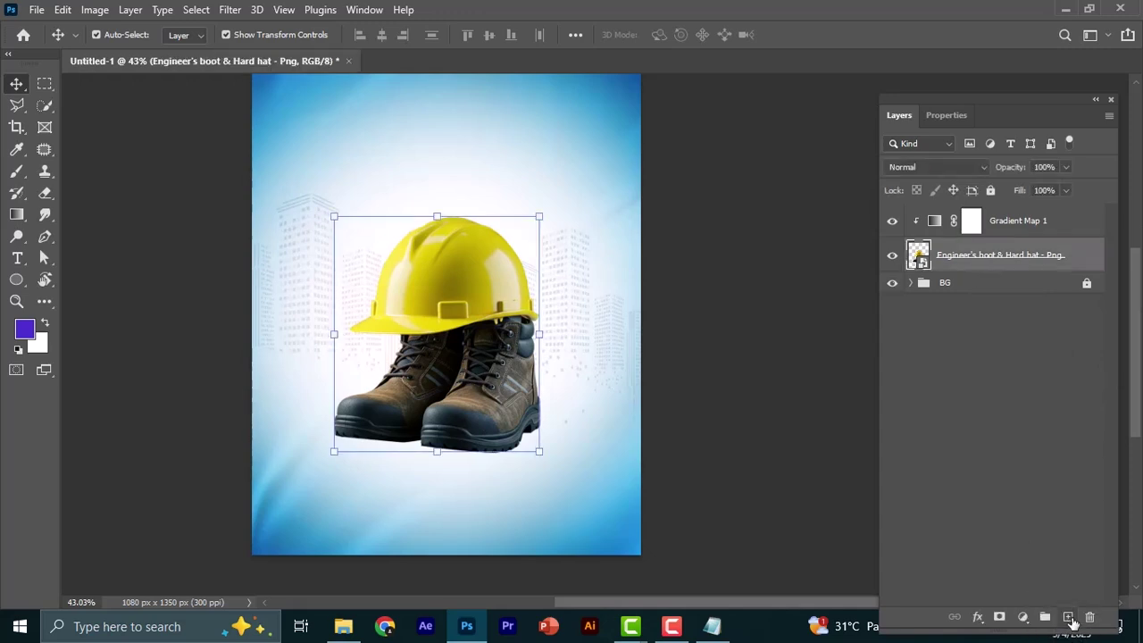
{"action": "left_click", "coordinate": [1068, 617]}
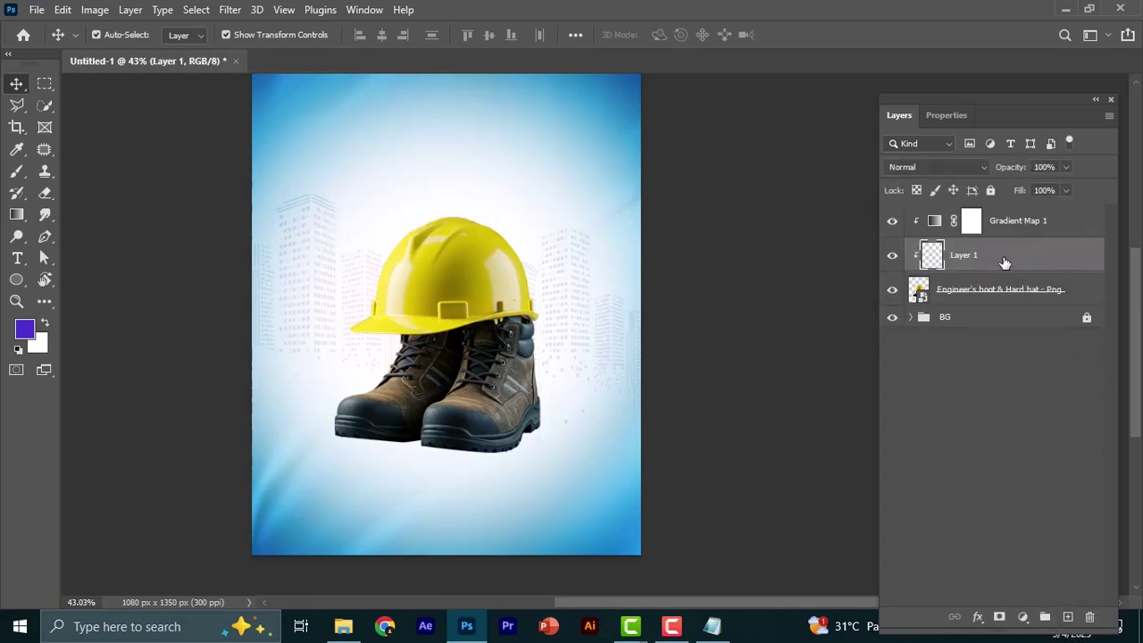
{"action": "left_click_drag", "start_coordinate": [1004, 262], "coordinate": [993, 301]}
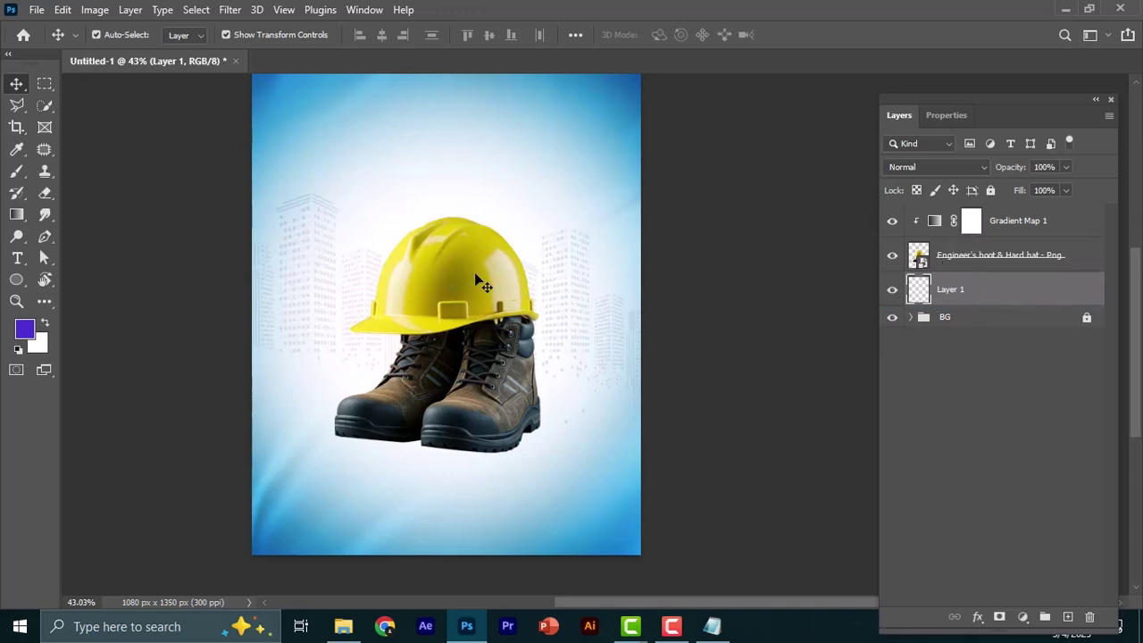
Step: Set up a black Soft Round brush at 600 px with 0% hardness and flatten its tip into a thin horizontal ellipse
{"action": "key", "text": "b"}
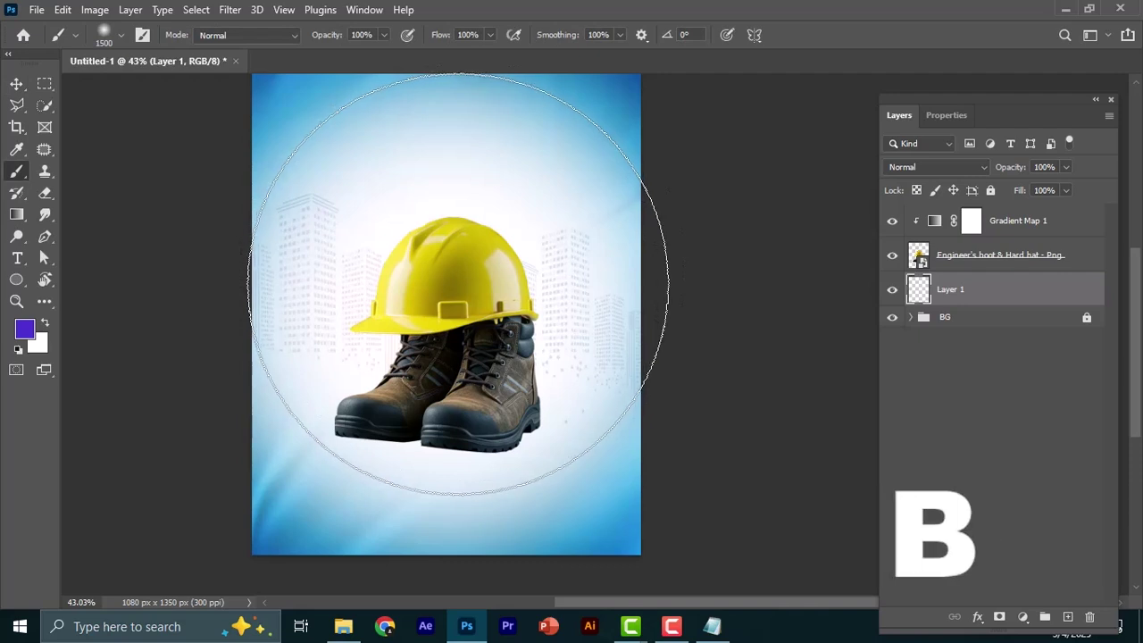
{"action": "key", "text": "bracketleft"}
{"action": "key", "text": "bracketleft"}
{"action": "key", "text": "bracketleft"}
{"action": "key", "text": "bracketleft"}
{"action": "key", "text": "bracketleft"}
{"action": "key", "text": "bracketleft"}
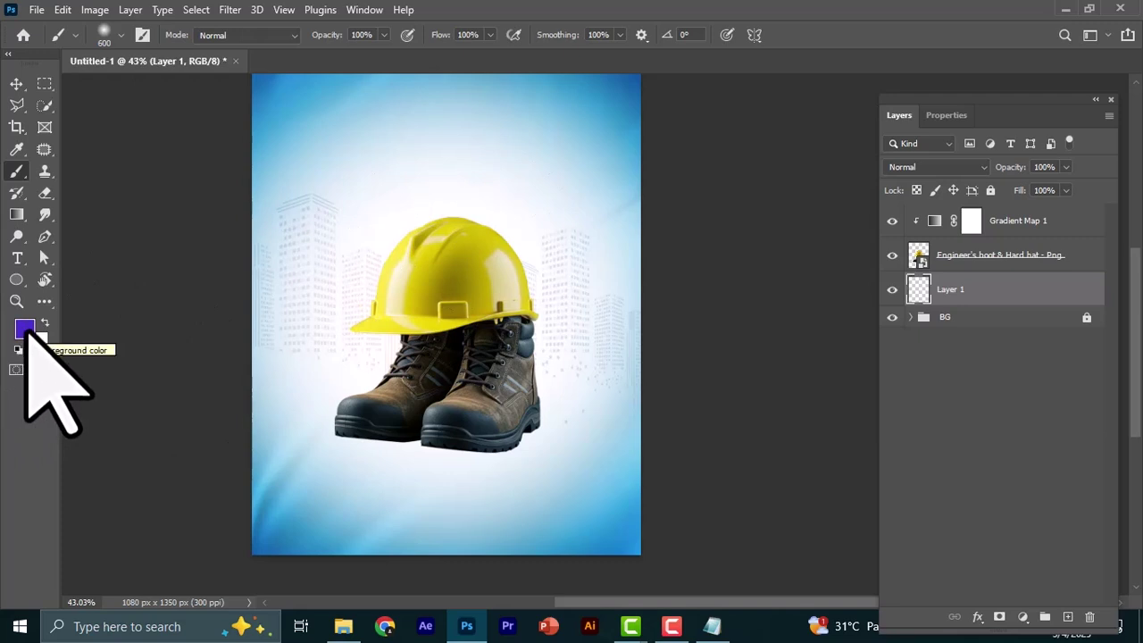
{"action": "key", "text": "d"}
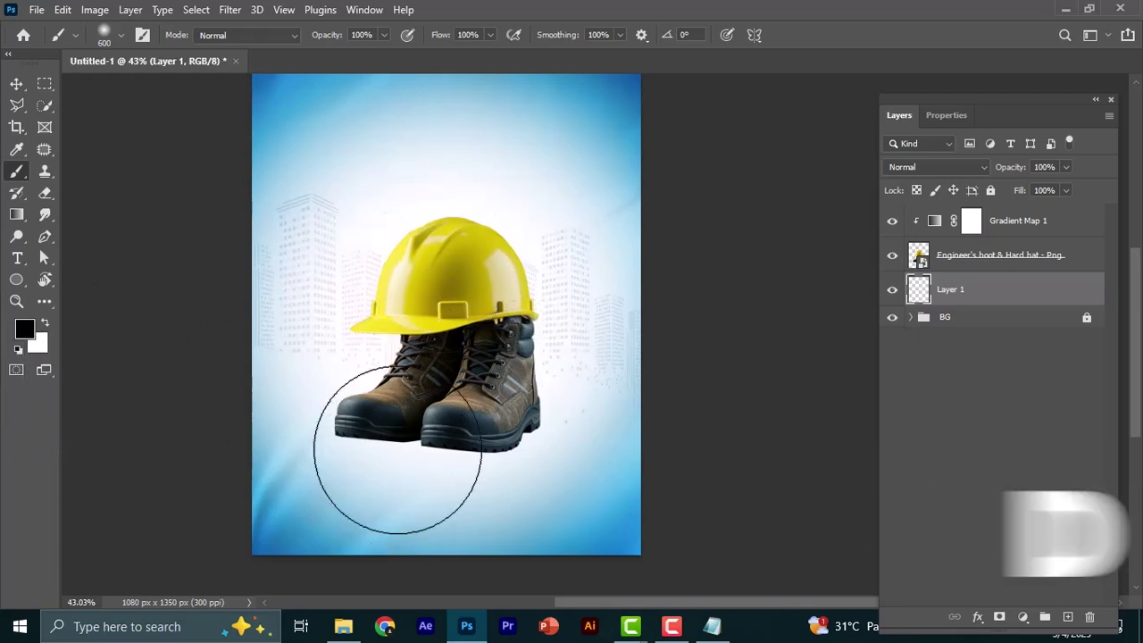
{"action": "right_click", "coordinate": [430, 257]}
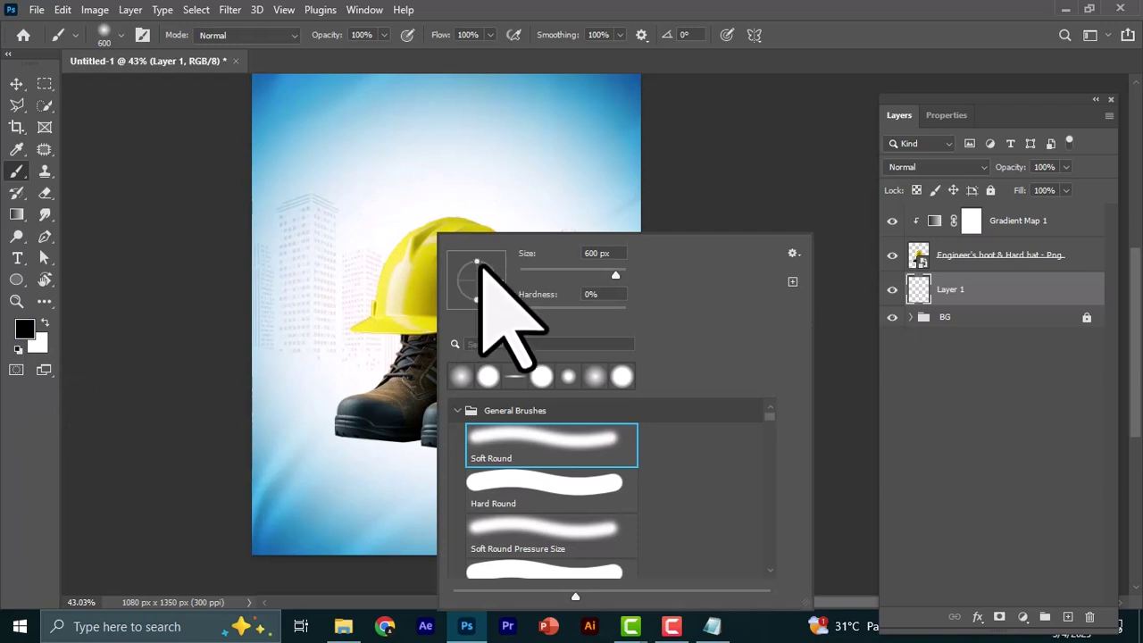
{"action": "left_click_drag", "start_coordinate": [476, 262], "coordinate": [477, 278]}
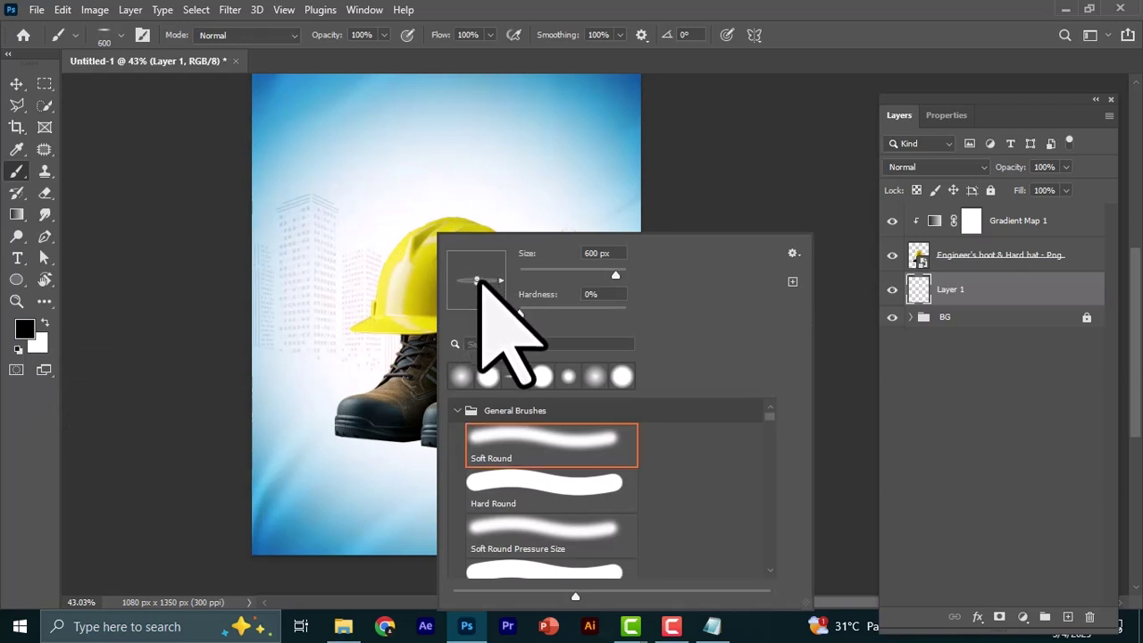
{"action": "left_click", "coordinate": [542, 30]}
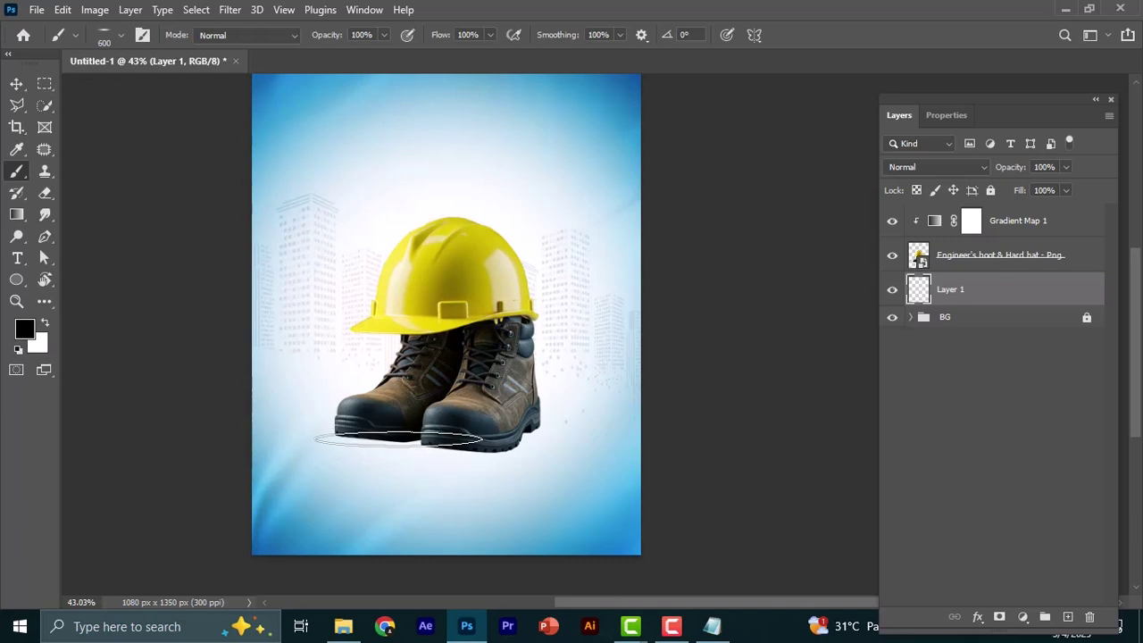
Step: Paint a soft black ground shadow under both boots on the new layer, varying the flattened brush between 250 and 600 px
{"action": "left_click", "coordinate": [393, 439]}
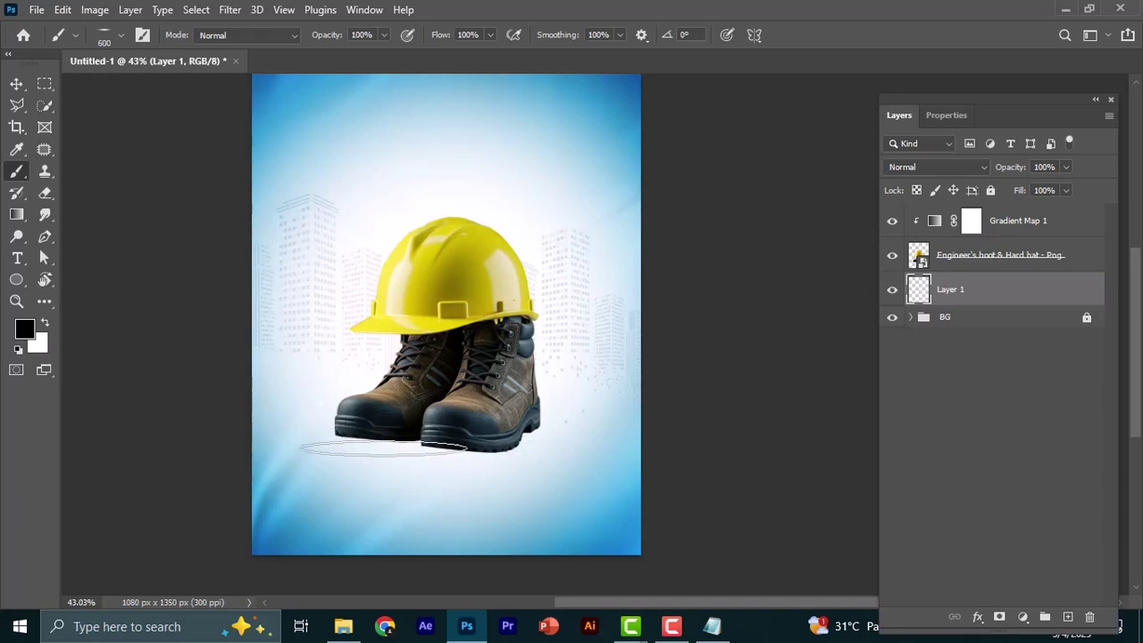
{"action": "left_click", "coordinate": [380, 438]}
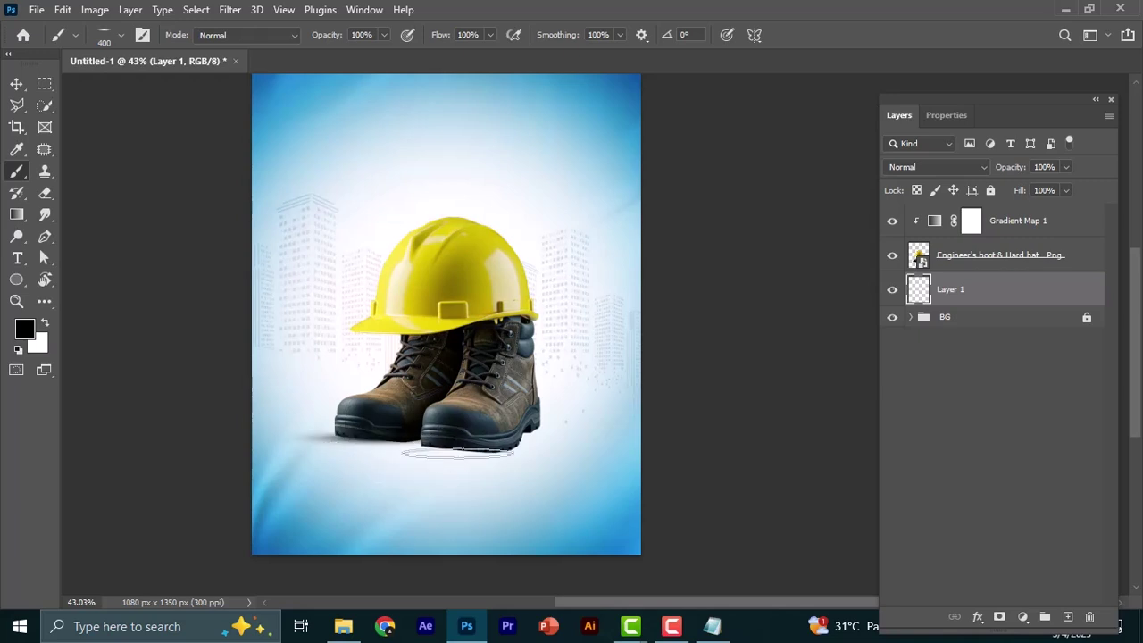
{"action": "key", "text": "bracketleft"}
{"action": "key", "text": "bracketleft"}
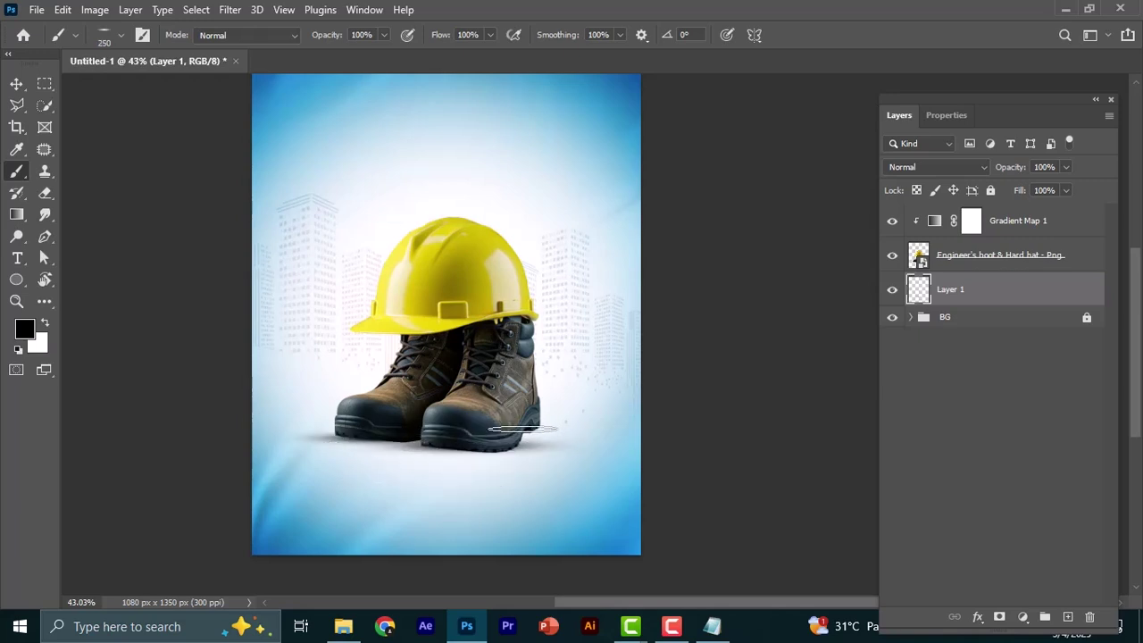
{"action": "right_click", "coordinate": [489, 494]}
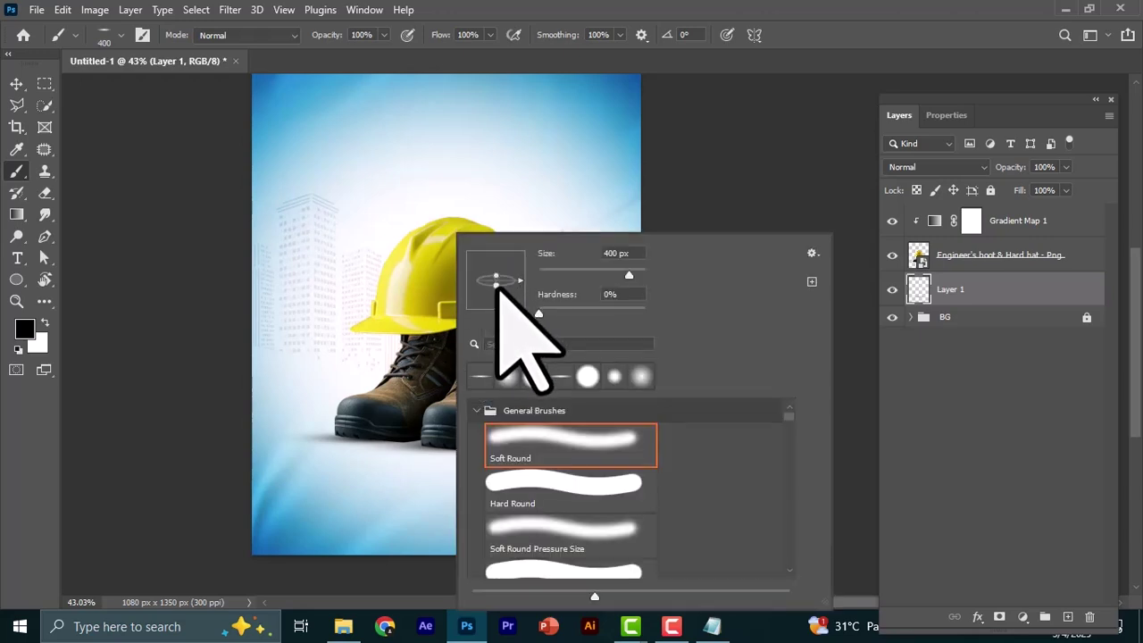
{"action": "left_click", "coordinate": [485, 51]}
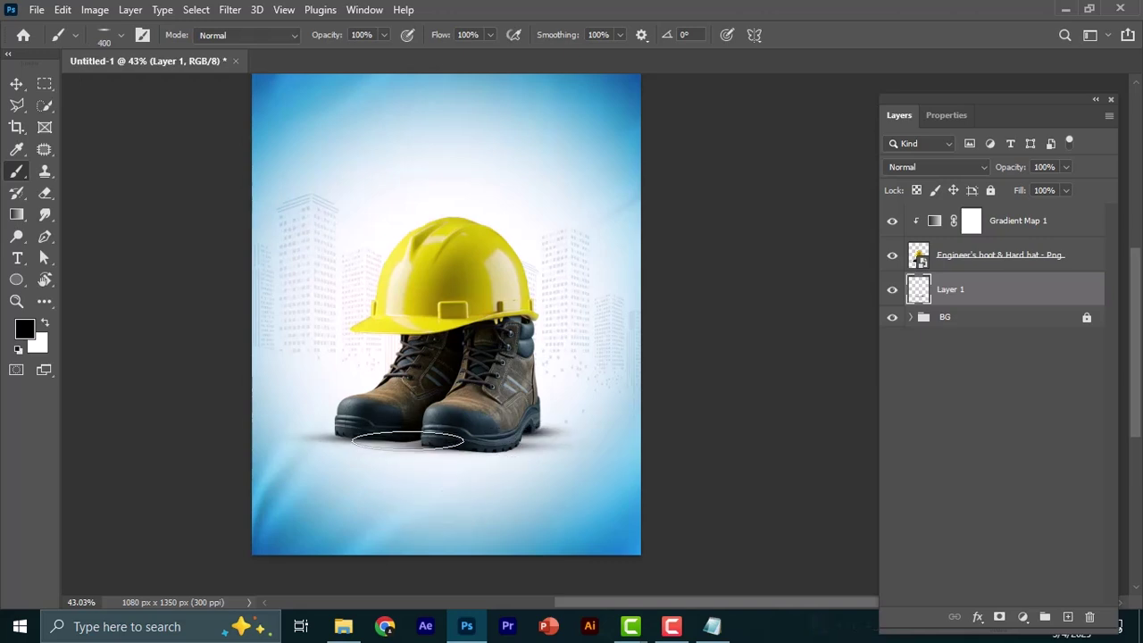
Step: Narrow the painted ground shadow from both ends to about 94% of its width, keeping its height at 100%
{"action": "key", "text": "v"}
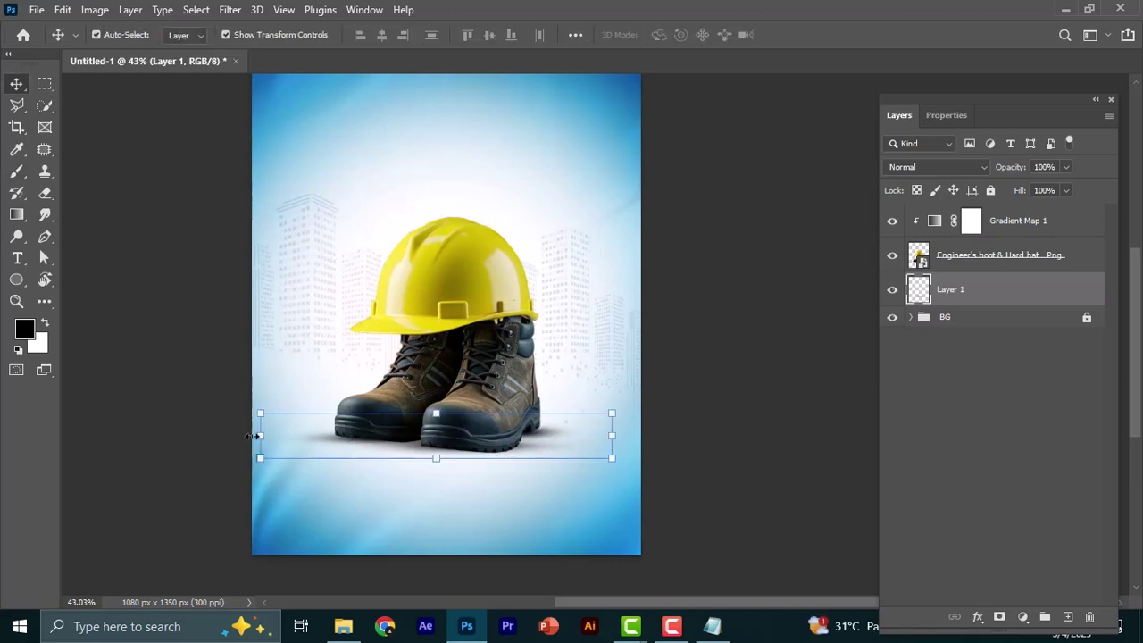
{"action": "left_click_drag", "start_coordinate": [263, 439], "coordinate": [273, 443]}
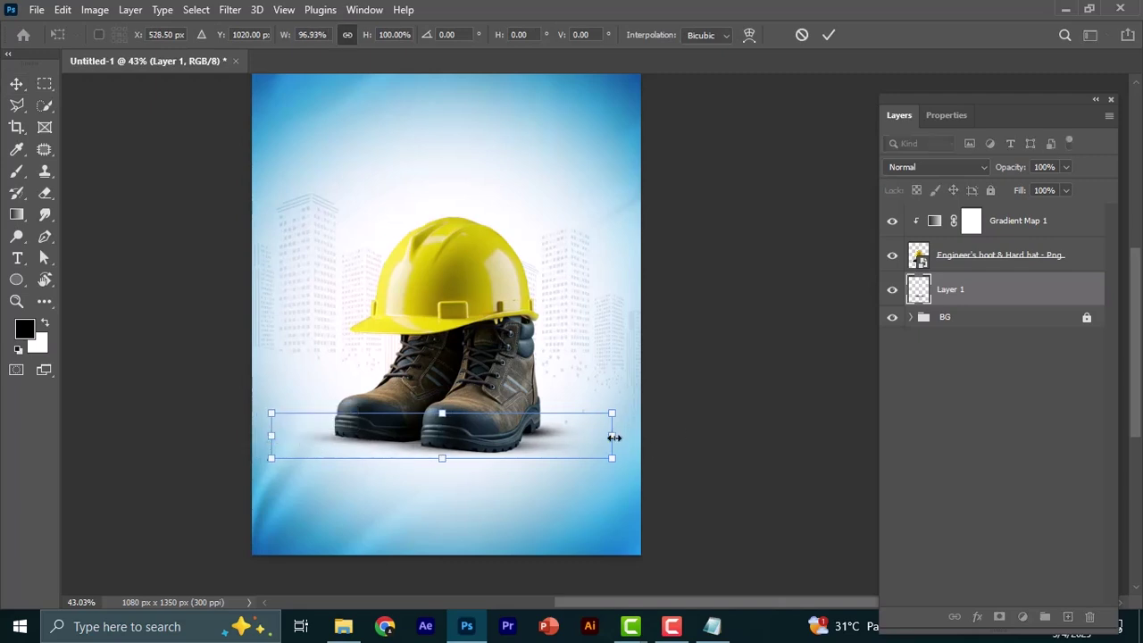
{"action": "left_click_drag", "start_coordinate": [615, 437], "coordinate": [602, 440]}
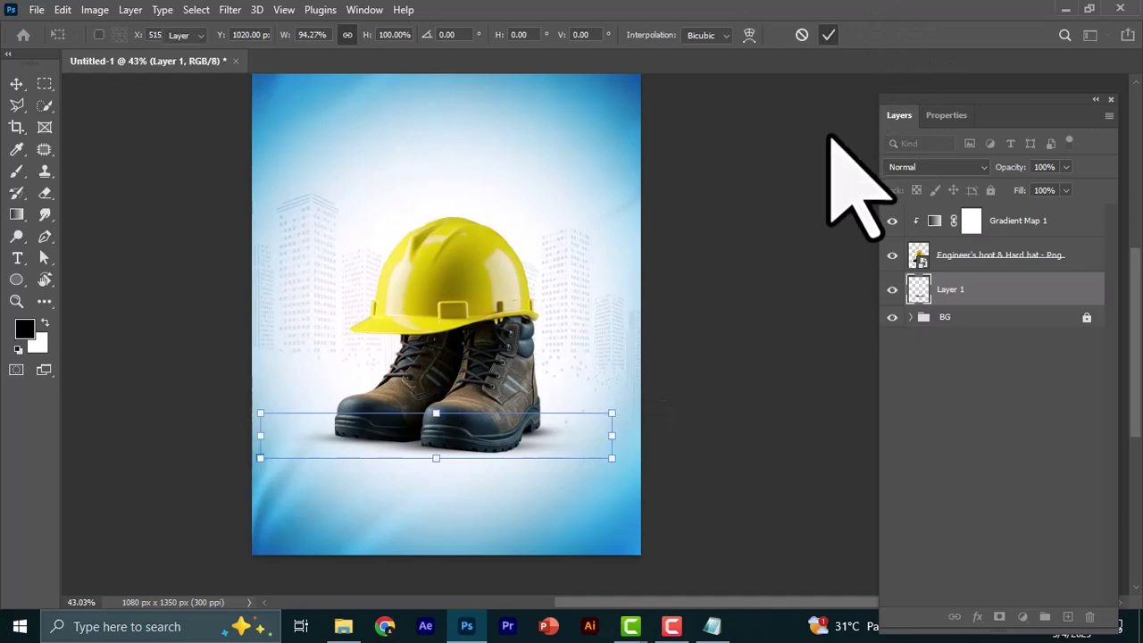
{"action": "key", "text": "Return"}
{"action": "left_click", "coordinate": [760, 396]}
Step: Examine the ground shadow under the boots close up and within the whole composition
{"action": "scroll", "coordinate": [540, 437], "scroll_direction": "up", "scroll_amount": 5}
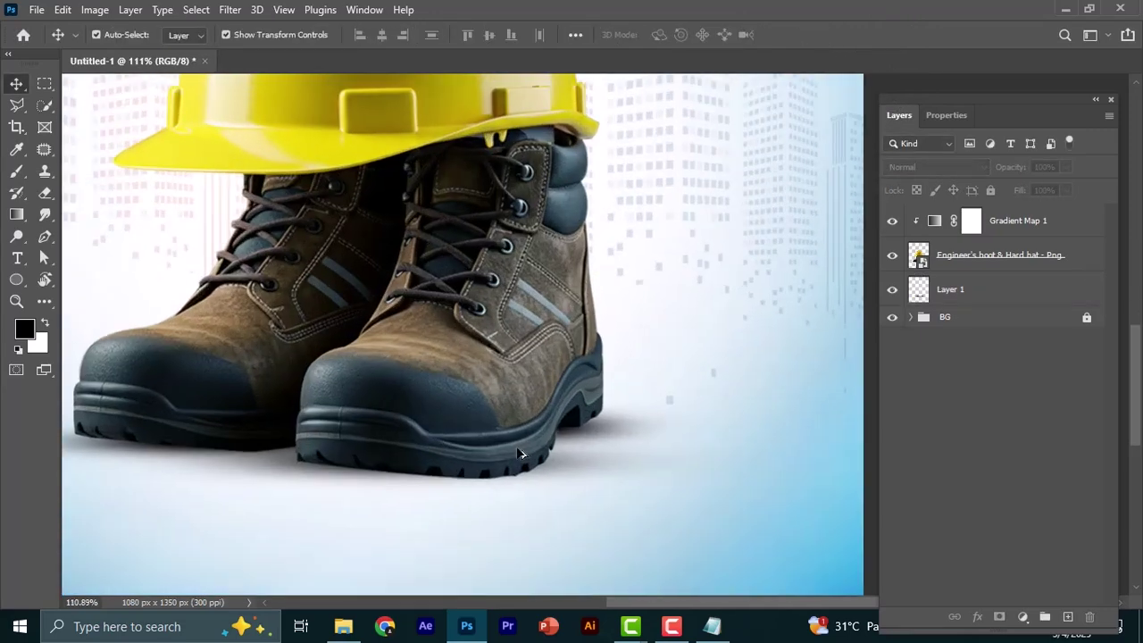
{"action": "scroll", "coordinate": [522, 453], "scroll_direction": "down", "scroll_amount": 5}
{"action": "scroll", "coordinate": [523, 453], "scroll_direction": "up", "scroll_amount": 3}
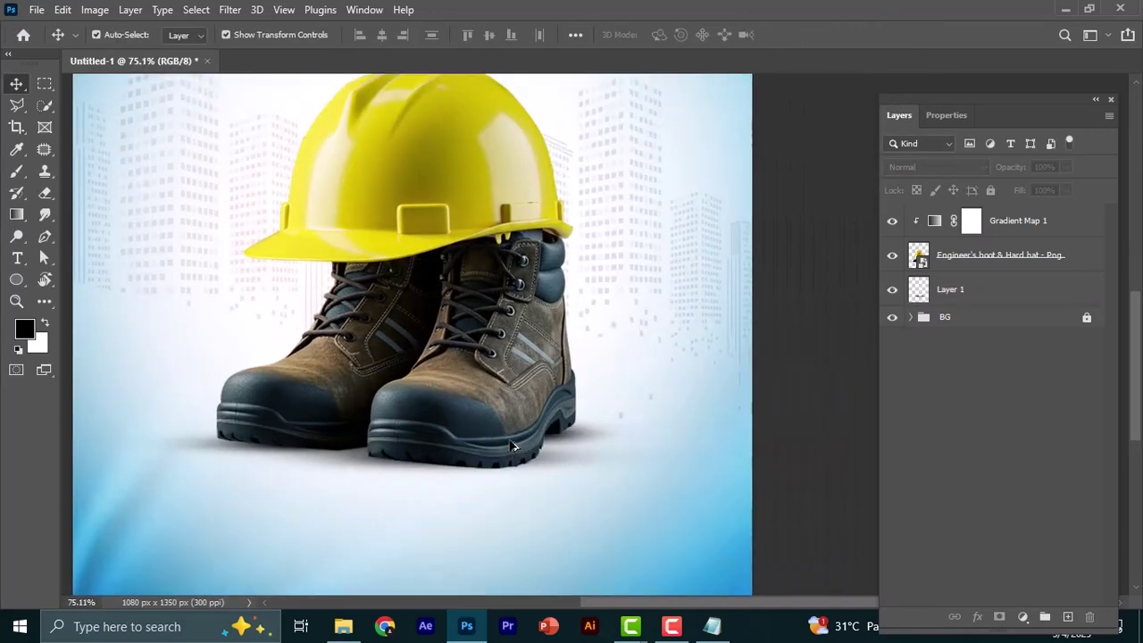
{"action": "scroll", "coordinate": [514, 447], "scroll_direction": "down", "scroll_amount": 2}
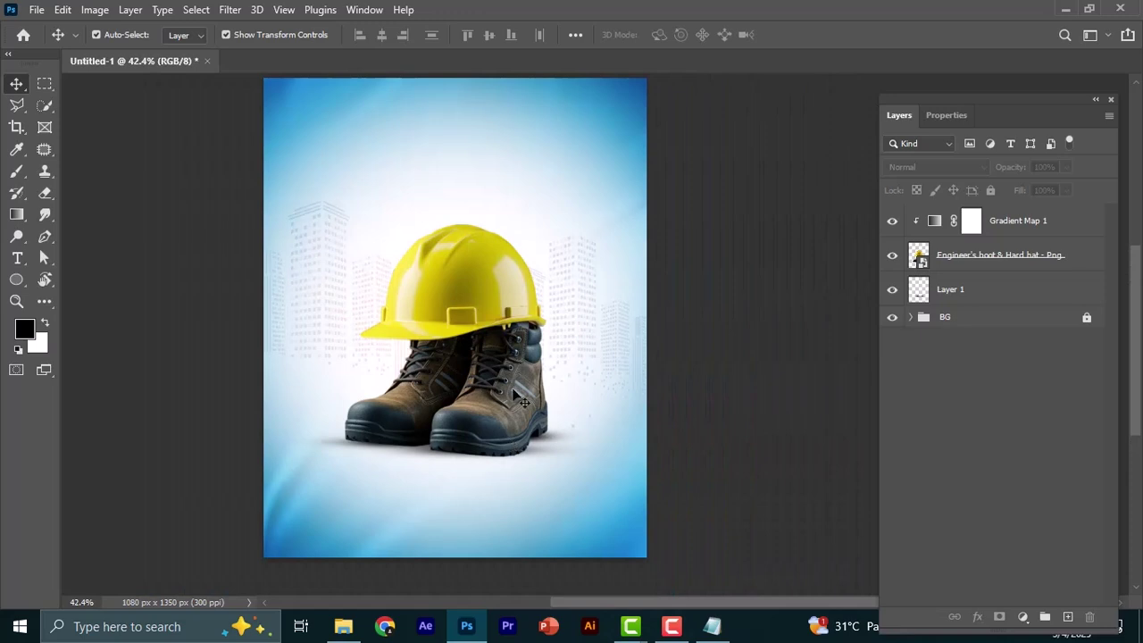
{"action": "scroll", "coordinate": [478, 402], "scroll_direction": "down", "scroll_amount": 1}
{"action": "scroll", "coordinate": [477, 402], "scroll_direction": "up", "scroll_amount": 2}
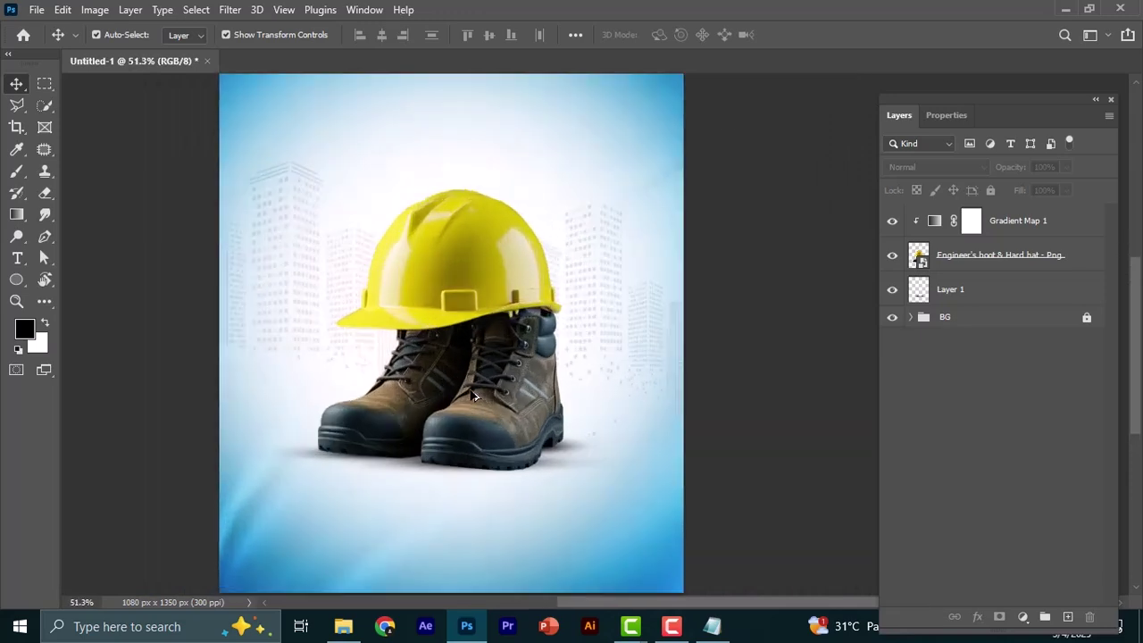
{"action": "scroll", "coordinate": [475, 399], "scroll_direction": "down", "scroll_amount": 1}
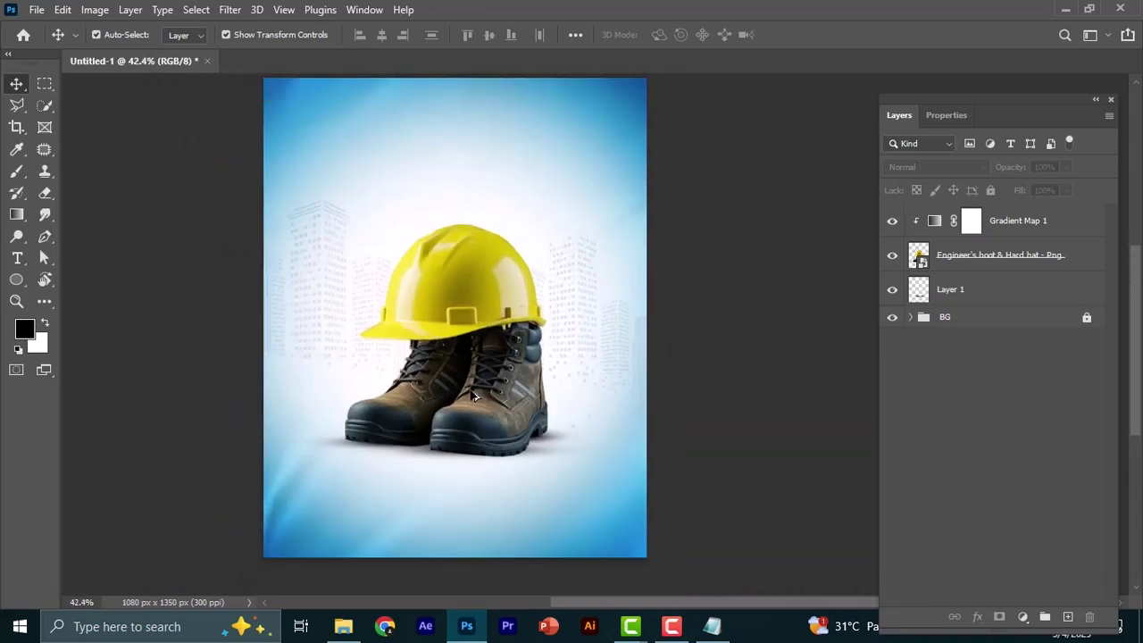
Step: Group the gradient map, boots and hard hat, and shadow layers as "Subject", and lock the group
{"action": "left_click", "coordinate": [995, 291]}
{"action": "left_click", "coordinate": [1033, 227], "text": "shift"}
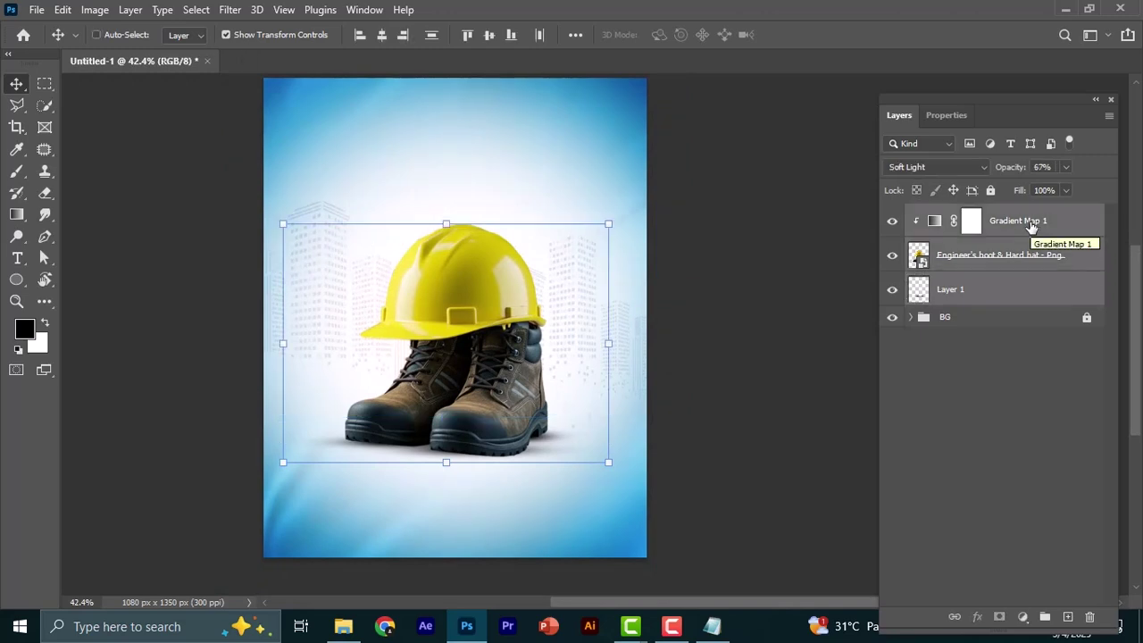
{"action": "key", "text": "ctrl+g"}
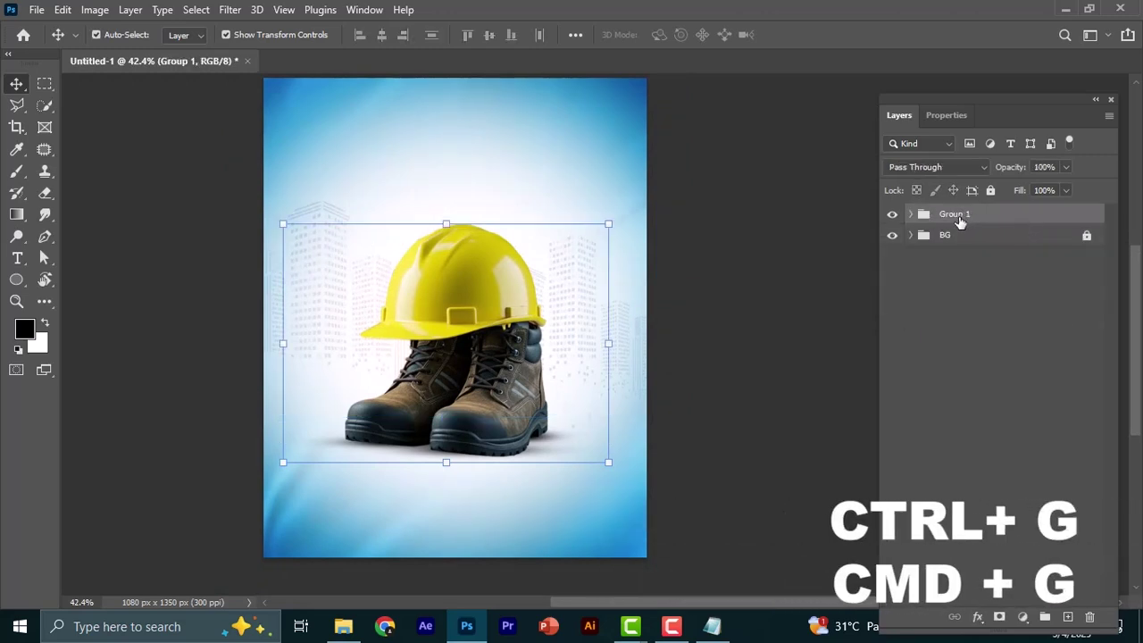
{"action": "double_click", "coordinate": [954, 215]}
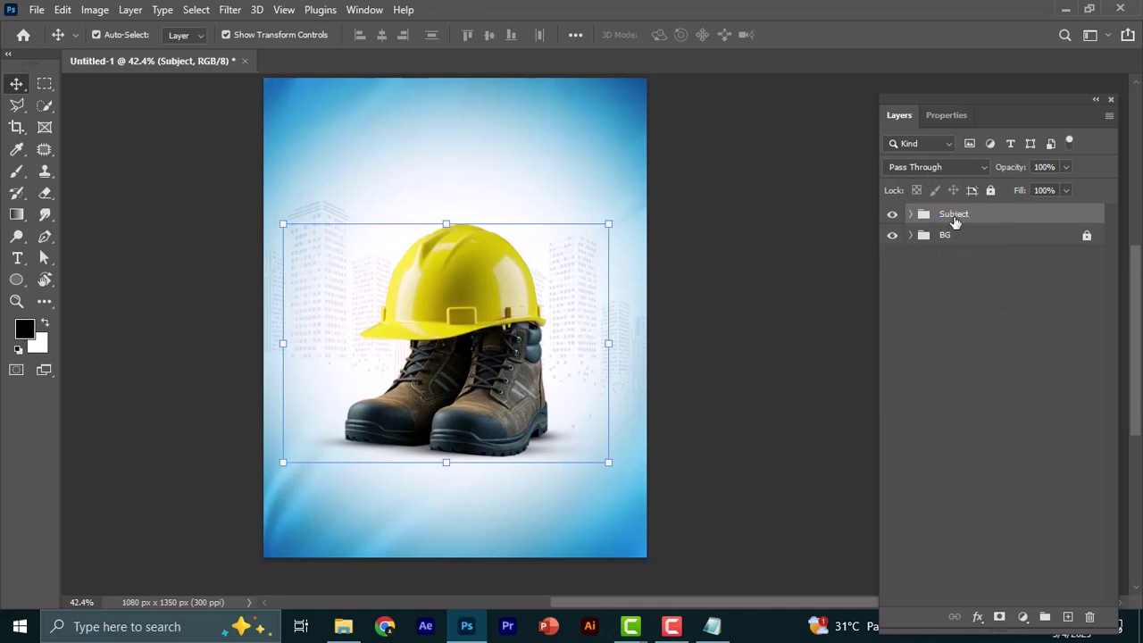
{"action": "left_click", "coordinate": [990, 190]}
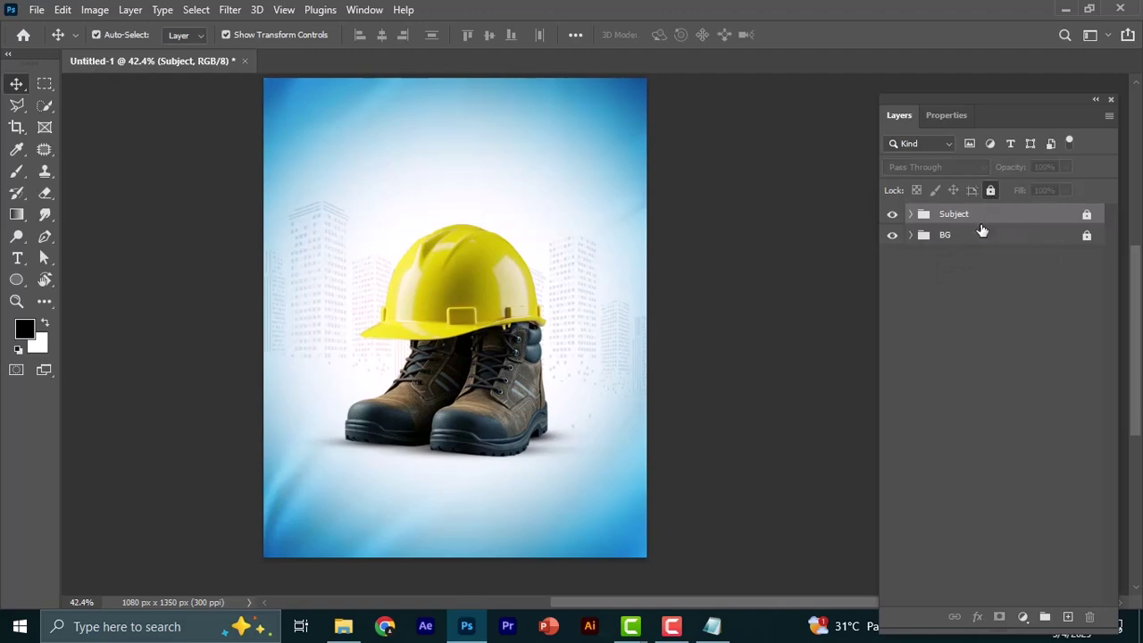
Step: Add the centre-aligned text "march" above the hard hat, on a layer over the Subject group
{"action": "scroll", "coordinate": [465, 338], "scroll_direction": "up", "scroll_amount": 3}
{"action": "scroll", "coordinate": [482, 338], "scroll_direction": "down", "scroll_amount": 3}
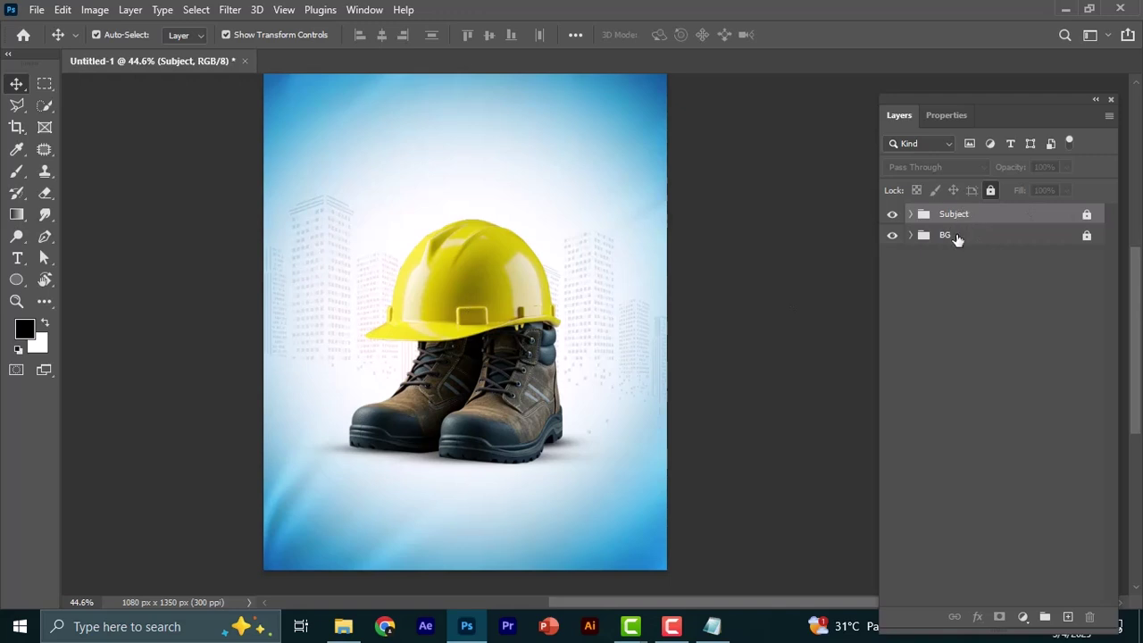
{"action": "left_click", "coordinate": [956, 237]}
{"action": "left_click", "coordinate": [967, 217]}
{"action": "key", "text": "t"}
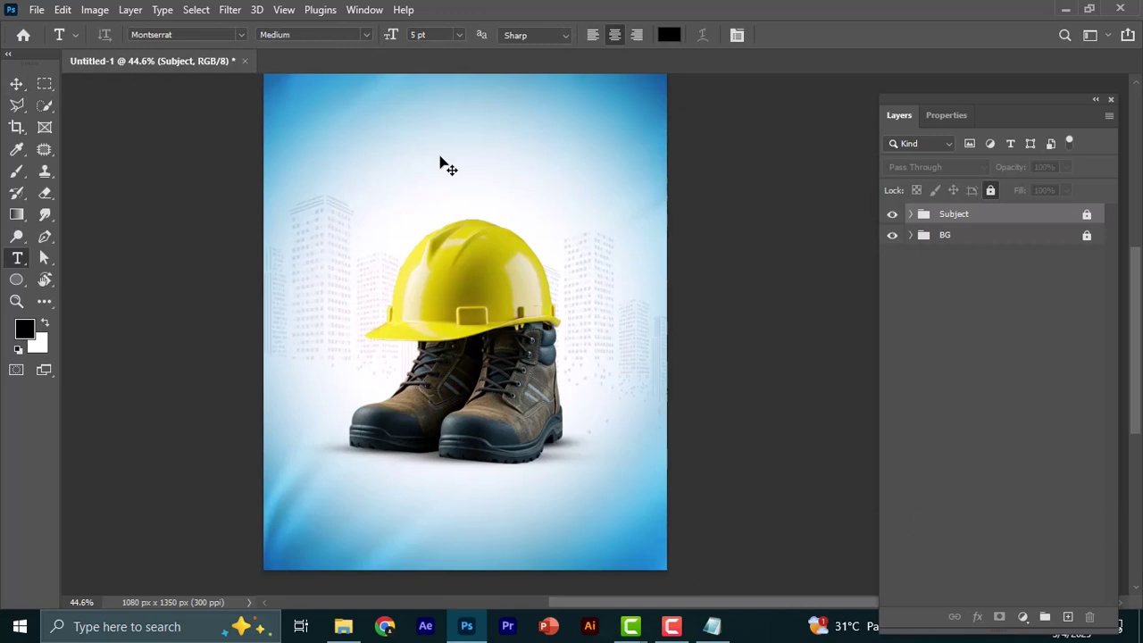
{"action": "left_click", "coordinate": [459, 239]}
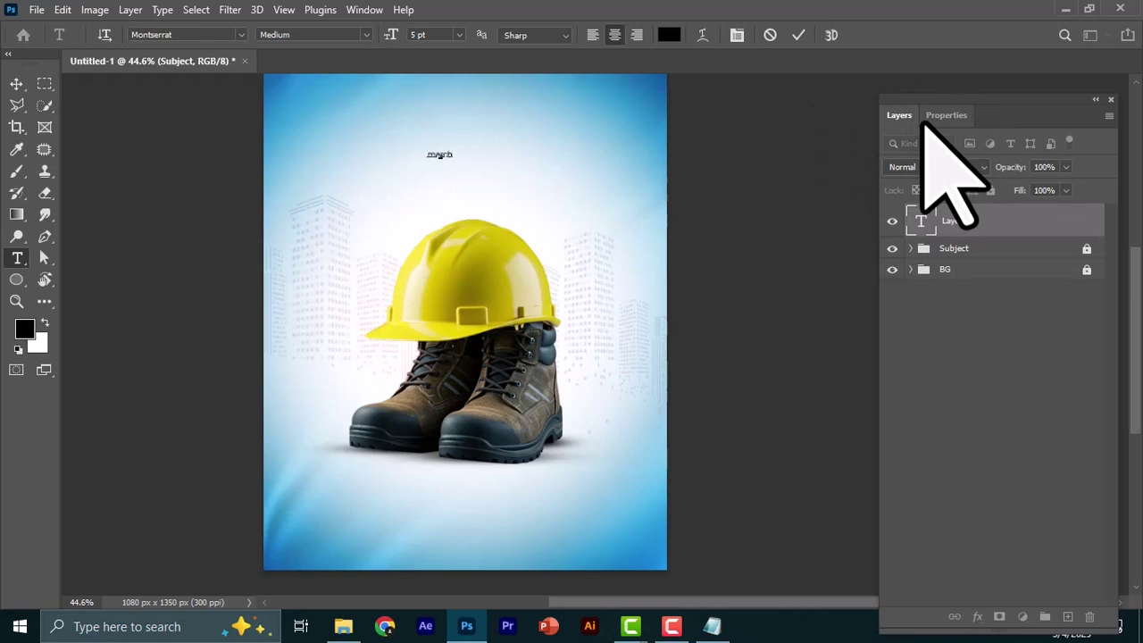
{"action": "key", "text": "ctrl+Return"}
{"action": "key", "text": "v"}
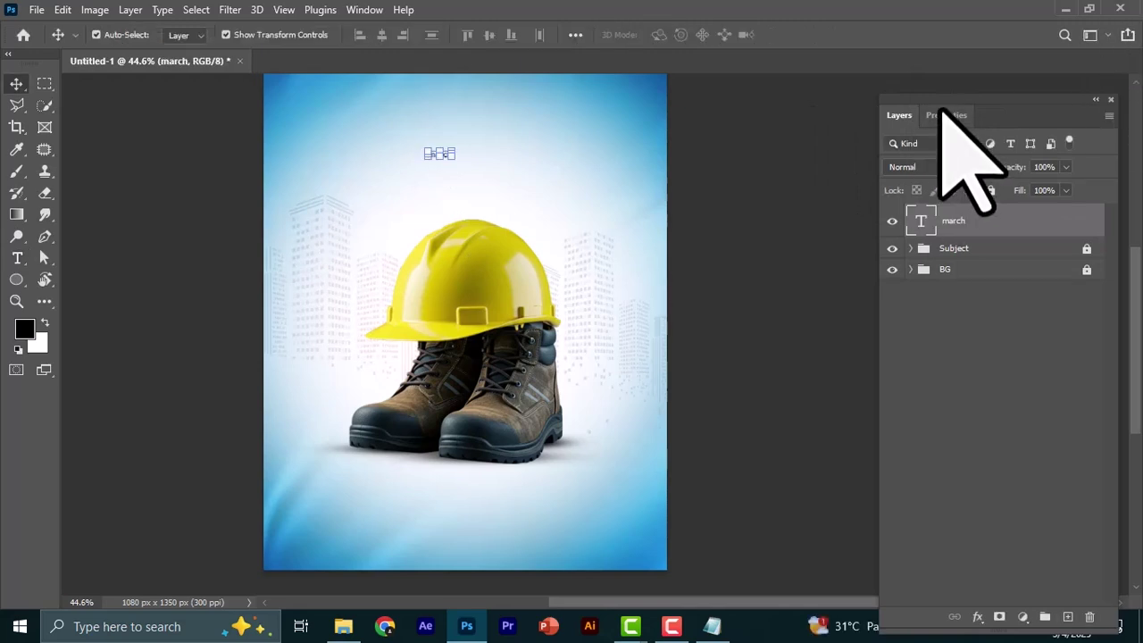
Step: Set the march text in Singo Sans and enlarge it to about 82 pt across the top of the hard hat
{"action": "left_click", "coordinate": [943, 114]}
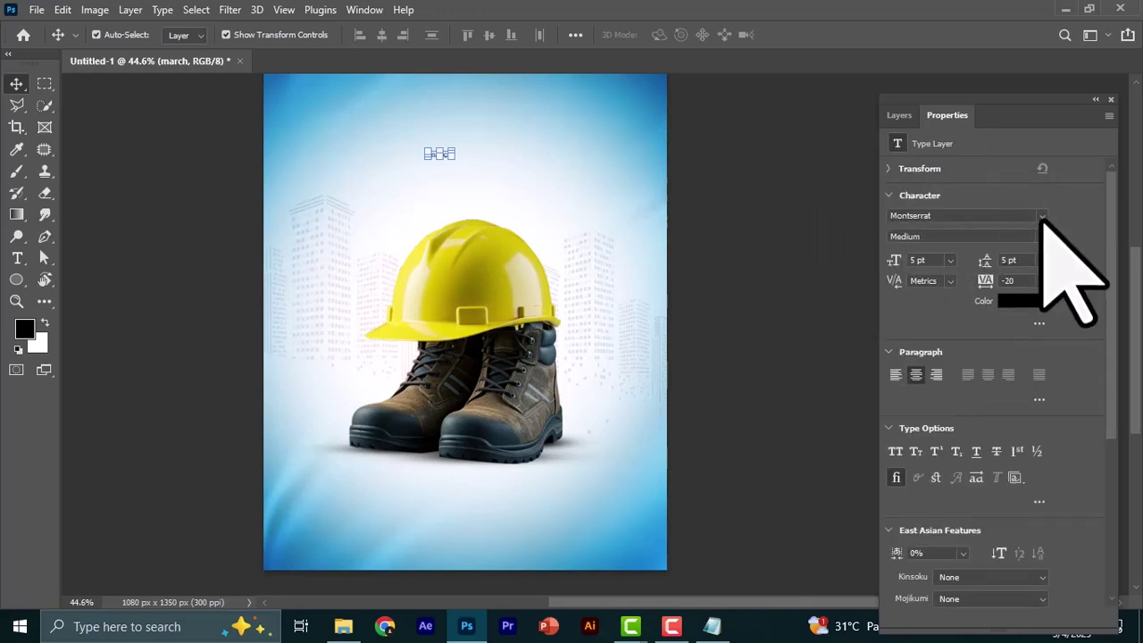
{"action": "left_click", "coordinate": [1042, 217]}
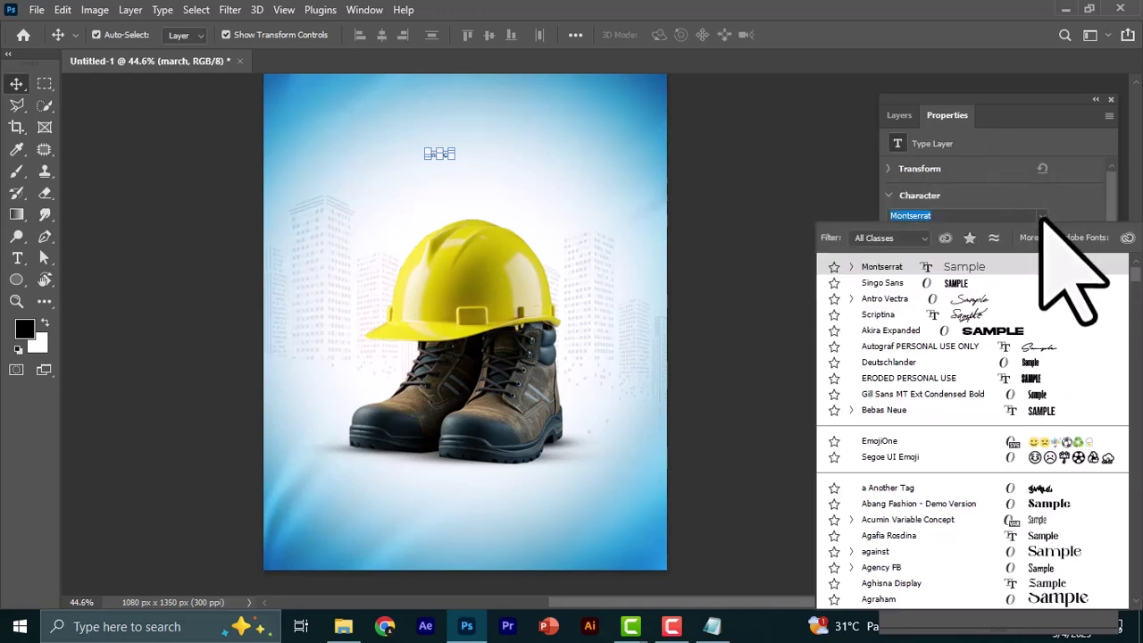
{"action": "left_click", "coordinate": [957, 286]}
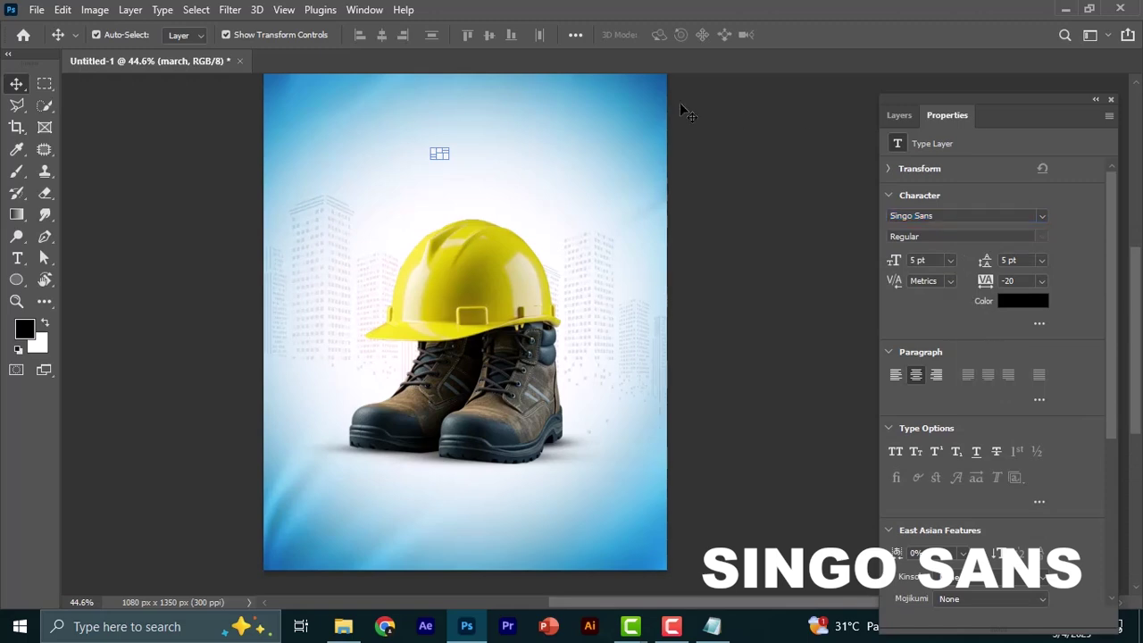
{"action": "left_click_drag", "start_coordinate": [440, 154], "coordinate": [558, 211]}
{"action": "left_click_drag", "start_coordinate": [484, 199], "coordinate": [498, 223]}
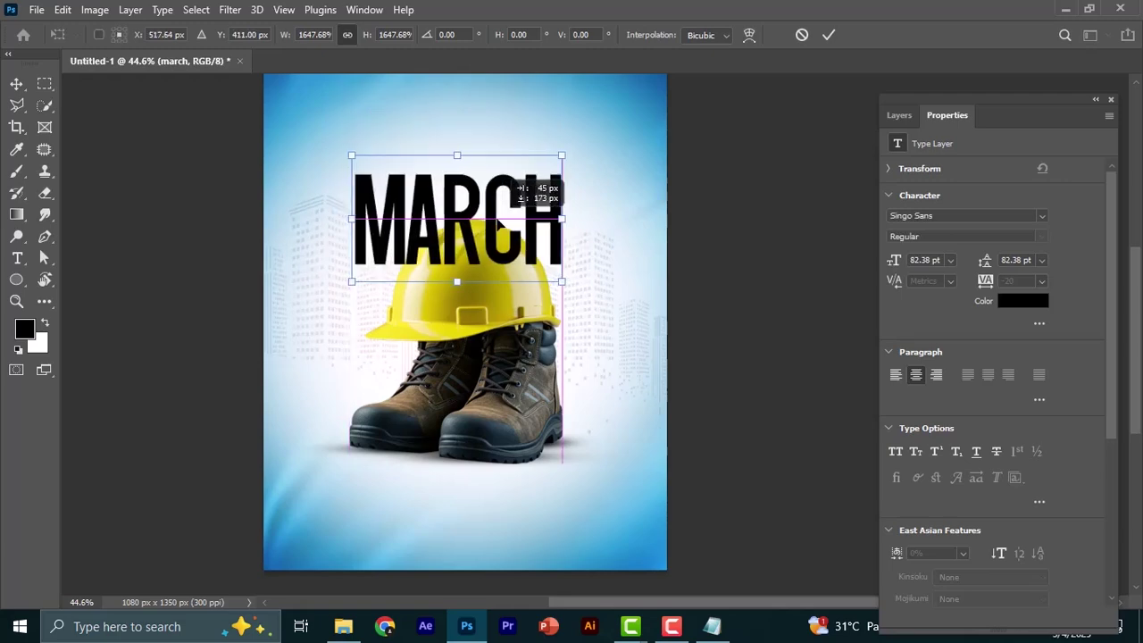
{"action": "left_click", "coordinate": [829, 35]}
Step: Move the march text layer between the Subject and BG groups, and nudge the text up slightly behind the hard hat
{"action": "left_click", "coordinate": [899, 115]}
{"action": "left_click_drag", "start_coordinate": [960, 221], "coordinate": [986, 264]}
{"action": "left_click_drag", "start_coordinate": [498, 183], "coordinate": [498, 177]}
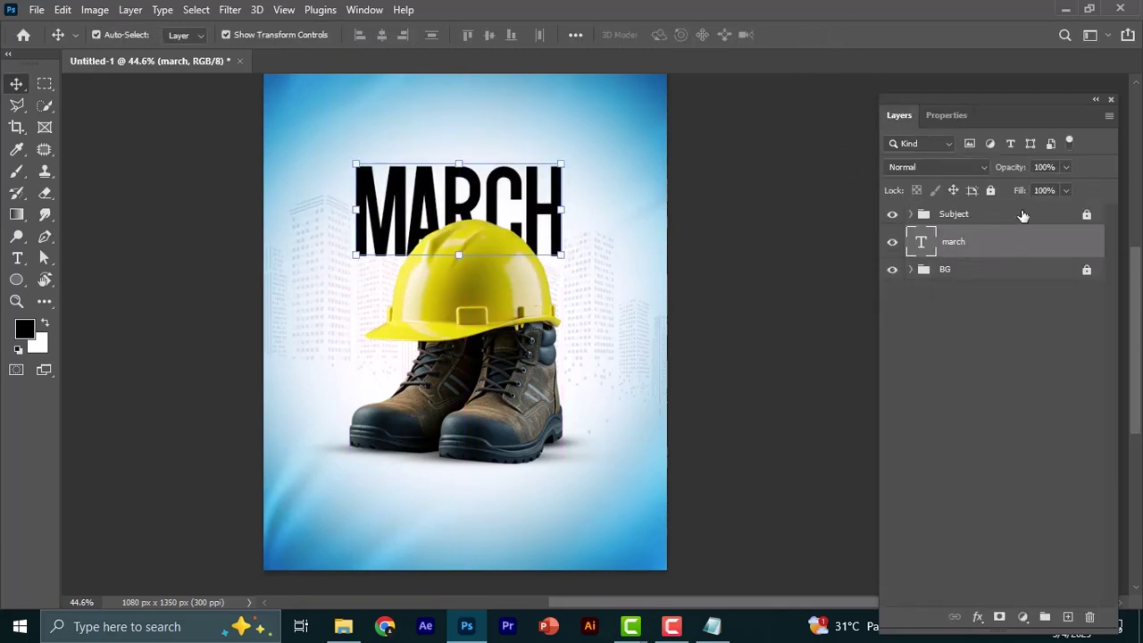
Step: Unlock the Subject group, shrink it slightly and shift it lower to uncover more of MARCH, and lock it again
{"action": "left_click", "coordinate": [1023, 216]}
{"action": "left_click_drag", "start_coordinate": [456, 216], "coordinate": [451, 249]}
{"action": "left_click_drag", "start_coordinate": [475, 317], "coordinate": [466, 302]}
{"action": "left_click", "coordinate": [828, 35]}
{"action": "left_click", "coordinate": [954, 241]}
{"action": "left_click", "coordinate": [954, 214]}
{"action": "left_click", "coordinate": [990, 191]}
Step: Tighten the march text's tracking to -40 and scale the text up to about 120% around its centre
{"action": "left_click", "coordinate": [954, 241]}
{"action": "left_click", "coordinate": [948, 115]}
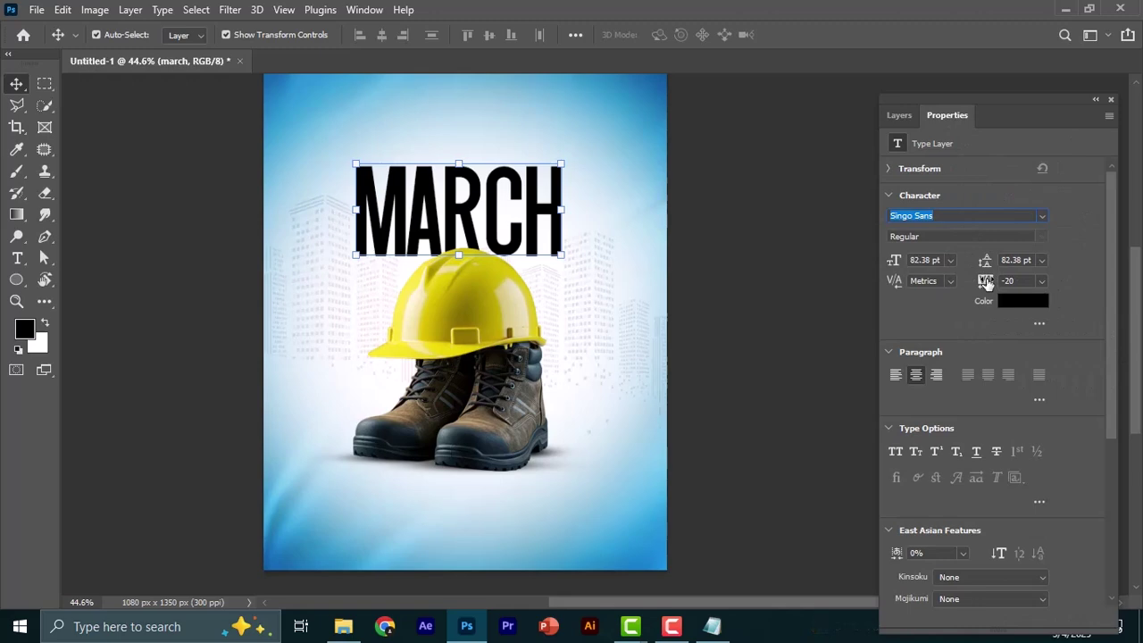
{"action": "left_click_drag", "start_coordinate": [986, 282], "coordinate": [790, 280]}
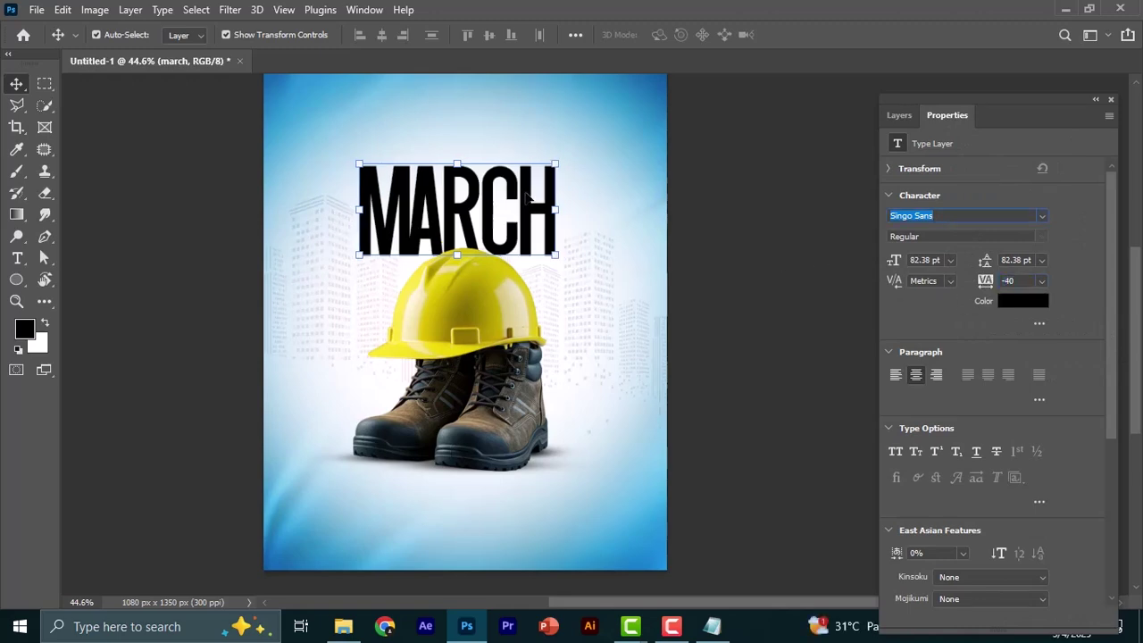
{"action": "left_click", "coordinate": [899, 115]}
{"action": "key", "text": "ctrl+t"}
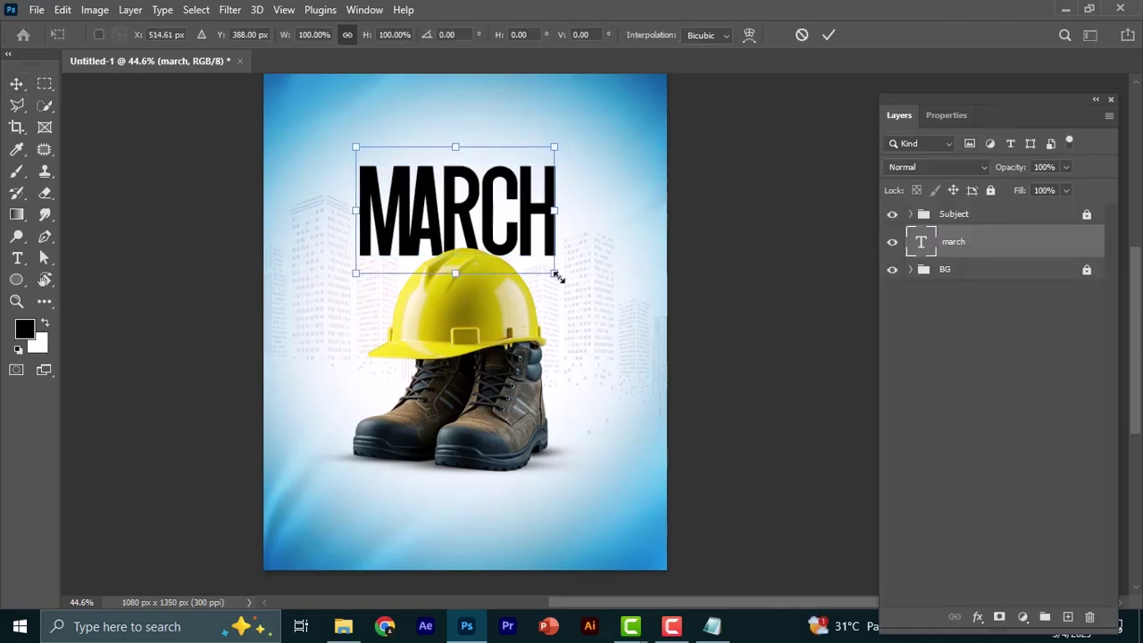
{"action": "left_click_drag", "start_coordinate": [555, 275], "coordinate": [582, 280]}
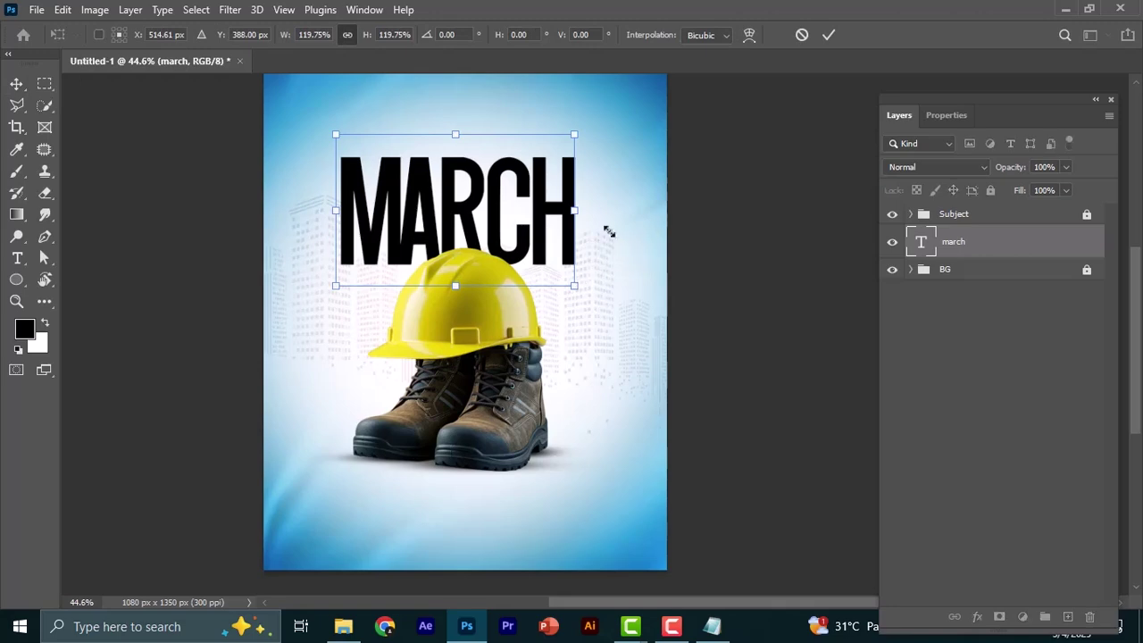
{"action": "left_click", "coordinate": [829, 36]}
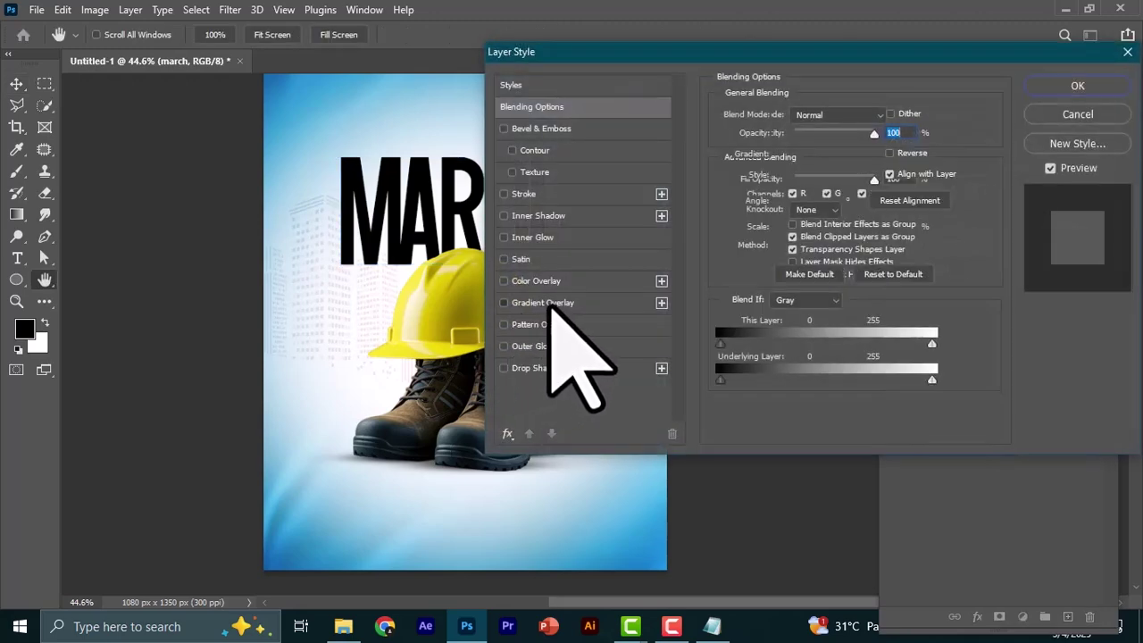
Step: Apply a radial Gradient Overlay from 01d8ff to 43aaf0 to the march text, at a -90° angle and 150% scale
{"action": "left_click", "coordinate": [549, 305]}
{"action": "left_click_drag", "start_coordinate": [719, 52], "coordinate": [826, 54]}
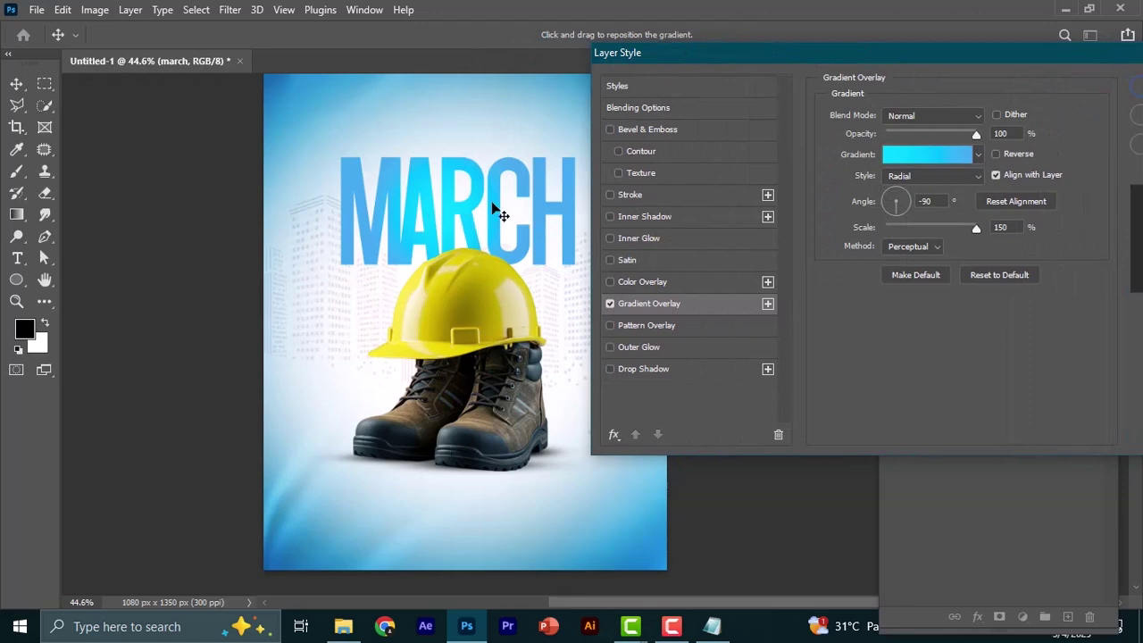
{"action": "key", "text": "alt+Tab"}
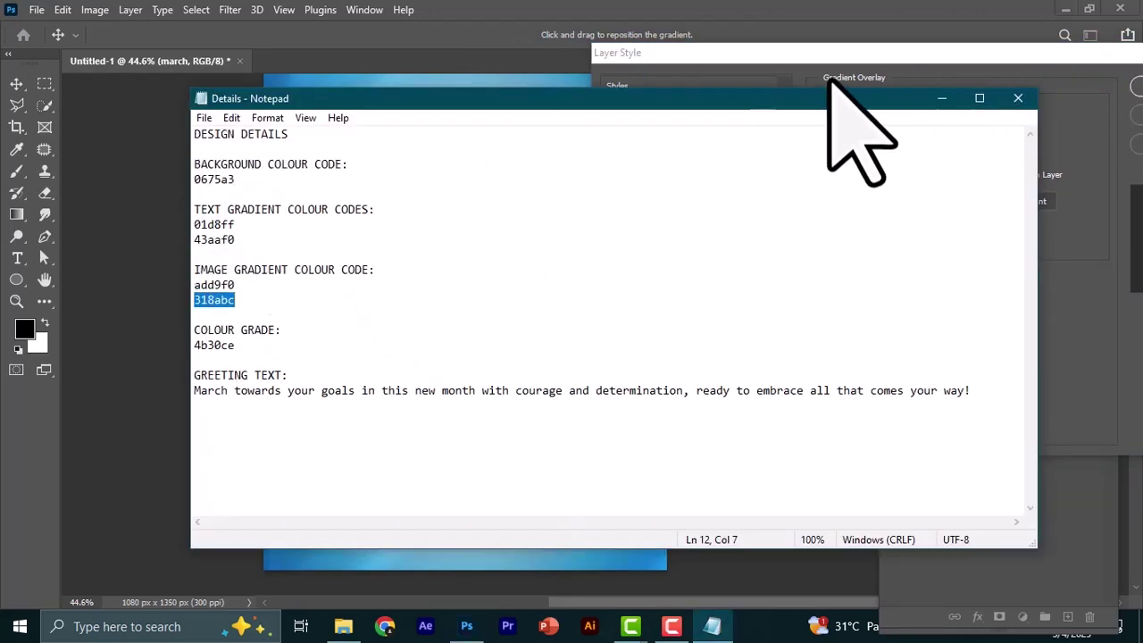
{"action": "left_click", "coordinate": [942, 100]}
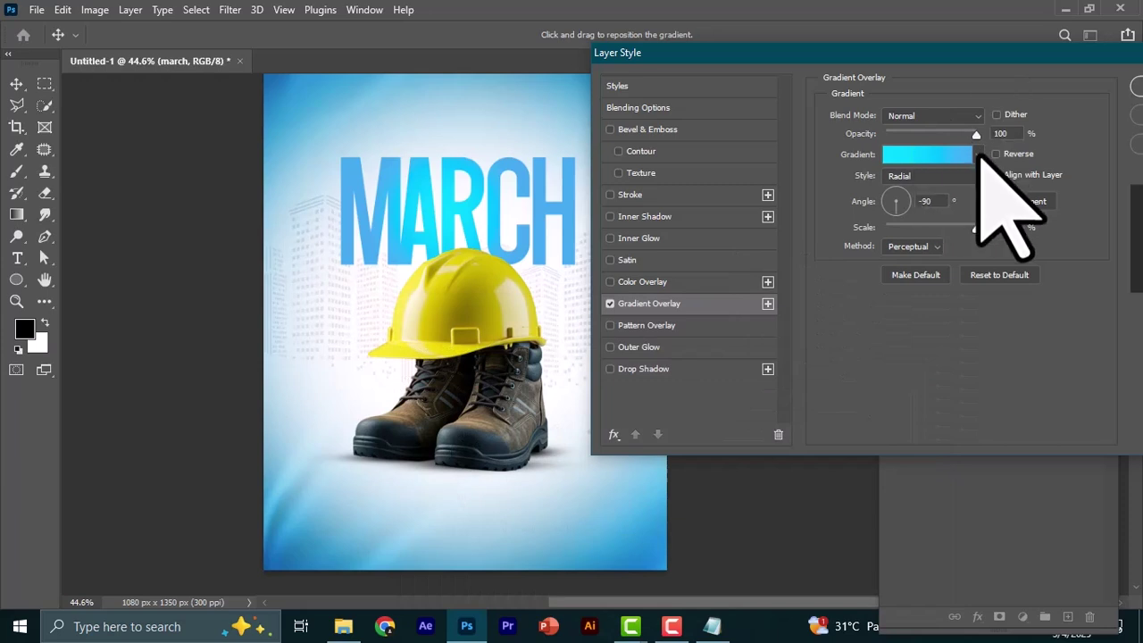
{"action": "left_click", "coordinate": [969, 155]}
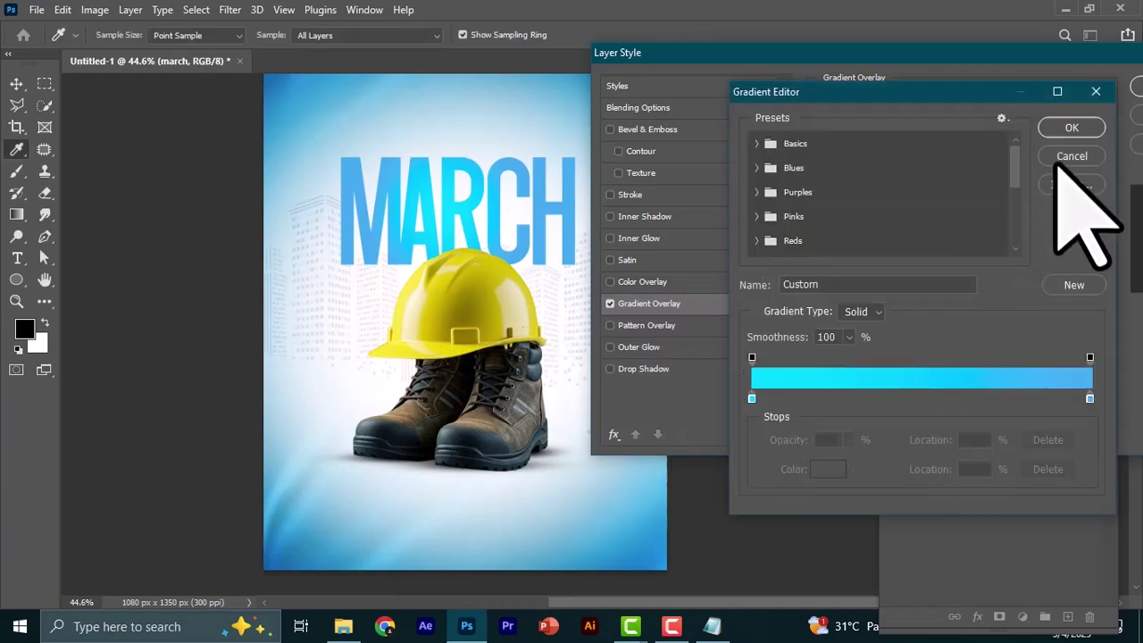
{"action": "left_click", "coordinate": [1071, 128]}
{"action": "left_click_drag", "start_coordinate": [1082, 55], "coordinate": [918, 90]}
{"action": "left_click", "coordinate": [991, 122]}
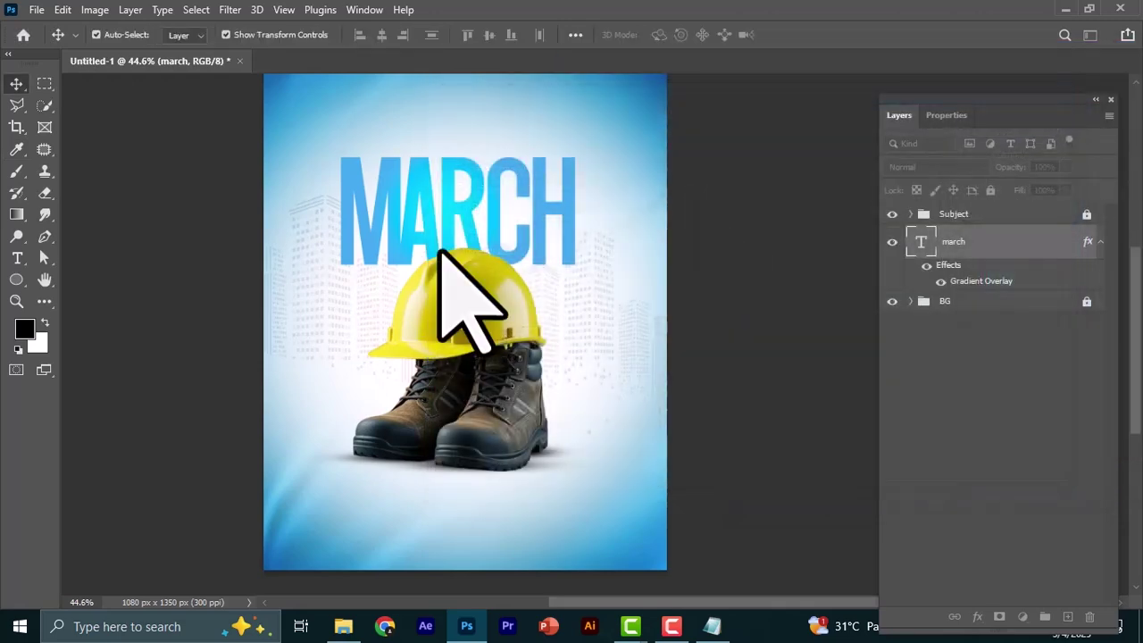
Step: Skew the march text vertically by about -7.5° and move it lower, centred horizontally on the canvas behind the hard hat
{"action": "scroll", "coordinate": [600, 282], "scroll_direction": "down", "scroll_amount": 3}
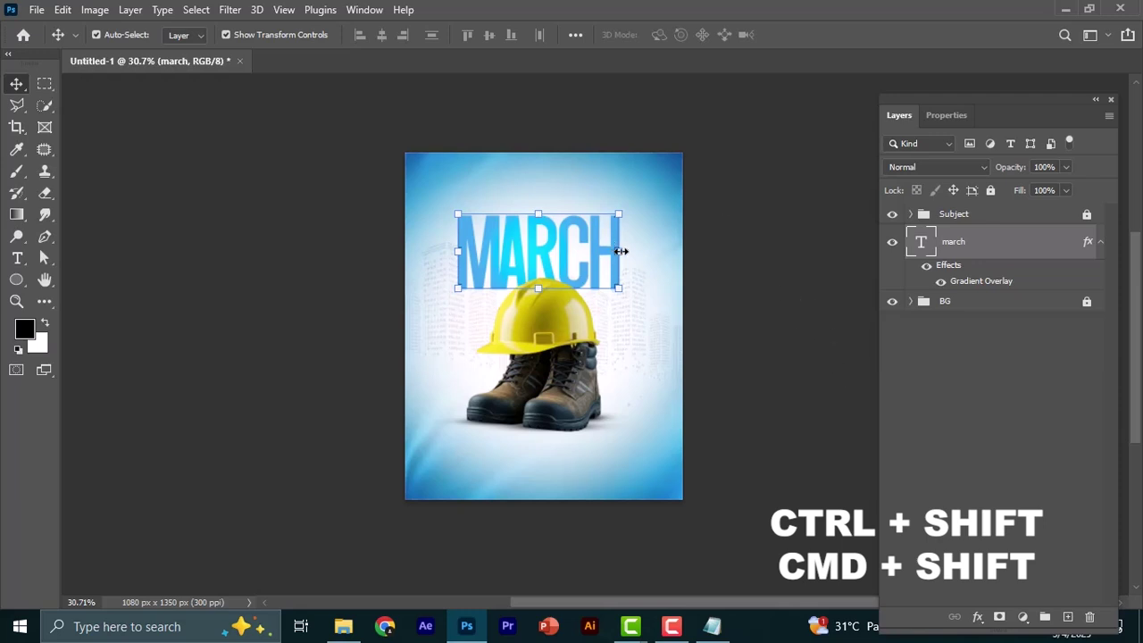
{"action": "key", "text": "ctrl"}
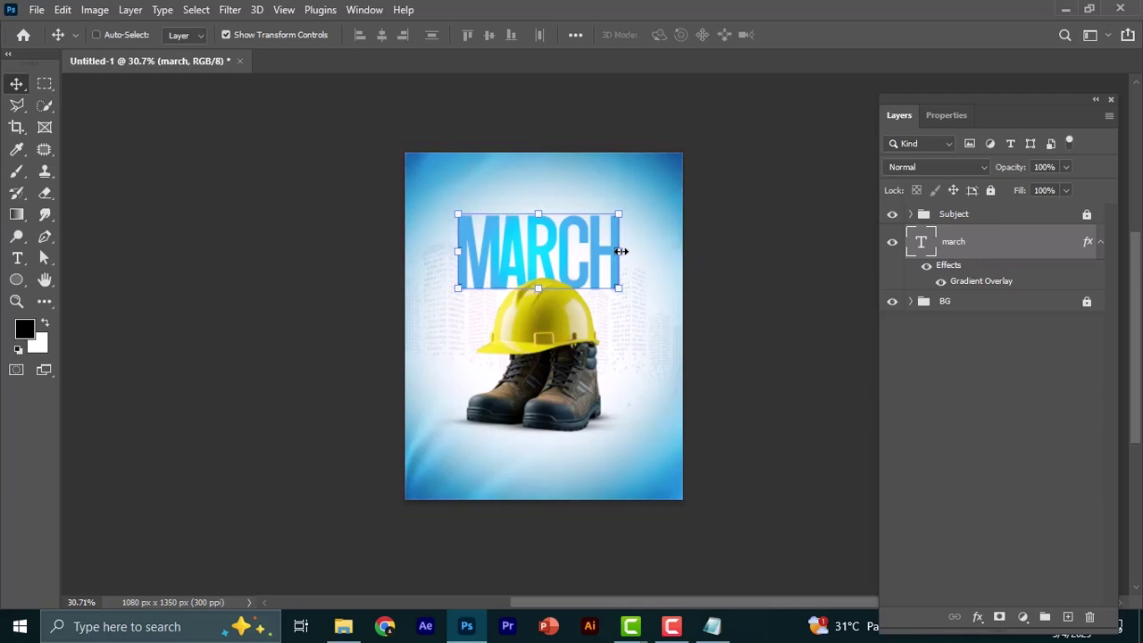
{"action": "left_click_drag", "start_coordinate": [620, 251], "coordinate": [617, 233]}
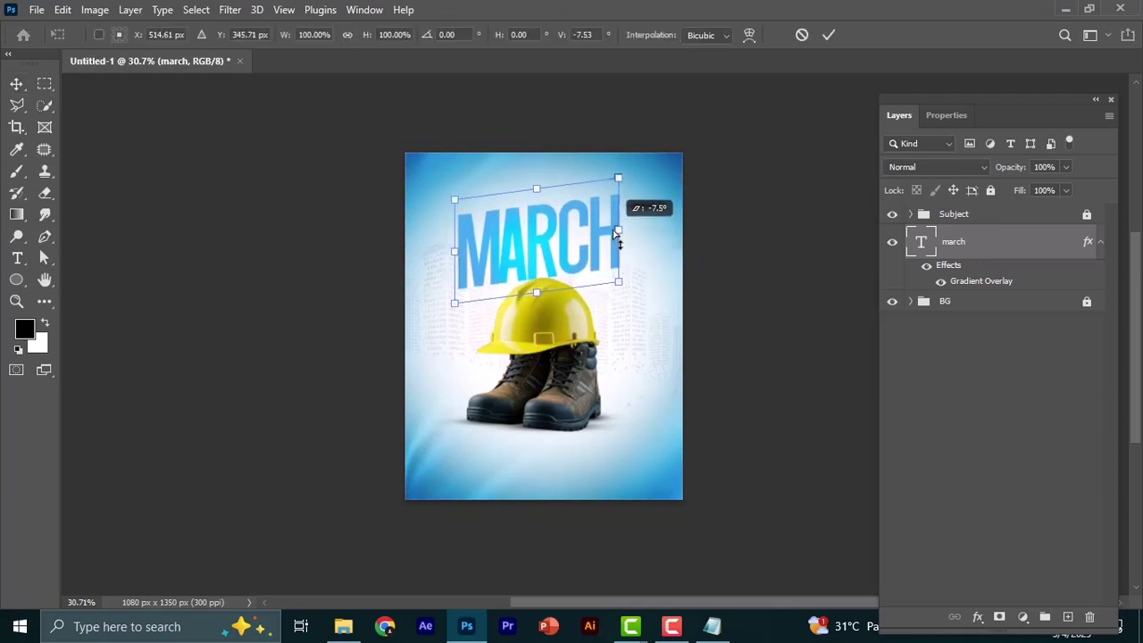
{"action": "left_click_drag", "start_coordinate": [545, 241], "coordinate": [549, 268]}
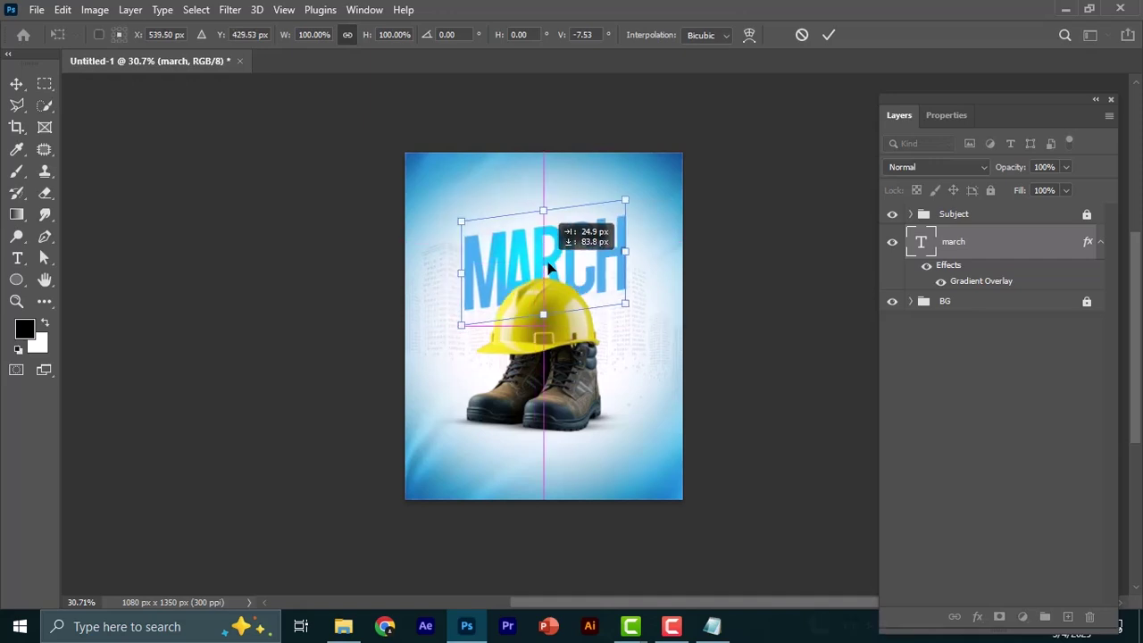
{"action": "left_click", "coordinate": [829, 34]}
Step: Shift the Subject group and the march text down together, and lock the Subject group again
{"action": "left_click", "coordinate": [982, 219]}
{"action": "left_click", "coordinate": [982, 235], "text": "shift"}
{"action": "key", "text": "shift+Down"}
{"action": "key", "text": "shift+Down"}
{"action": "key", "text": "shift+Down"}
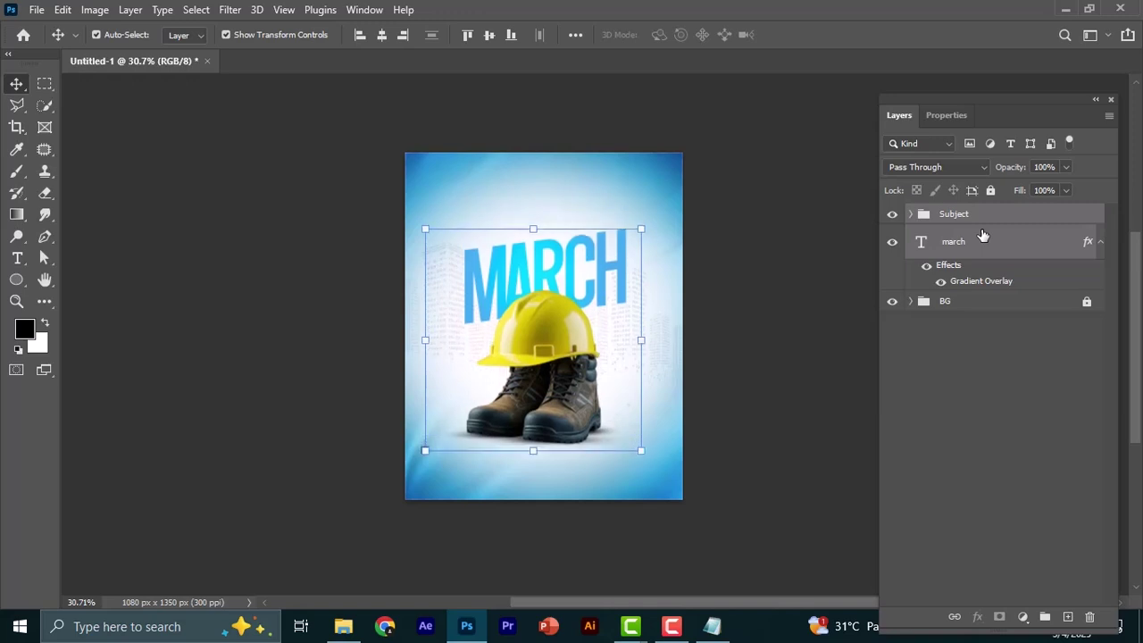
{"action": "left_click", "coordinate": [993, 215]}
{"action": "left_click", "coordinate": [990, 191]}
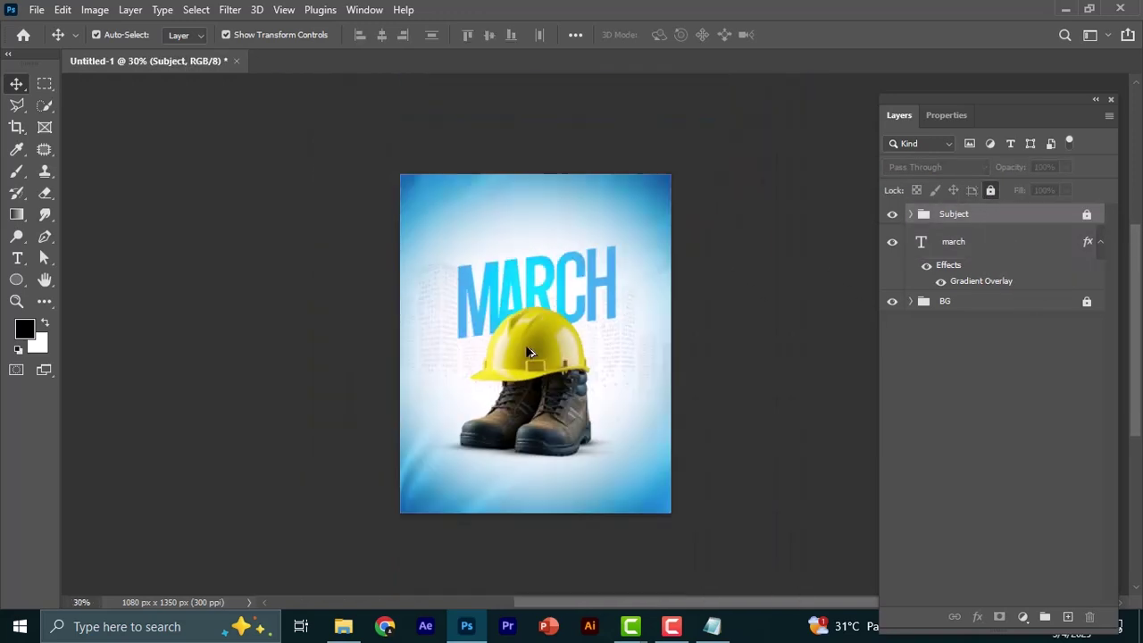
Step: Add the text "welcome to" in Singo Sans above MARCH, enlarge it to about 20 pt and slant it to match
{"action": "scroll", "coordinate": [541, 280], "scroll_direction": "up", "scroll_amount": 1}
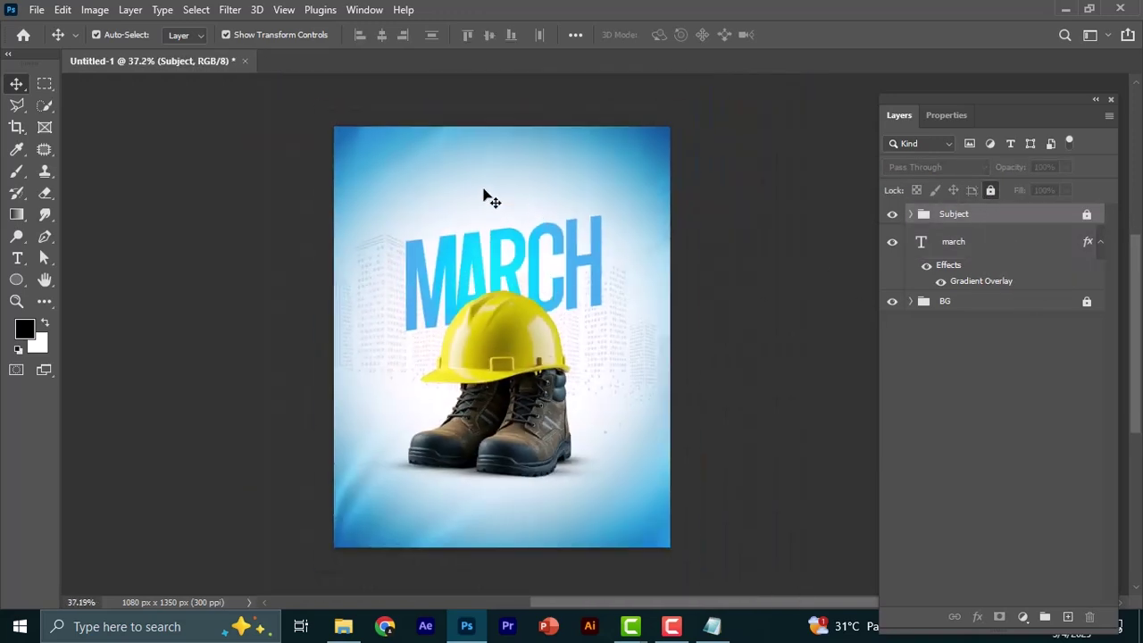
{"action": "key", "text": "t"}
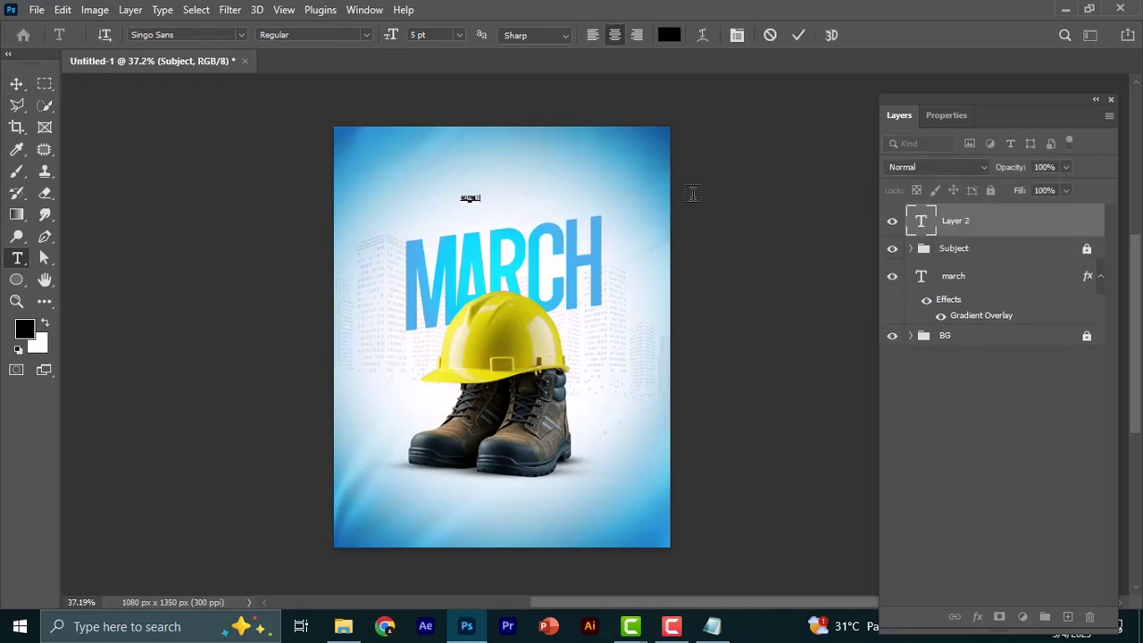
{"action": "key", "text": "ctrl+Return"}
{"action": "key", "text": "v"}
{"action": "key", "text": "ctrl+t"}
{"action": "left_click_drag", "start_coordinate": [481, 195], "coordinate": [541, 185]}
{"action": "left_click", "coordinate": [829, 35]}
Step: Set the tracking of the "welcome to" text to 120 and move the text closer to MARCH
{"action": "left_click", "coordinate": [945, 115]}
{"action": "left_click", "coordinate": [1009, 280]}
{"action": "type", "text": "120"}
{"action": "key", "text": "Return"}
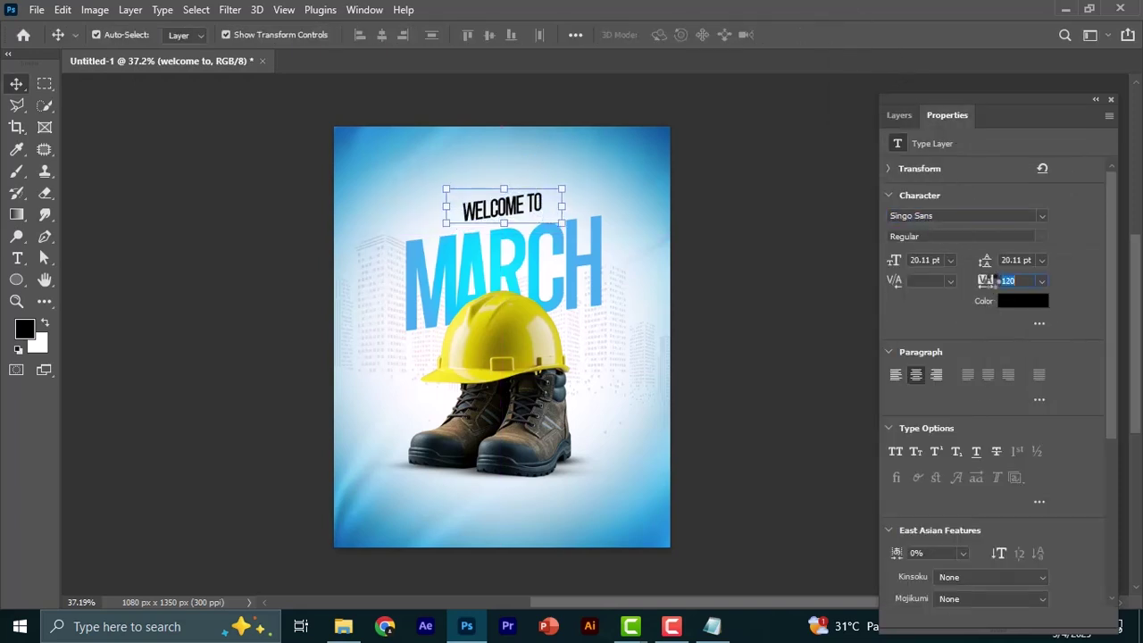
{"action": "scroll", "coordinate": [492, 204], "scroll_direction": "up", "scroll_amount": 2}
{"action": "left_click_drag", "start_coordinate": [493, 205], "coordinate": [497, 221]}
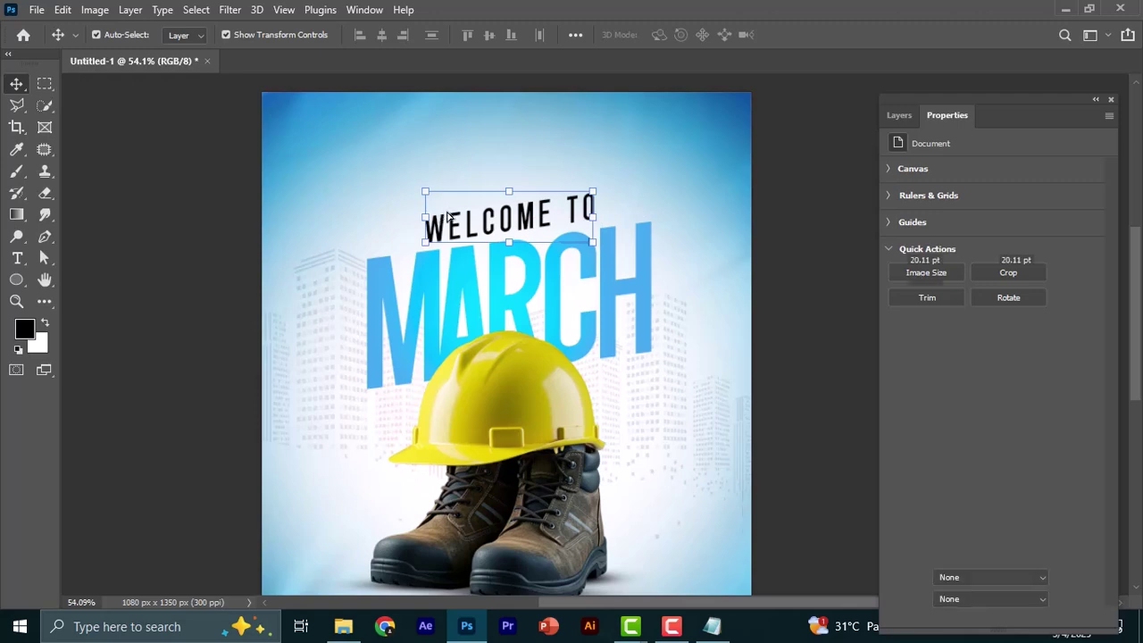
Step: Centre the "welcome to" text horizontally on the whole canvas and clear the selection
{"action": "scroll", "coordinate": [451, 217], "scroll_direction": "down", "scroll_amount": 3}
{"action": "key", "text": "ctrl+a"}
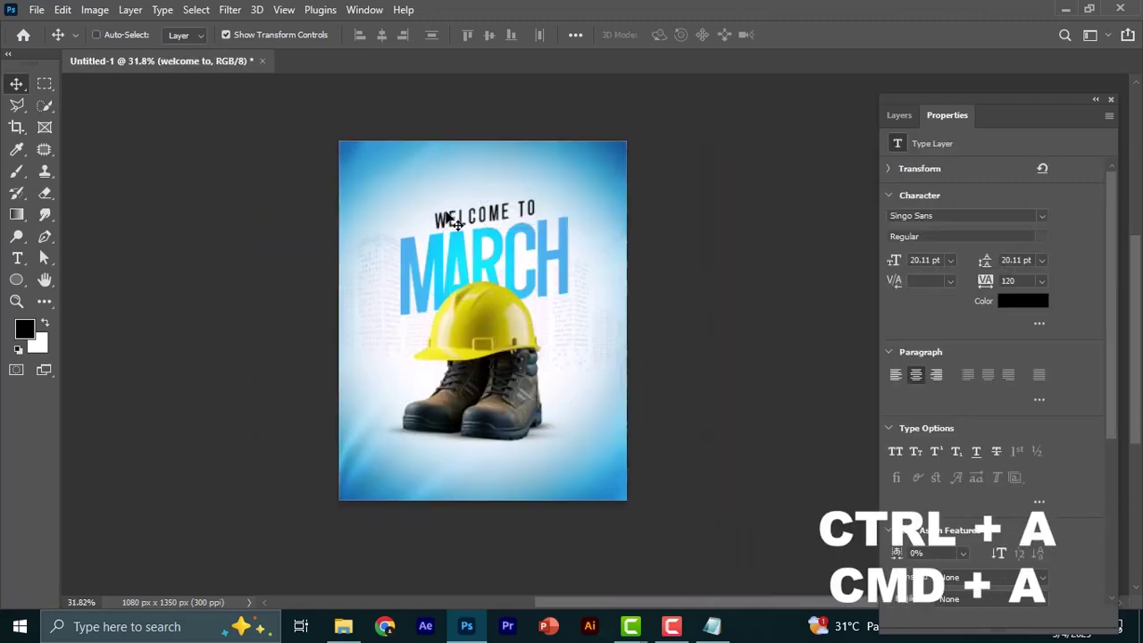
{"action": "key", "text": "ctrl+a"}
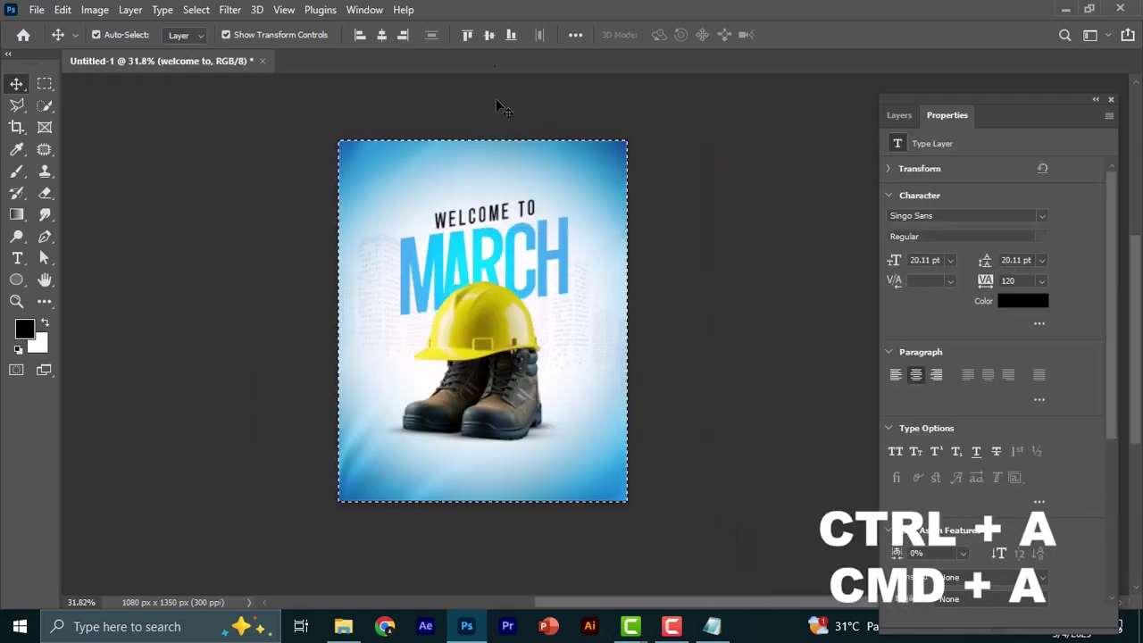
{"action": "left_click", "coordinate": [382, 35]}
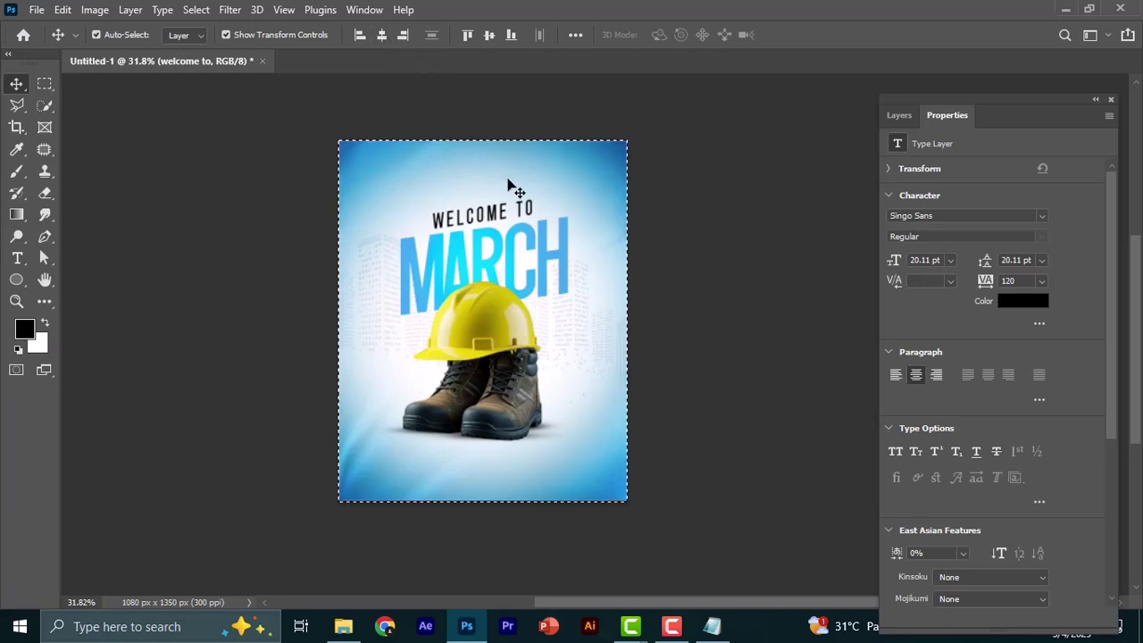
{"action": "key", "text": "ctrl+d"}
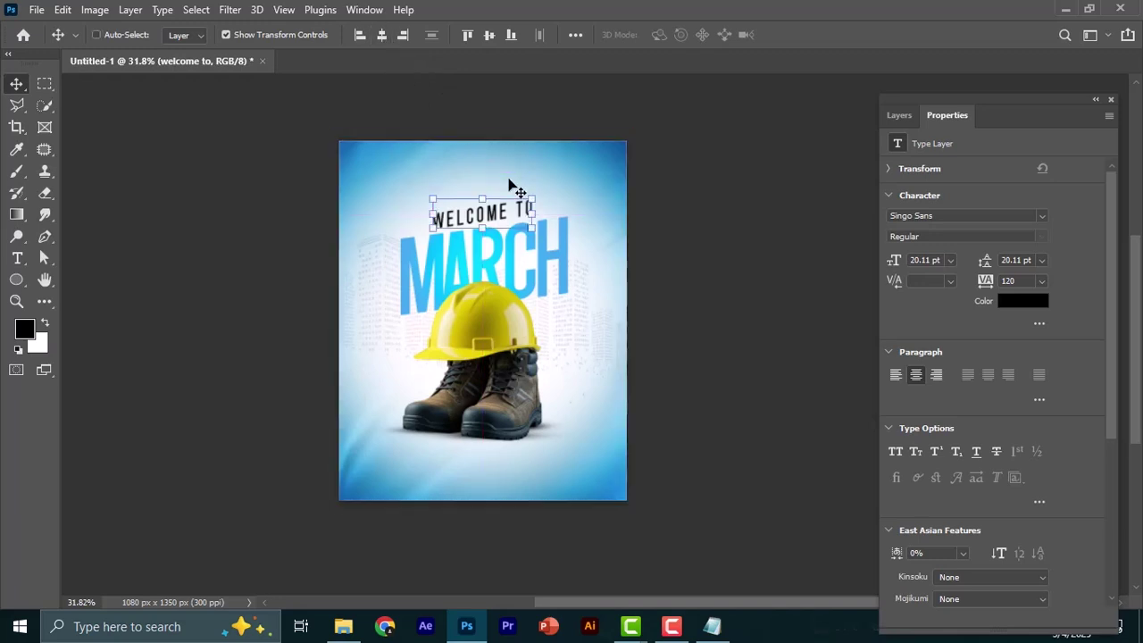
Step: Recolour the "welcome to" text to the blue 38b1f4 sampled from the MARCH lettering
{"action": "scroll", "coordinate": [514, 250], "scroll_direction": "up", "scroll_amount": 3}
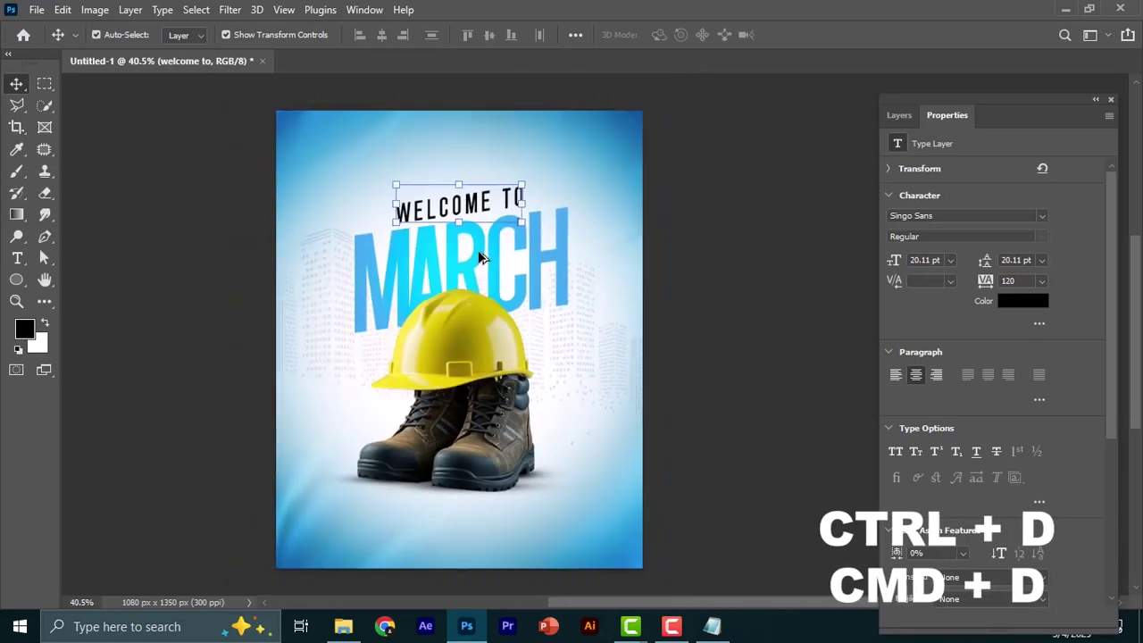
{"action": "scroll", "coordinate": [478, 250], "scroll_direction": "up", "scroll_amount": 1}
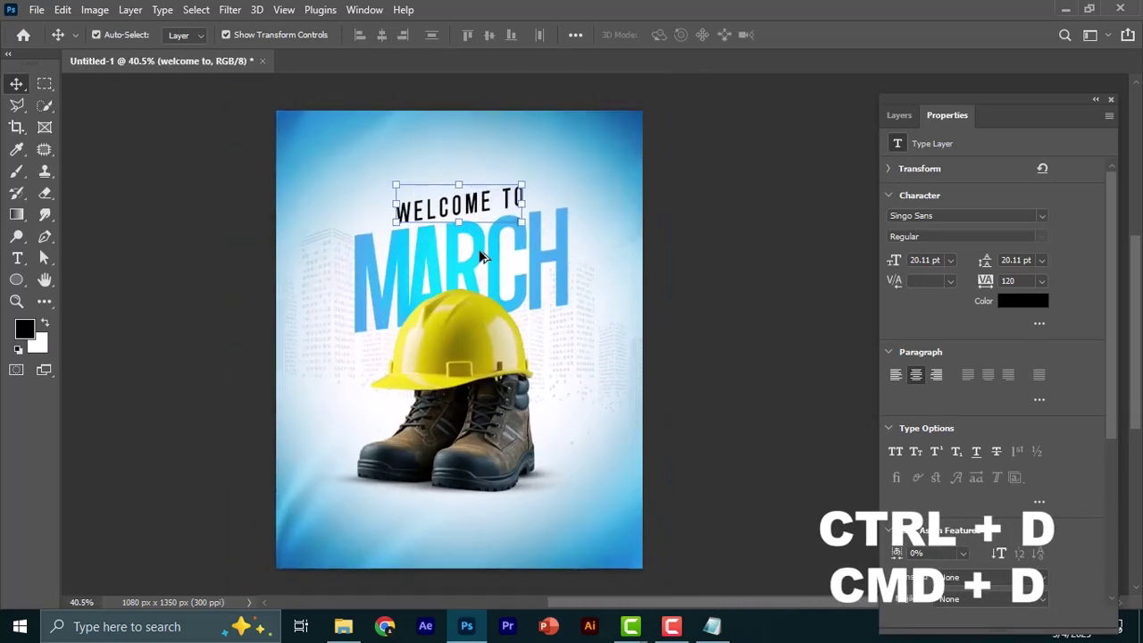
{"action": "left_click", "coordinate": [1018, 301]}
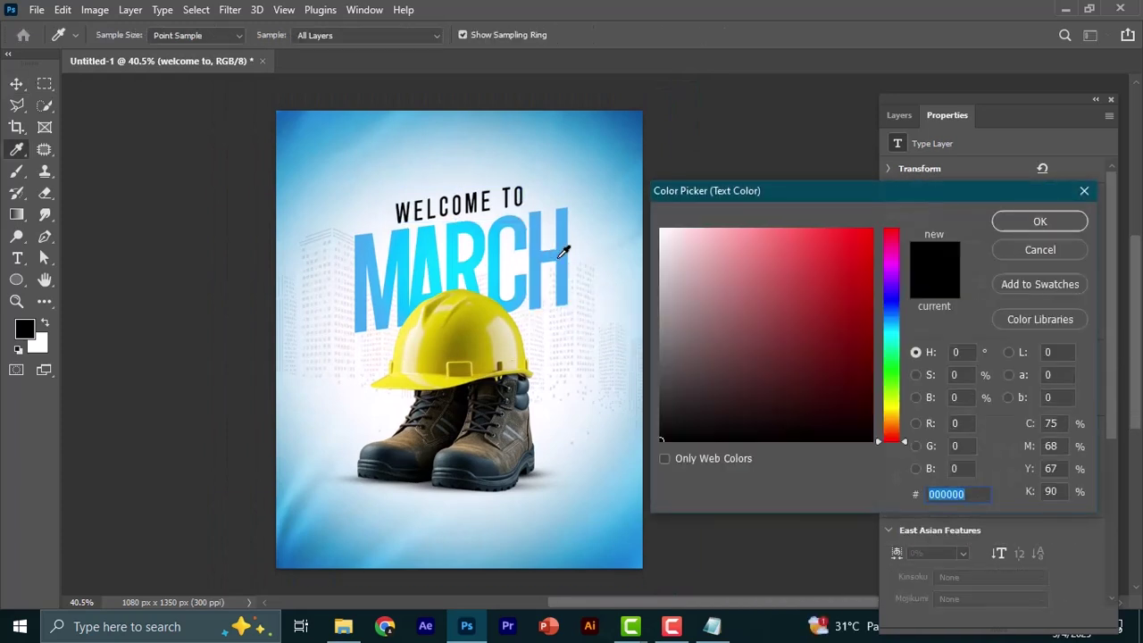
{"action": "left_click", "coordinate": [564, 253]}
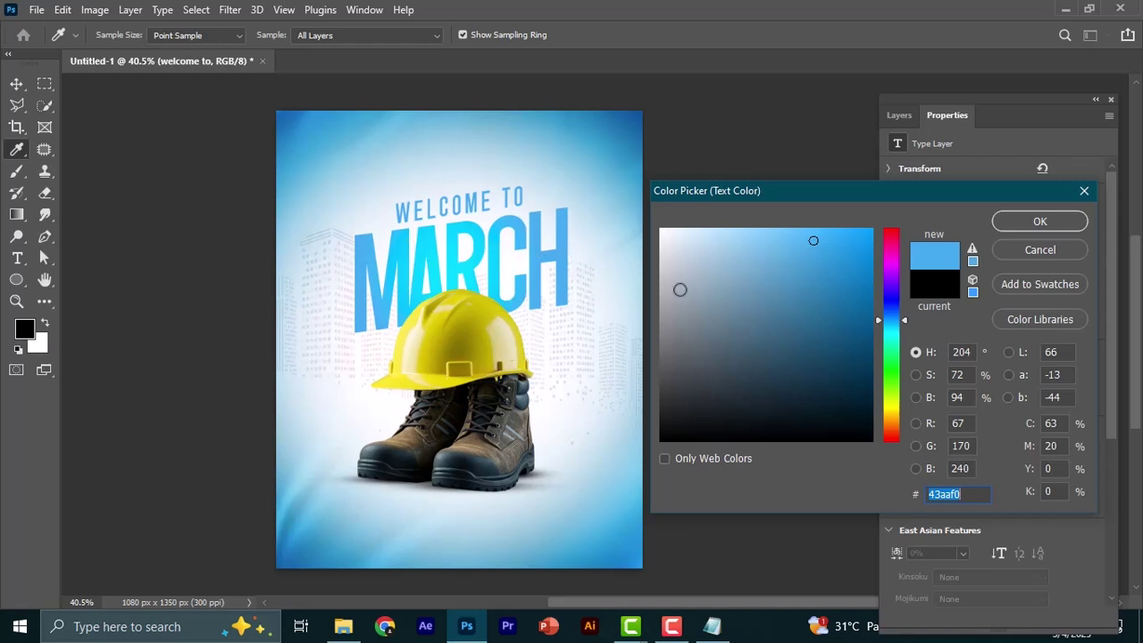
{"action": "left_click", "coordinate": [829, 318]}
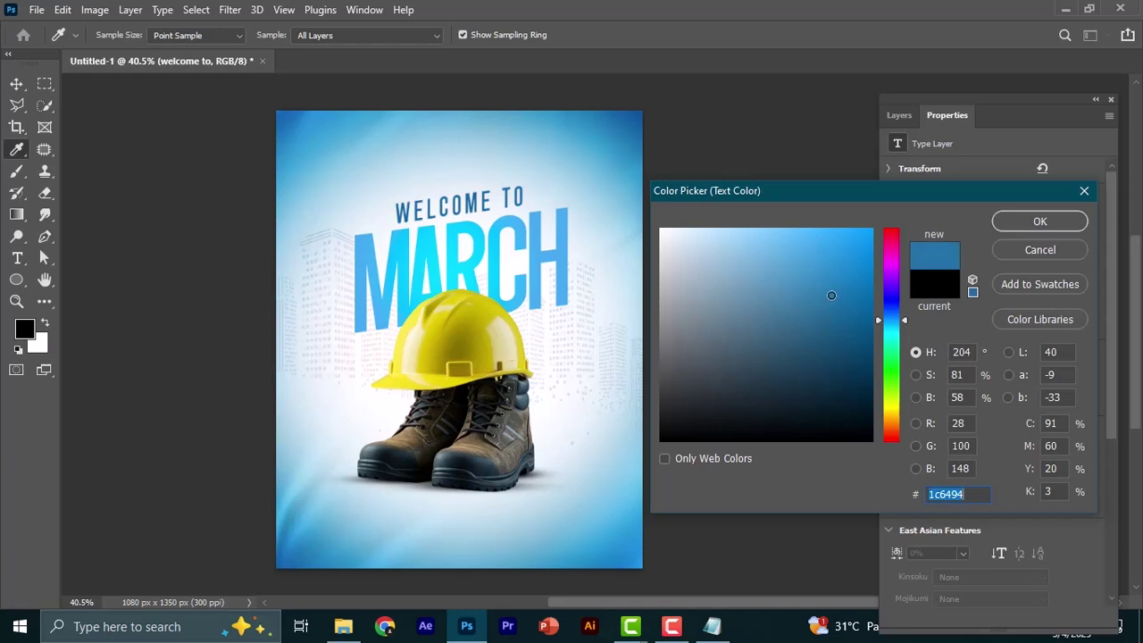
{"action": "left_click", "coordinate": [852, 254]}
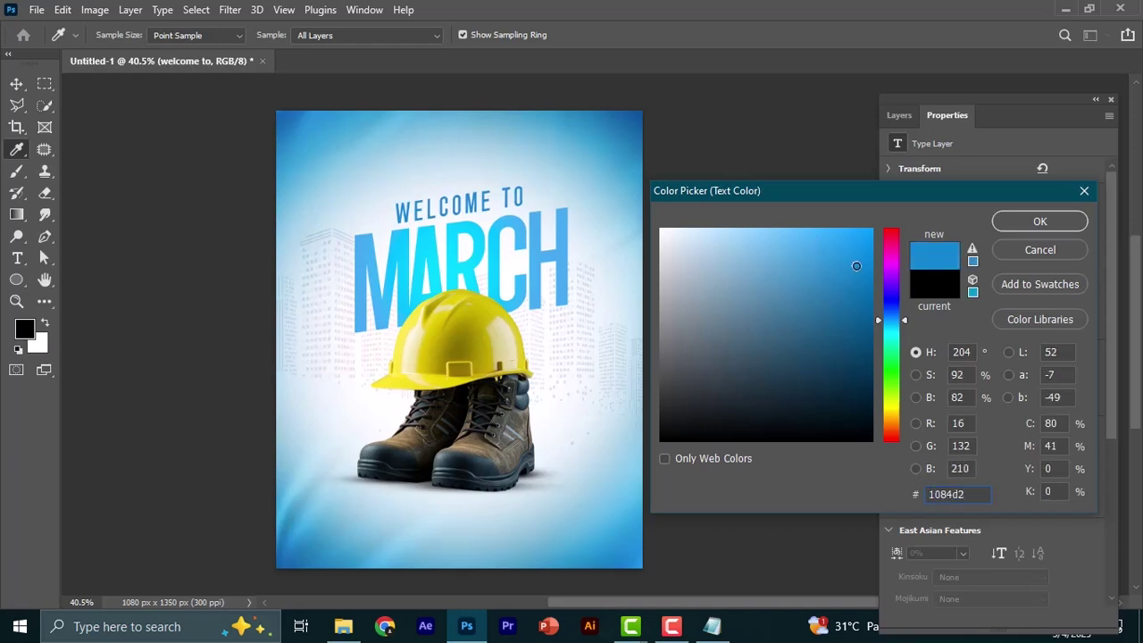
{"action": "left_click", "coordinate": [525, 236]}
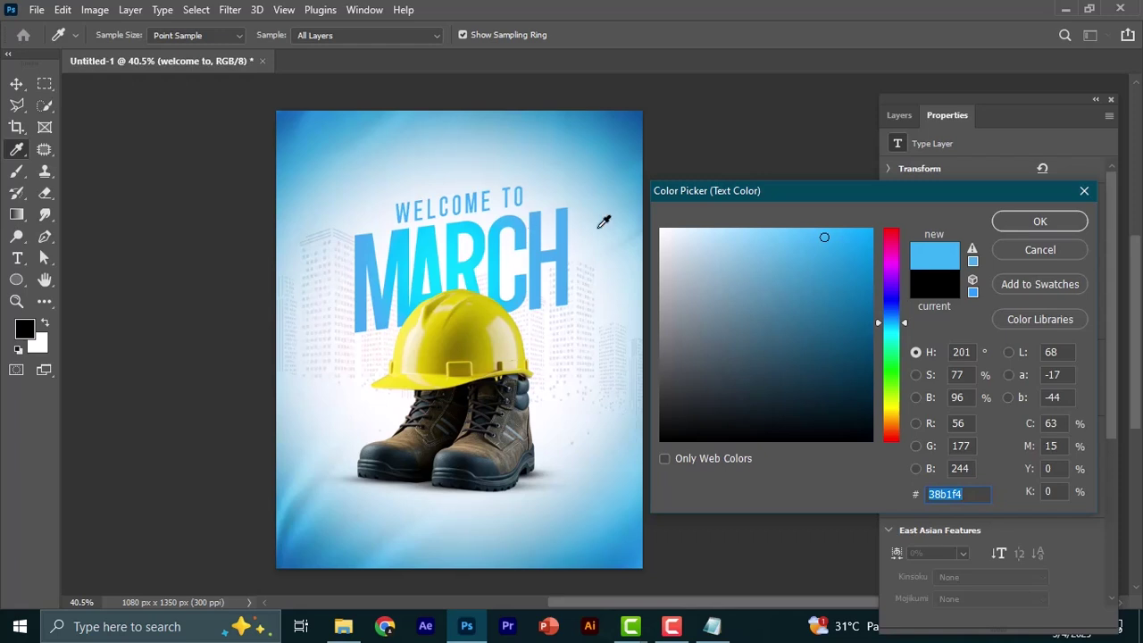
{"action": "left_click", "coordinate": [1041, 222]}
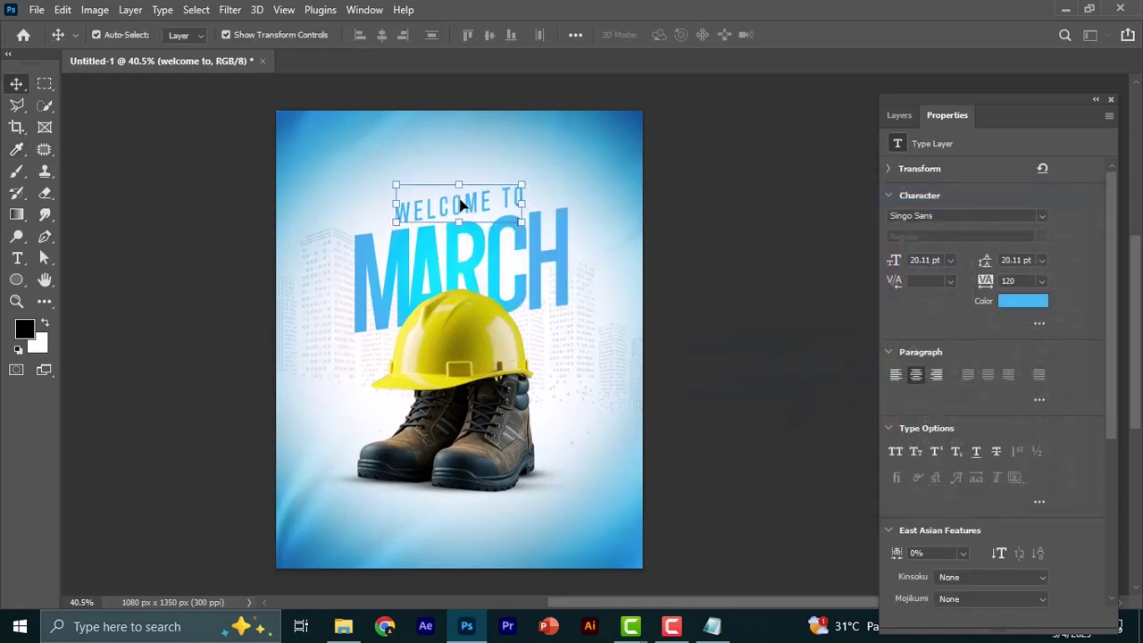
Step: Skew the "welcome to" text vertically by a further -0.47° and keep it centred above MARCH
{"action": "scroll", "coordinate": [462, 205], "scroll_direction": "up", "scroll_amount": 2}
{"action": "key", "text": "ctrl"}
{"action": "left_click_drag", "start_coordinate": [555, 209], "coordinate": [552, 211]}
{"action": "left_click_drag", "start_coordinate": [469, 215], "coordinate": [461, 214]}
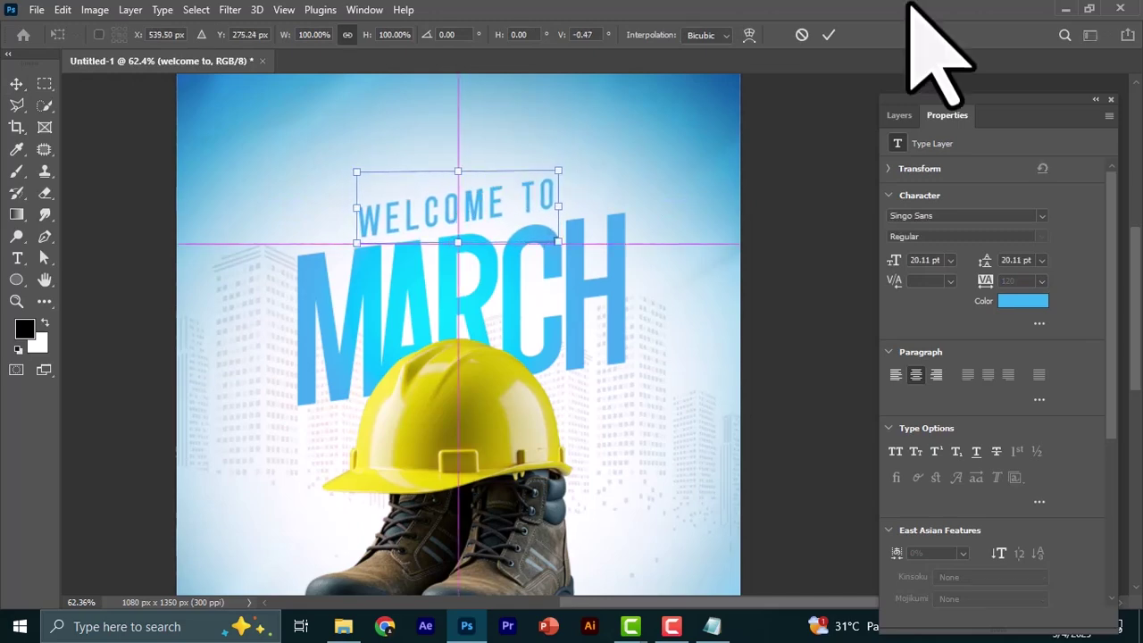
{"action": "left_click", "coordinate": [828, 35]}
Step: Place Lens flare.png in the flyer and move it to the right side of the boots, at about X 320 px, Y 160 px
{"action": "scroll", "coordinate": [440, 234], "scroll_direction": "down", "scroll_amount": 2}
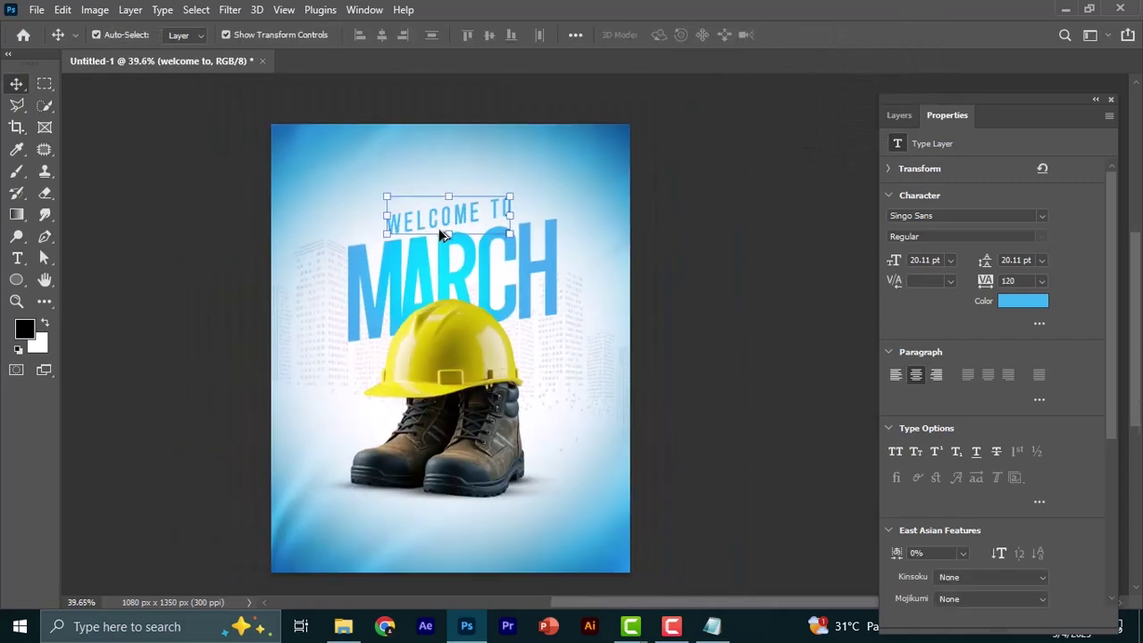
{"action": "scroll", "coordinate": [449, 400], "scroll_direction": "down", "scroll_amount": 1}
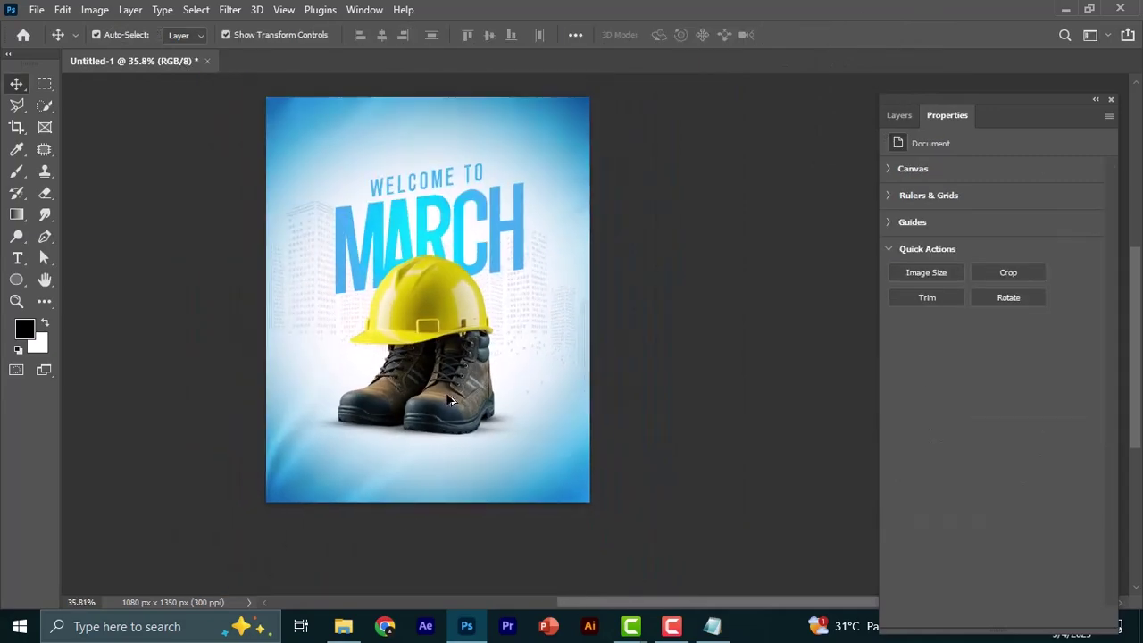
{"action": "left_click", "coordinate": [344, 625]}
{"action": "left_click_drag", "start_coordinate": [844, 151], "coordinate": [528, 345]}
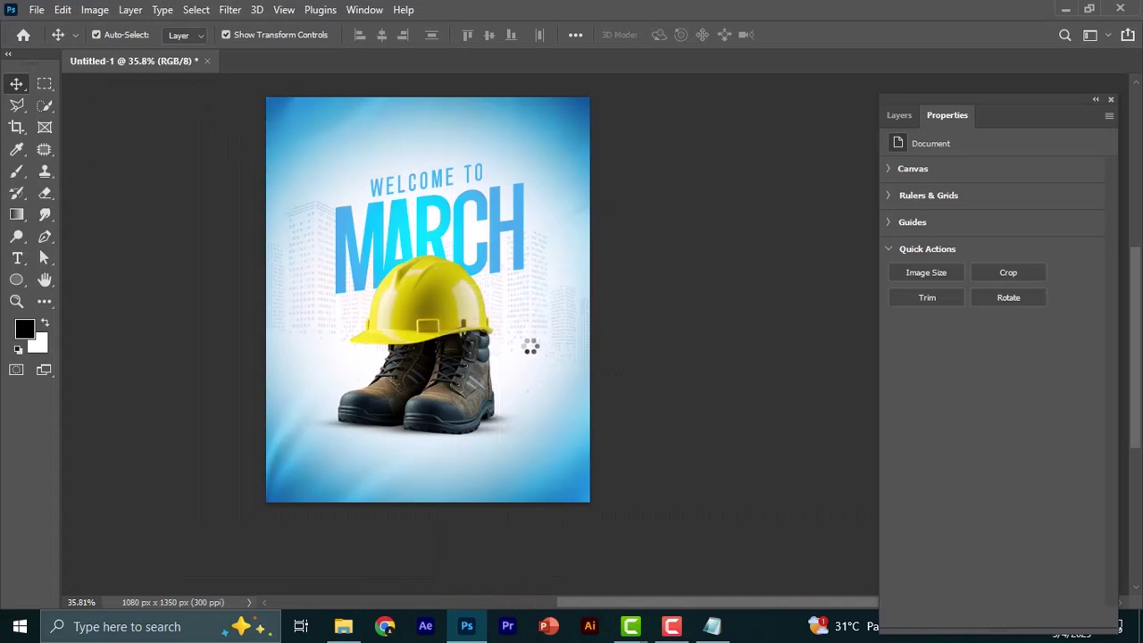
{"action": "left_click", "coordinate": [828, 34]}
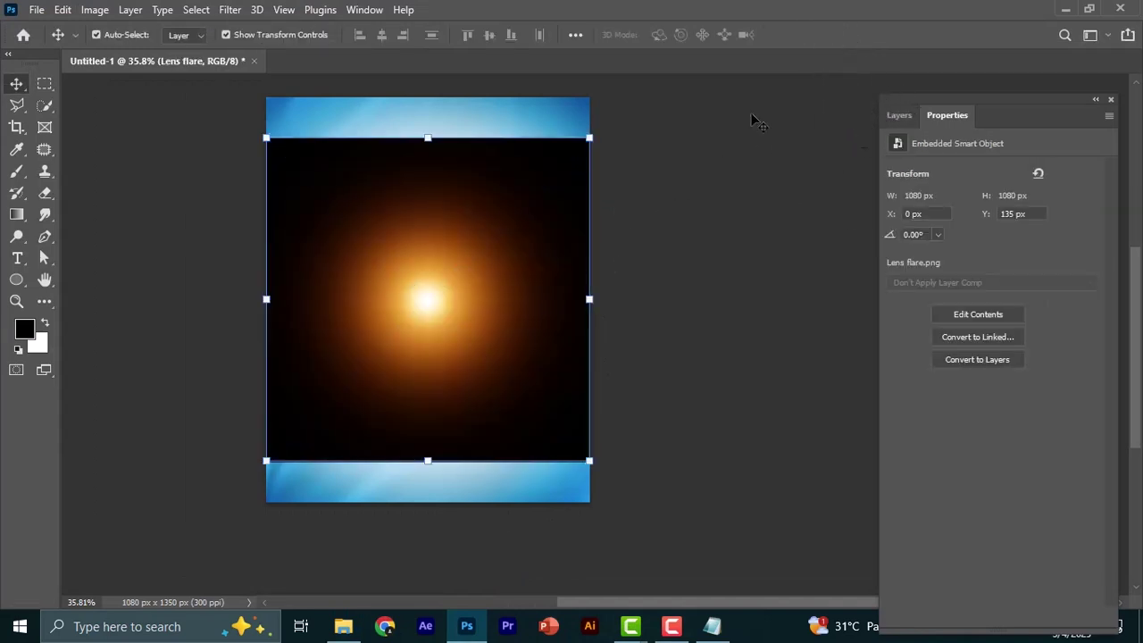
{"action": "left_click_drag", "start_coordinate": [428, 326], "coordinate": [524, 332]}
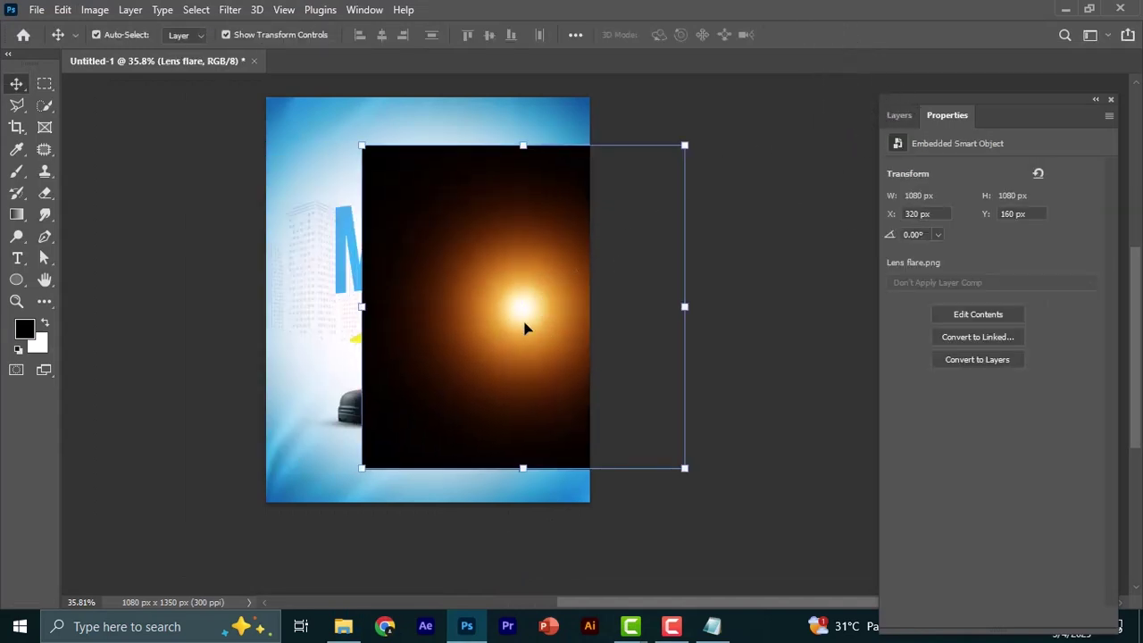
Step: Set the blending mode of the Lens flare layer to Screen
{"action": "left_click", "coordinate": [902, 115]}
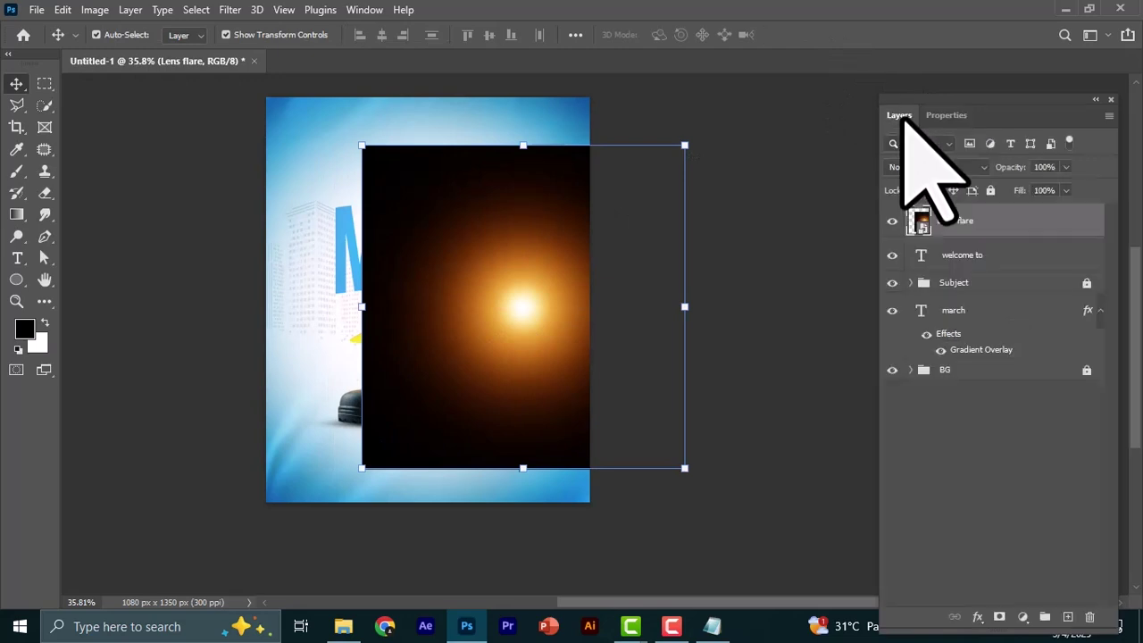
{"action": "left_click", "coordinate": [928, 168]}
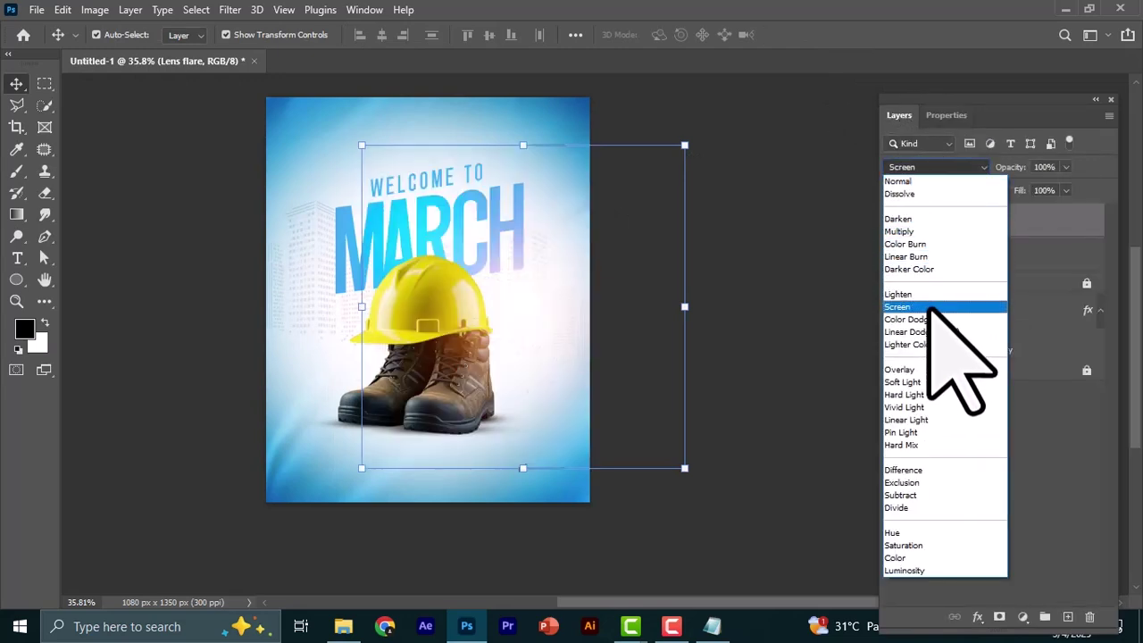
{"action": "left_click", "coordinate": [924, 301]}
{"action": "left_click", "coordinate": [716, 325]}
Step: Scale the lens flare up around its centre to 69.07% and move it slightly lower beside the boots
{"action": "left_click", "coordinate": [513, 320]}
{"action": "left_click_drag", "start_coordinate": [685, 306], "coordinate": [730, 306]}
{"action": "mouse_move", "coordinate": [547, 318]}
{"action": "left_mouse_down"}
{"action": "mouse_move", "coordinate": [548, 344]}
{"action": "mouse_move", "coordinate": [546, 335]}
{"action": "left_mouse_up"}
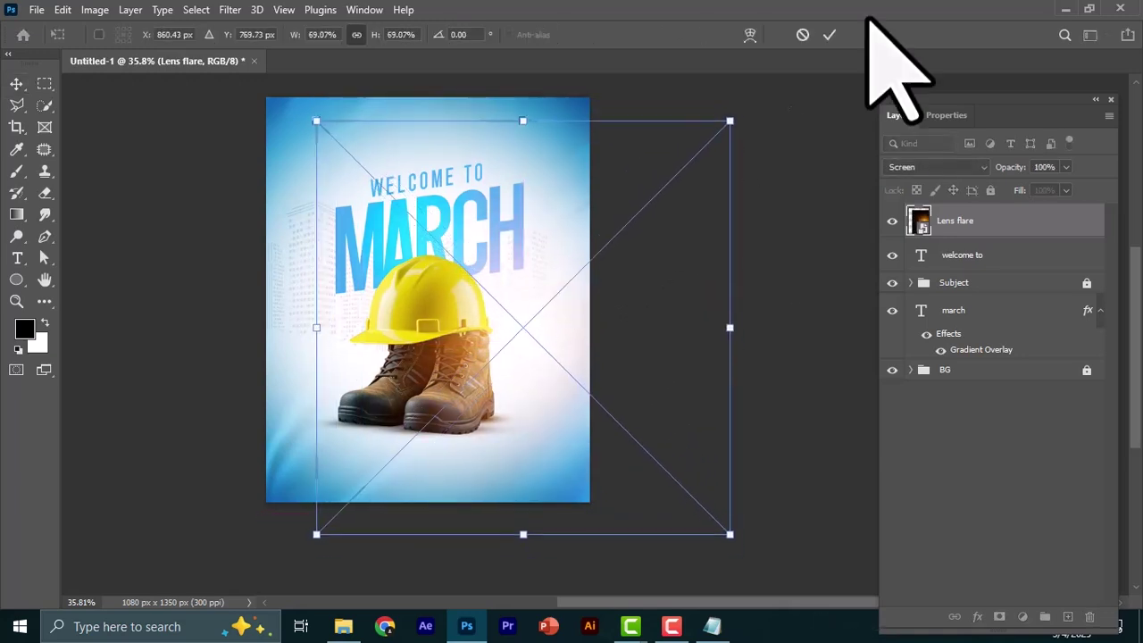
{"action": "left_click", "coordinate": [829, 34]}
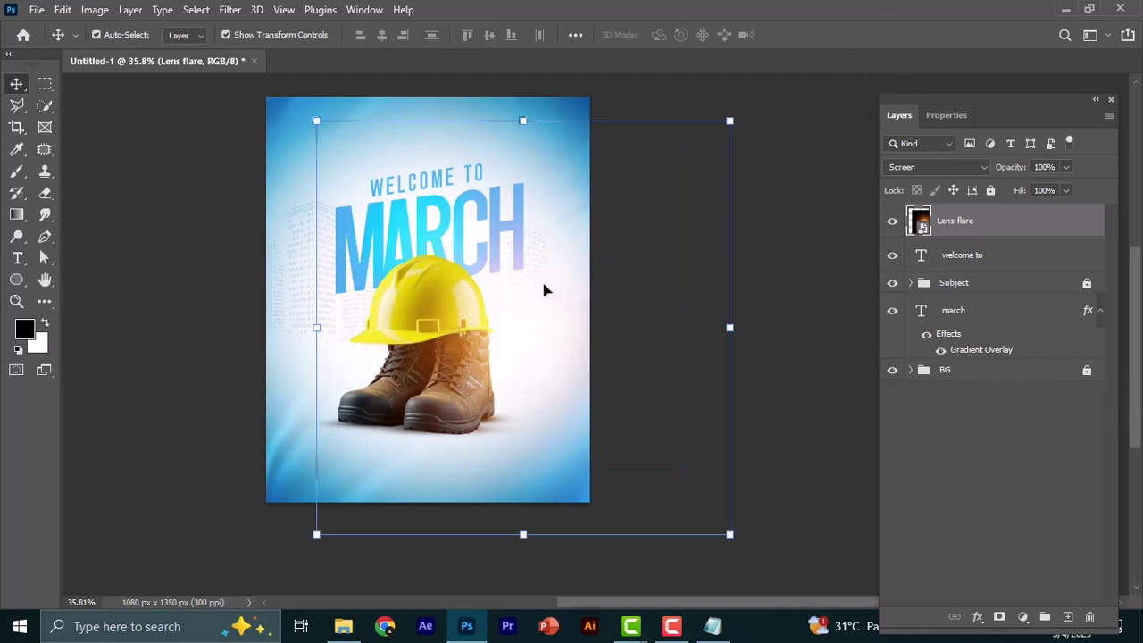
Step: Check the warm glow over the boots and lock the Lens flare layer
{"action": "scroll", "coordinate": [477, 326], "scroll_direction": "up", "scroll_amount": 3}
{"action": "scroll", "coordinate": [477, 326], "scroll_direction": "down", "scroll_amount": 2}
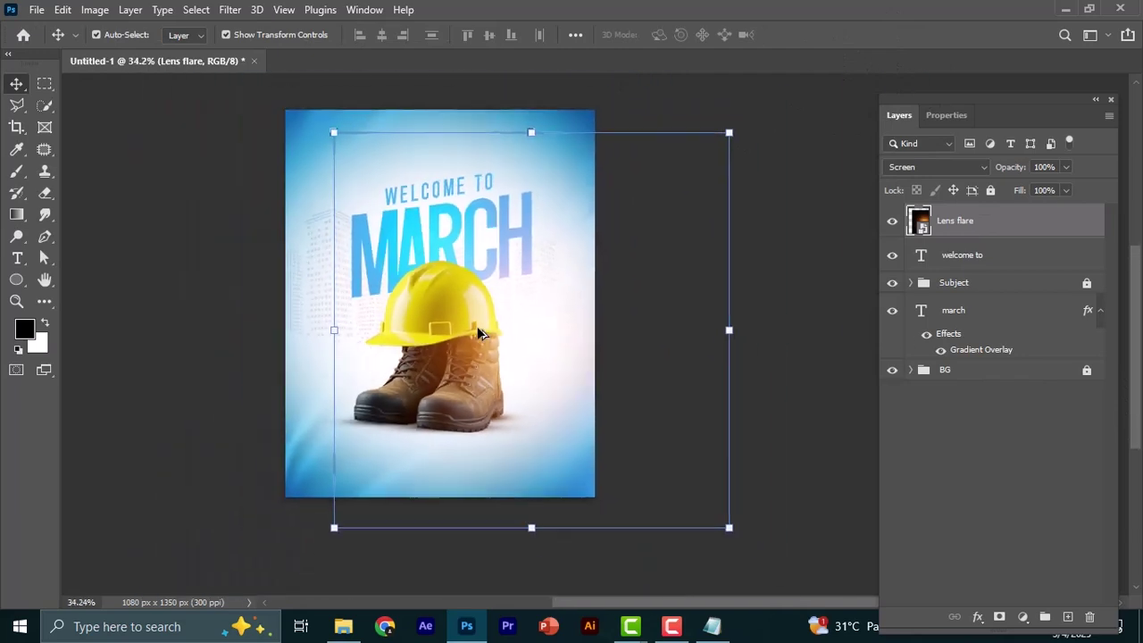
{"action": "scroll", "coordinate": [479, 326], "scroll_direction": "up", "scroll_amount": 2}
{"action": "scroll", "coordinate": [478, 327], "scroll_direction": "down", "scroll_amount": 3}
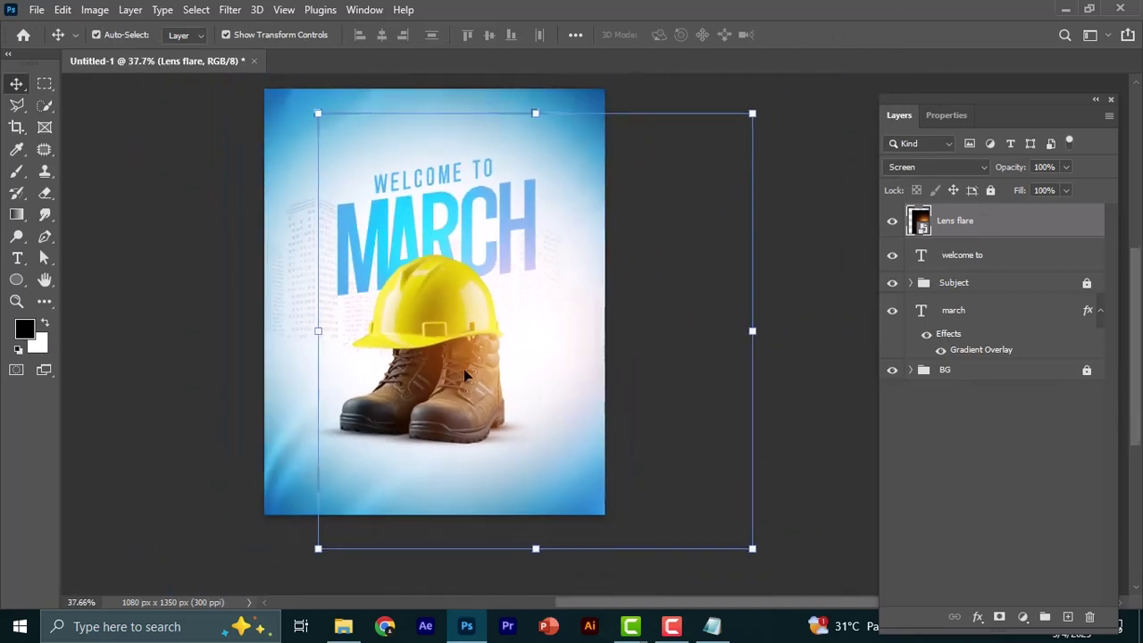
{"action": "left_click", "coordinate": [990, 190]}
{"action": "scroll", "coordinate": [479, 354], "scroll_direction": "up", "scroll_amount": 4}
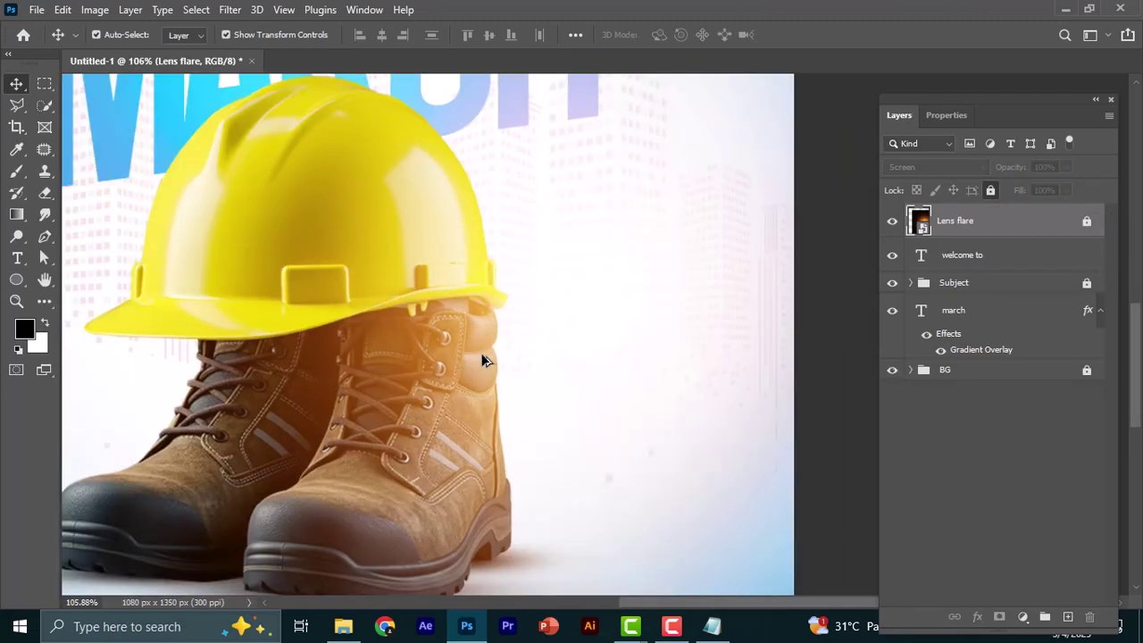
Step: Unlock the Lens flare layer, scale it down to 58.56%, shift it slightly toward the boots, and lock it again
{"action": "scroll", "coordinate": [483, 353], "scroll_direction": "down", "scroll_amount": 4}
{"action": "left_click", "coordinate": [1087, 220]}
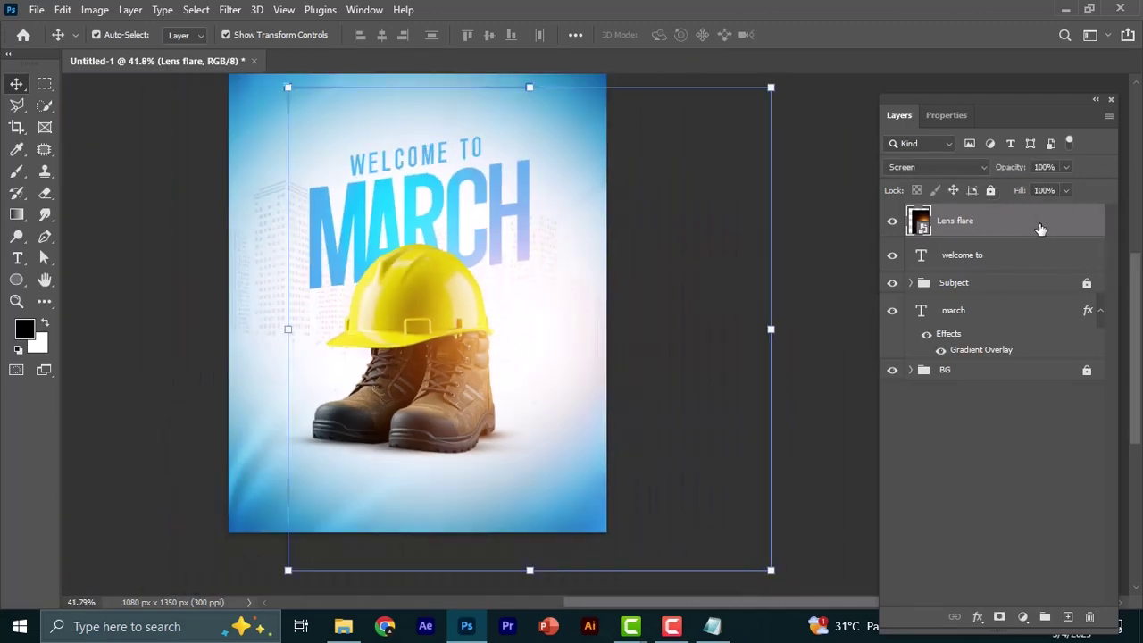
{"action": "left_click_drag", "start_coordinate": [771, 329], "coordinate": [734, 328]}
{"action": "mouse_move", "coordinate": [535, 309]}
{"action": "left_mouse_down"}
{"action": "mouse_move", "coordinate": [554, 306]}
{"action": "mouse_move", "coordinate": [544, 301]}
{"action": "left_mouse_up"}
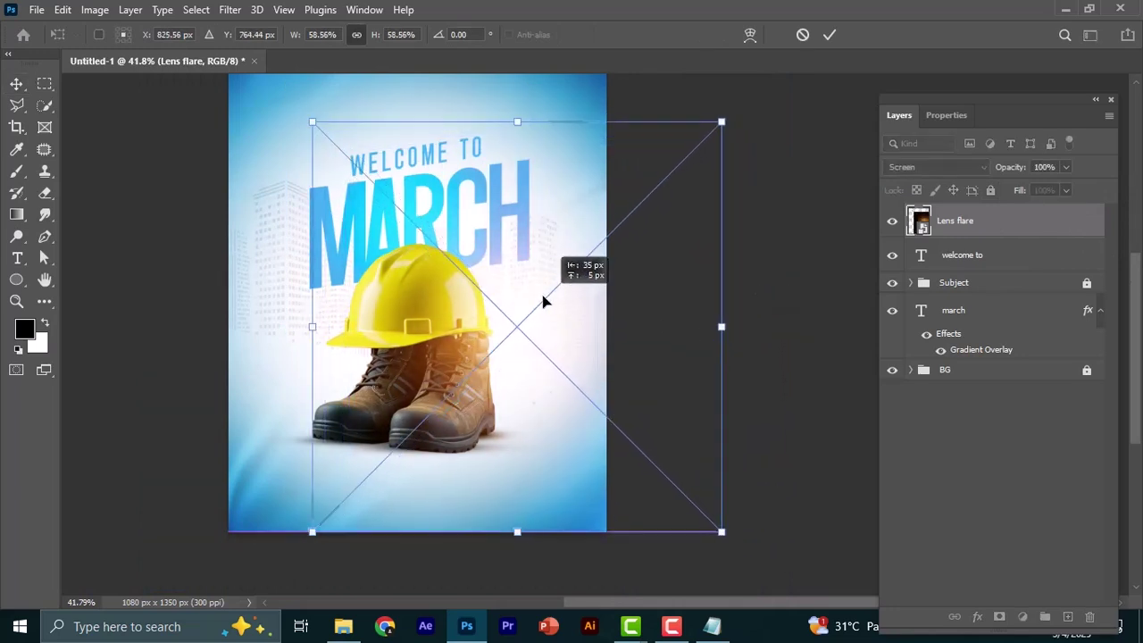
{"action": "left_click", "coordinate": [830, 35]}
{"action": "left_click", "coordinate": [990, 190]}
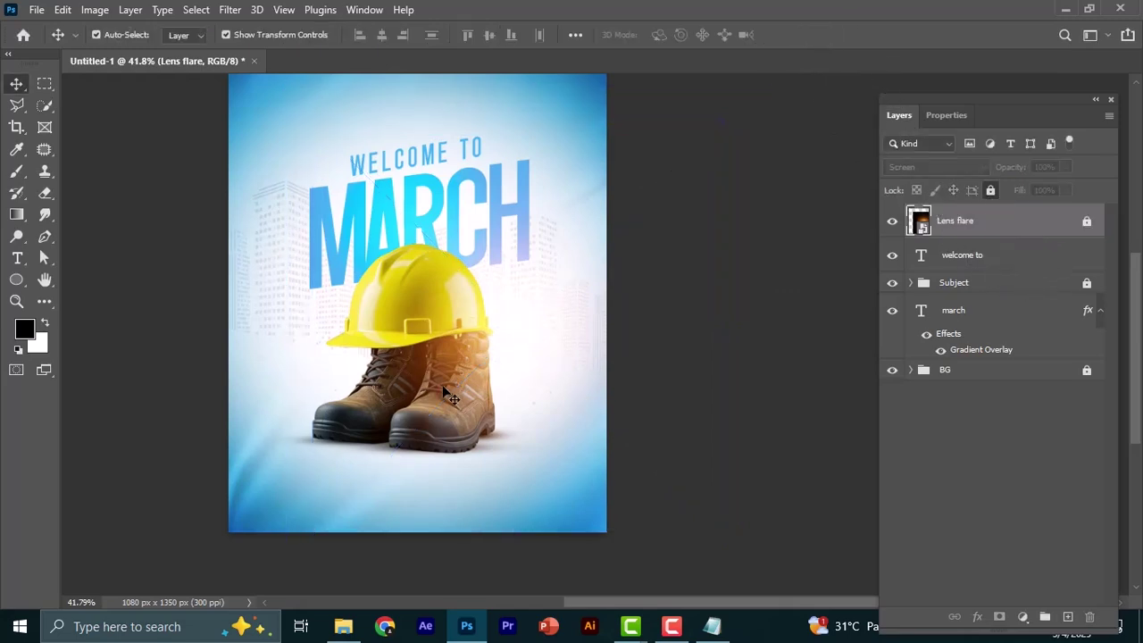
{"action": "scroll", "coordinate": [448, 370], "scroll_direction": "up", "scroll_amount": 3}
{"action": "scroll", "coordinate": [450, 370], "scroll_direction": "down", "scroll_amount": 5}
{"action": "scroll", "coordinate": [451, 368], "scroll_direction": "up", "scroll_amount": 4}
{"action": "scroll", "coordinate": [446, 308], "scroll_direction": "down", "scroll_amount": 3}
{"action": "scroll", "coordinate": [446, 310], "scroll_direction": "up", "scroll_amount": 2}
{"action": "scroll", "coordinate": [445, 310], "scroll_direction": "down", "scroll_amount": 1}
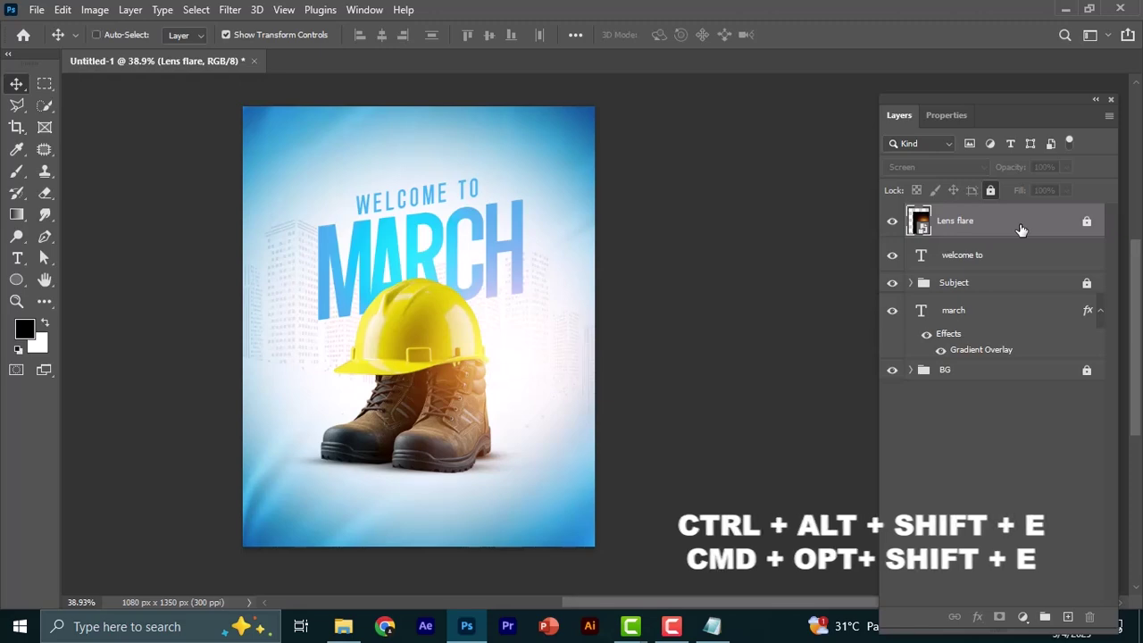
Step: Stamp all visible layers into a new layer at the top of the stack and convert it to a smart object
{"action": "key", "text": "ctrl+alt+shift+e"}
{"action": "right_click", "coordinate": [1021, 227]}
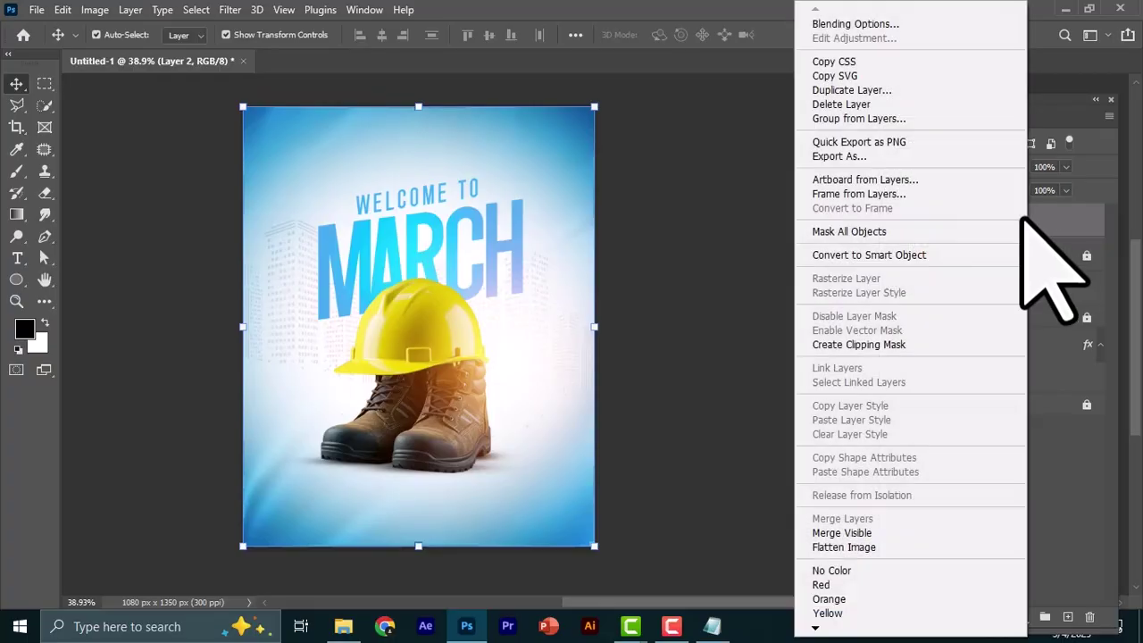
{"action": "left_click", "coordinate": [866, 255]}
Step: Apply the Camera Raw Filter to the stamped layer with Vignetting set to -13
{"action": "left_click", "coordinate": [230, 10]}
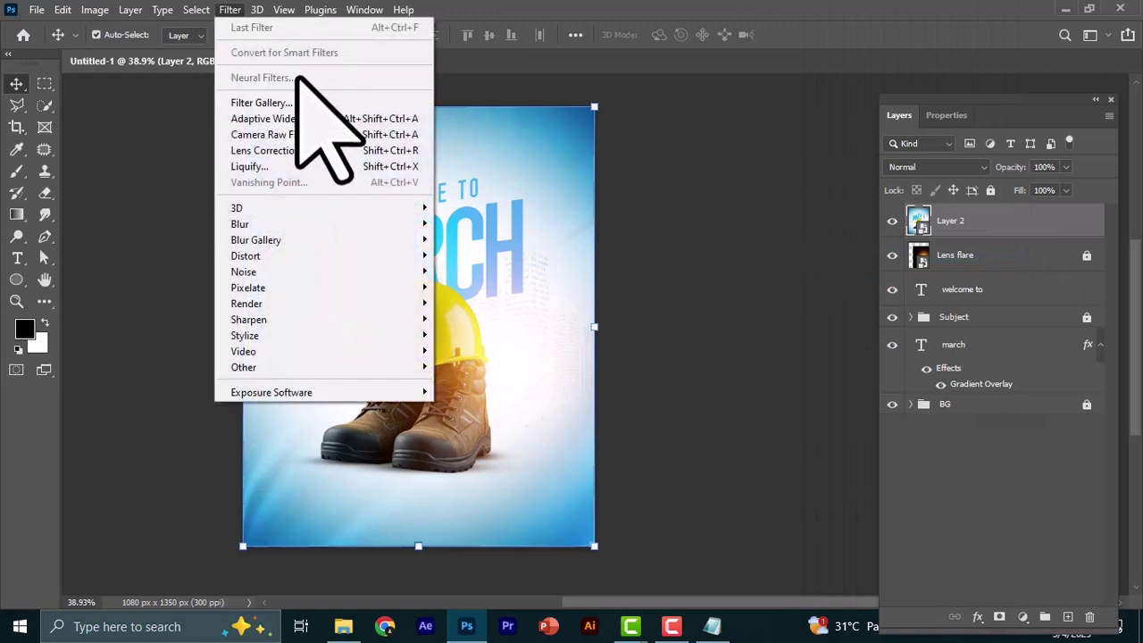
{"action": "left_click", "coordinate": [327, 138]}
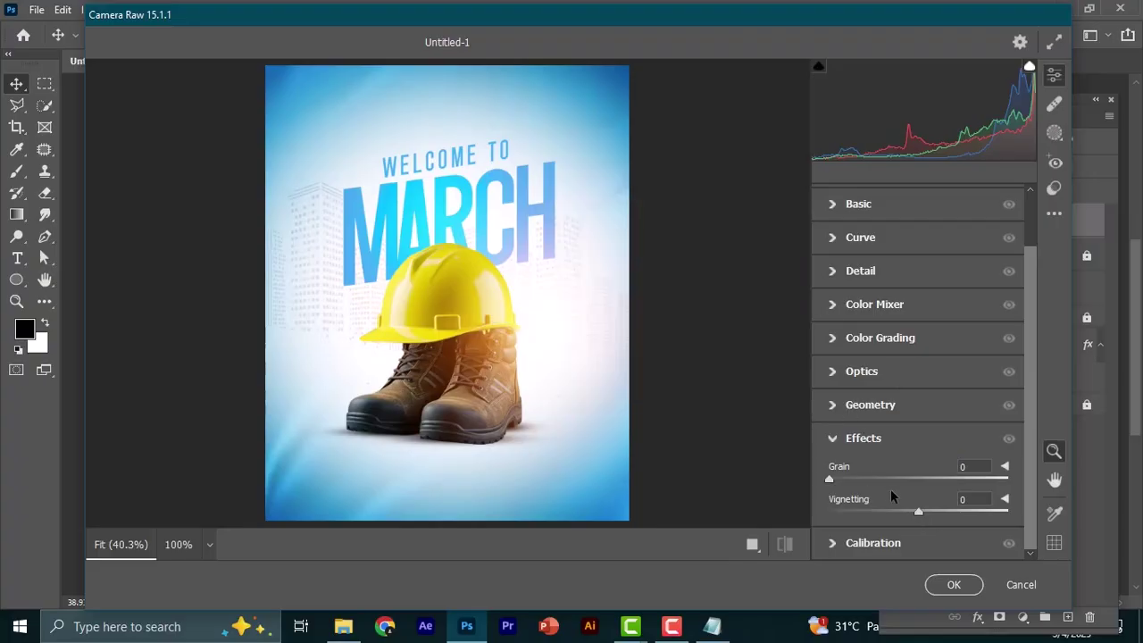
{"action": "left_click_drag", "start_coordinate": [919, 514], "coordinate": [905, 515]}
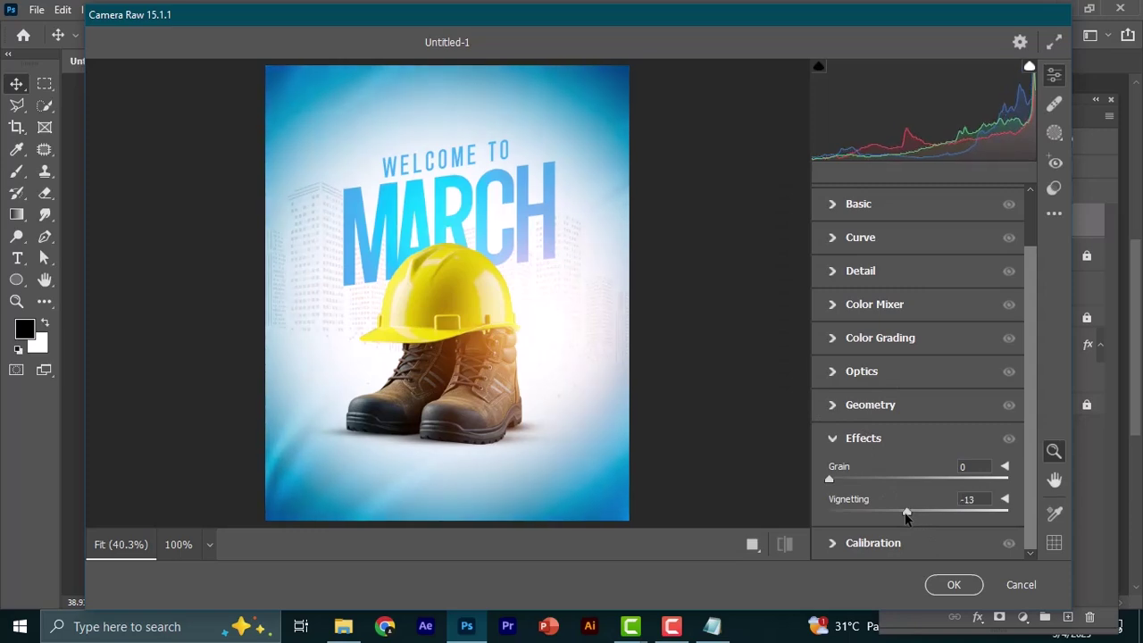
{"action": "left_click", "coordinate": [951, 585]}
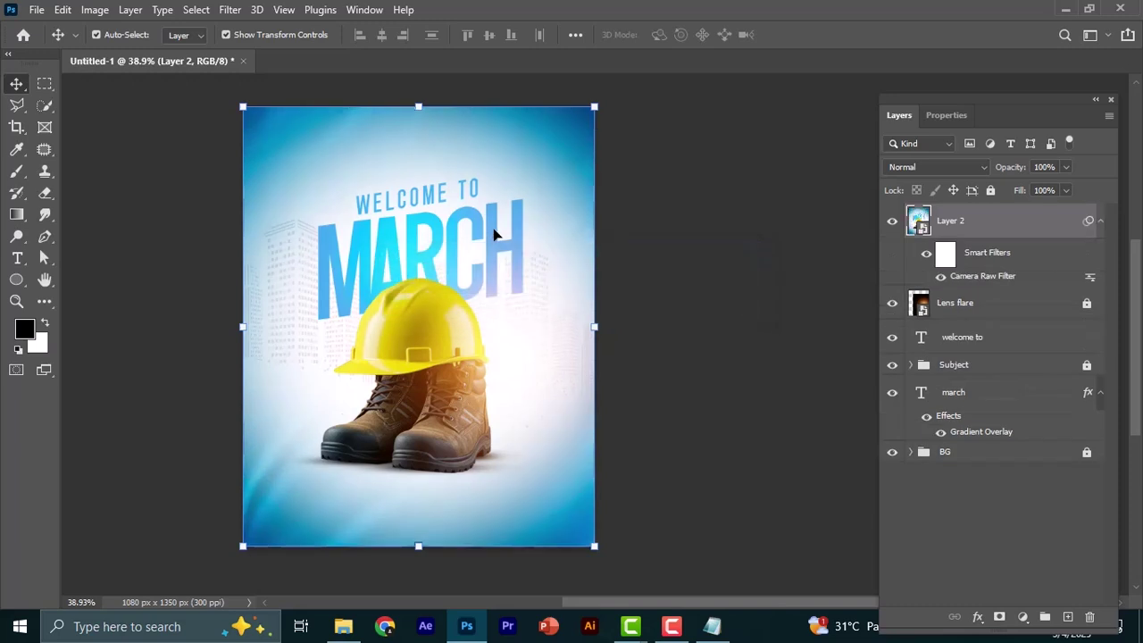
Step: Compare the flyer with and without the Camera Raw layer and examine the vignette around the edges
{"action": "scroll", "coordinate": [496, 234], "scroll_direction": "down", "scroll_amount": 1}
{"action": "left_click", "coordinate": [891, 222]}
{"action": "left_click", "coordinate": [891, 222]}
{"action": "left_click", "coordinate": [772, 256]}
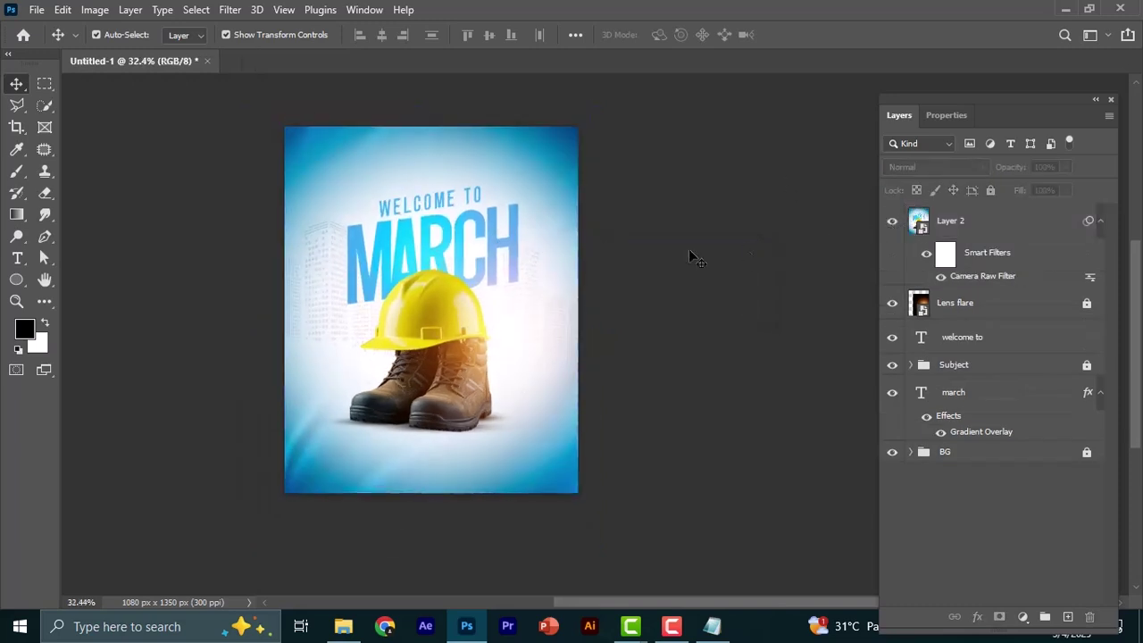
{"action": "scroll", "coordinate": [497, 272], "scroll_direction": "up", "scroll_amount": 1}
{"action": "scroll", "coordinate": [505, 273], "scroll_direction": "down", "scroll_amount": 1}
{"action": "scroll", "coordinate": [465, 286], "scroll_direction": "up", "scroll_amount": 2}
{"action": "scroll", "coordinate": [437, 302], "scroll_direction": "down", "scroll_amount": 3}
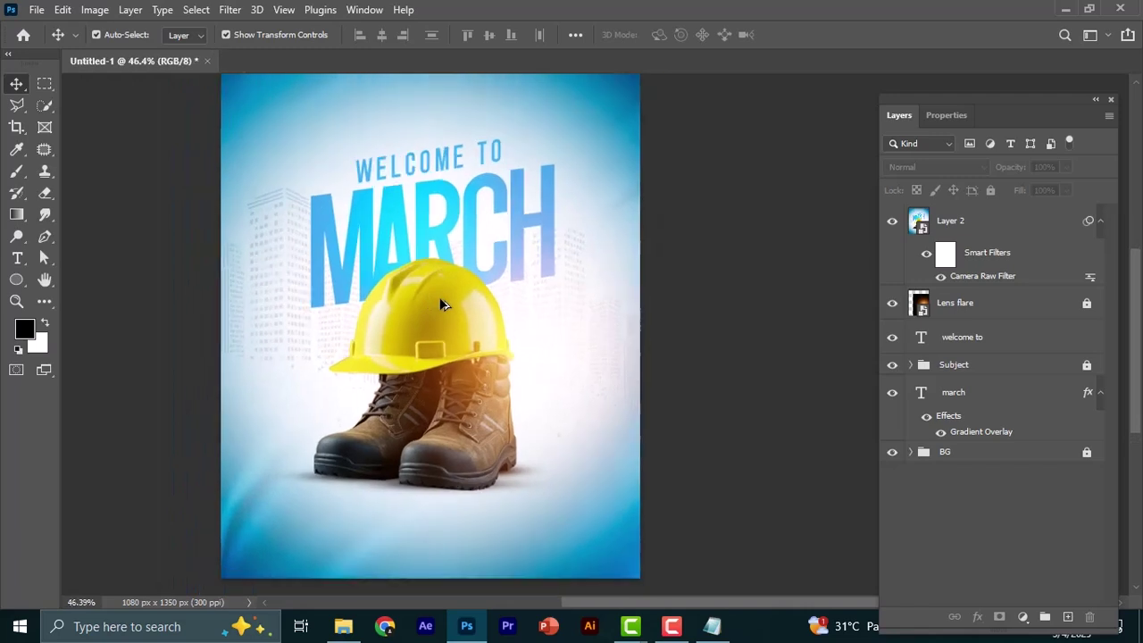
{"action": "scroll", "coordinate": [451, 303], "scroll_direction": "up", "scroll_amount": 2}
{"action": "scroll", "coordinate": [455, 303], "scroll_direction": "down", "scroll_amount": 1}
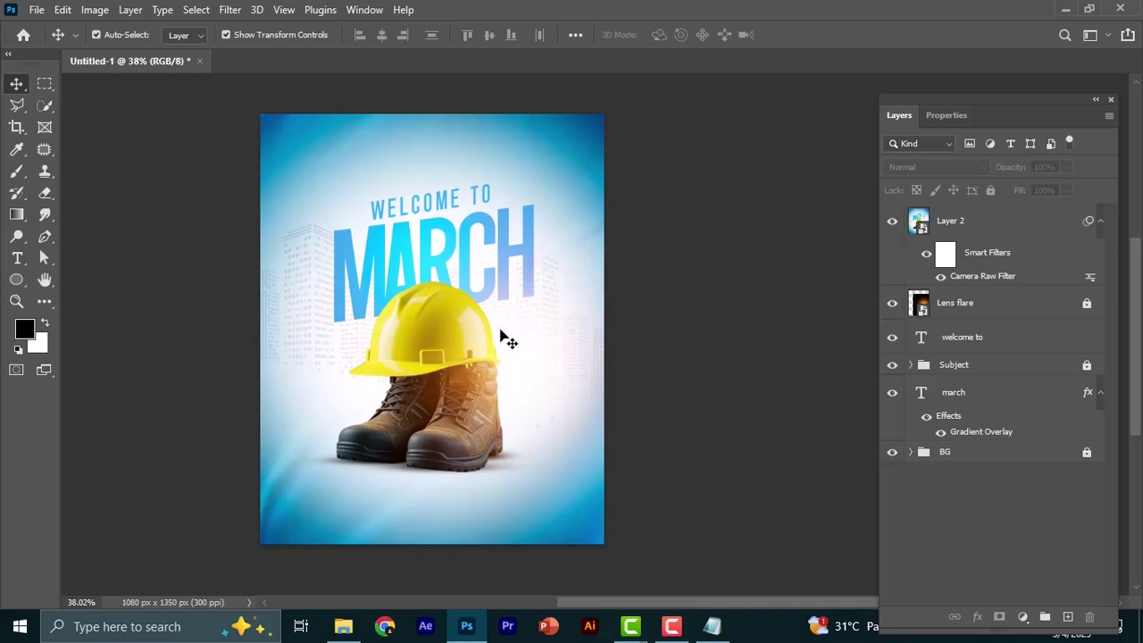
{"action": "scroll", "coordinate": [504, 340], "scroll_direction": "down", "scroll_amount": 1}
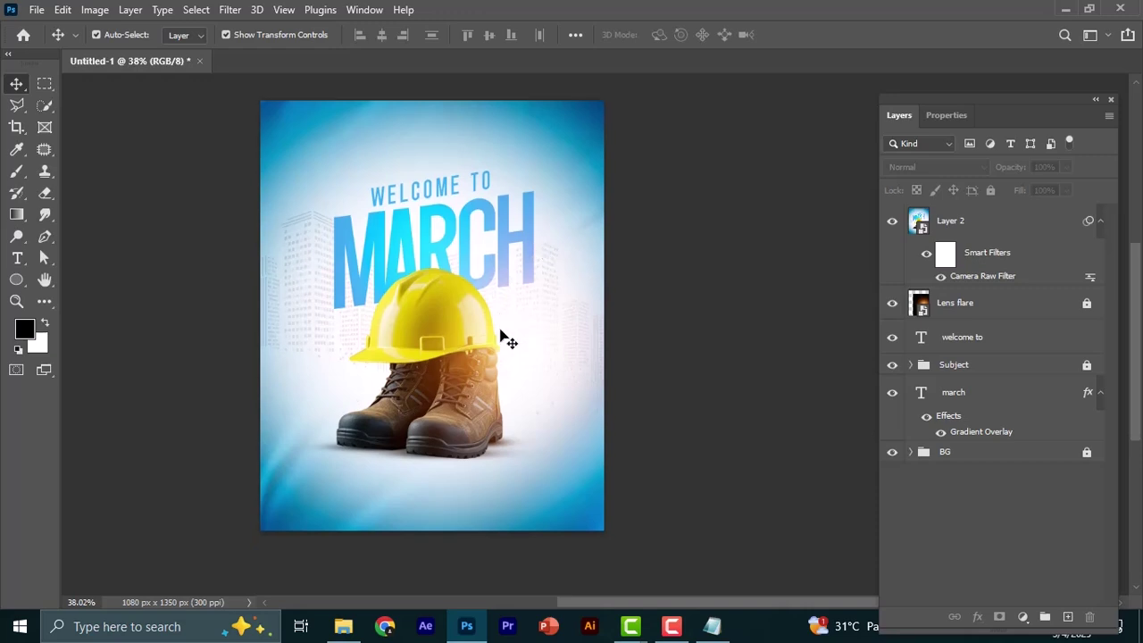
Step: Add the text "HAPPY NEW MONTH" below the boots
{"action": "key", "text": "t"}
{"action": "left_click", "coordinate": [410, 482]}
{"action": "type", "text": "HAPPY NEW MONTH"}
{"action": "key", "text": "ctrl+Return"}
Step: Format the new heading in centred Montserrat SemiBold and scale it down to about 62.90%
{"action": "left_click", "coordinate": [970, 217]}
{"action": "left_click", "coordinate": [1014, 301]}
{"action": "left_click", "coordinate": [1053, 221]}
{"action": "left_click", "coordinate": [964, 236]}
{"action": "left_click", "coordinate": [944, 396]}
{"action": "key", "text": "ctrl+t"}
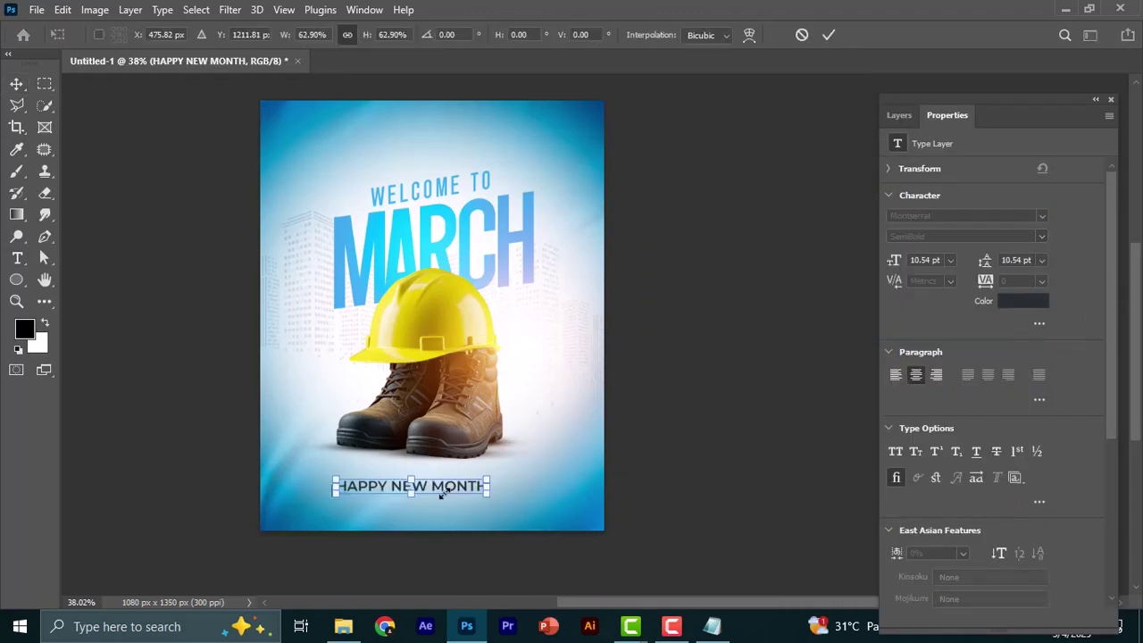
{"action": "left_click", "coordinate": [829, 34]}
Step: Create a text box under the heading and paste the greeting "March towards your goals in this new month..." copied from the Details file in Notepad
{"action": "scroll", "coordinate": [399, 495], "scroll_direction": "up", "scroll_amount": 5}
{"action": "scroll", "coordinate": [444, 402], "scroll_direction": "down", "scroll_amount": 2}
{"action": "key", "text": "t"}
{"action": "left_click_drag", "start_coordinate": [247, 412], "coordinate": [636, 461]}
{"action": "key", "text": "alt+Tab"}
{"action": "triple_click", "coordinate": [512, 396]}
{"action": "key", "text": "ctrl+c"}
{"action": "key", "text": "alt+Tab"}
{"action": "key", "text": "ctrl+v"}
{"action": "key", "text": "ctrl+Return"}
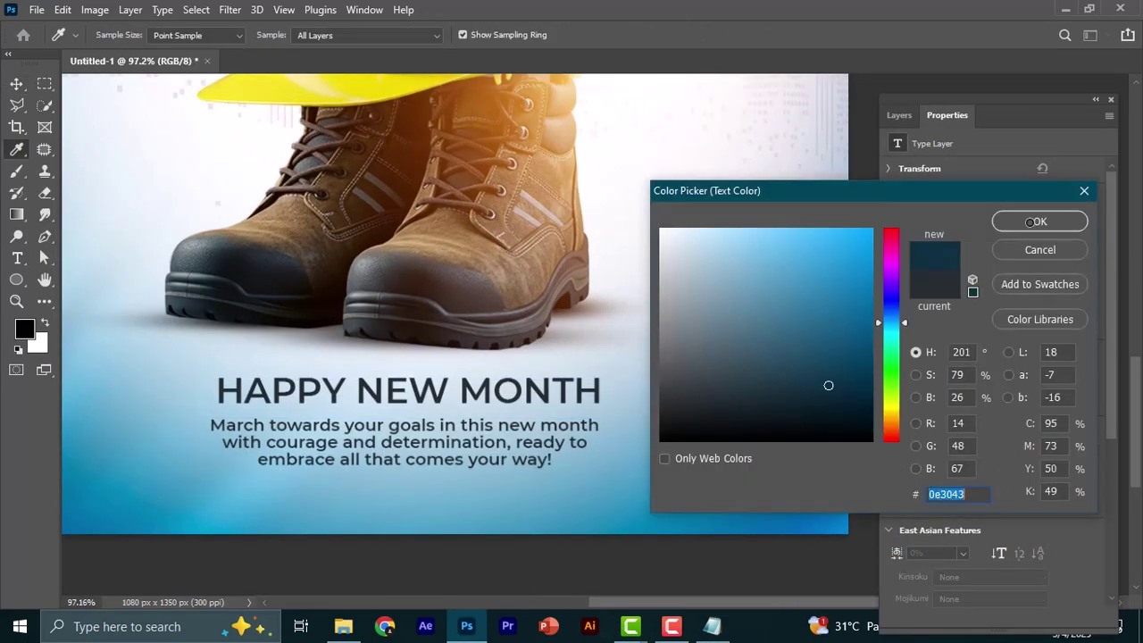
Step: Set the colour of the greeting text below the boots to #0e3043
{"action": "left_click", "coordinate": [1036, 222]}
{"action": "left_click", "coordinate": [953, 295]}
{"action": "left_click", "coordinate": [846, 374]}
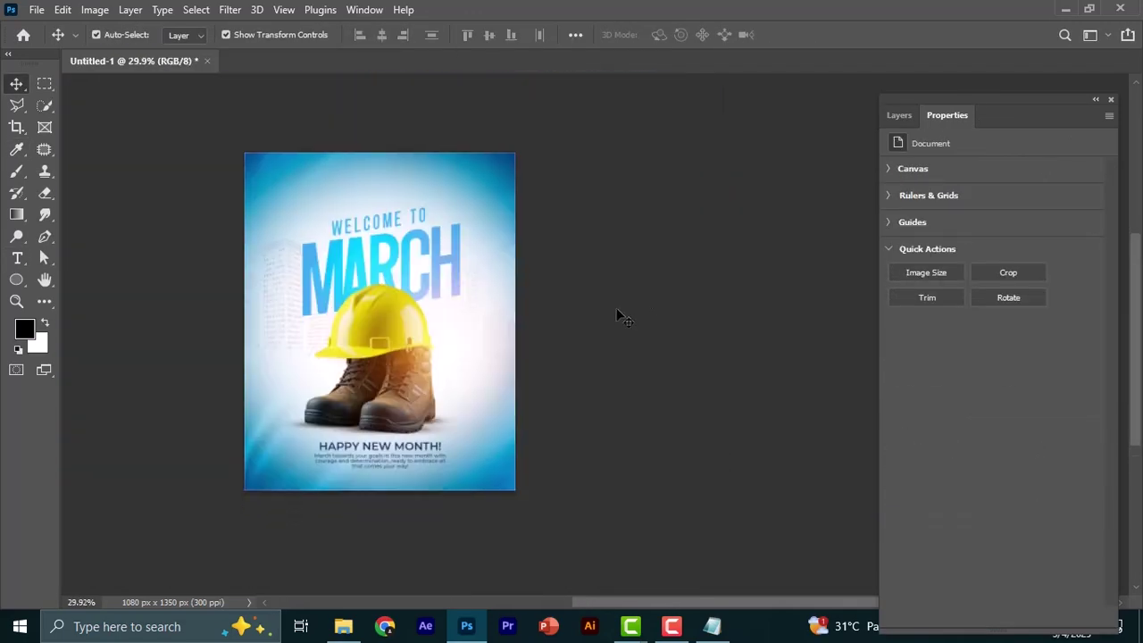
Step: Check the heading and greeting on the flyer against the greeting text in the Details file in Notepad
{"action": "scroll", "coordinate": [375, 427], "scroll_direction": "up", "scroll_amount": 5}
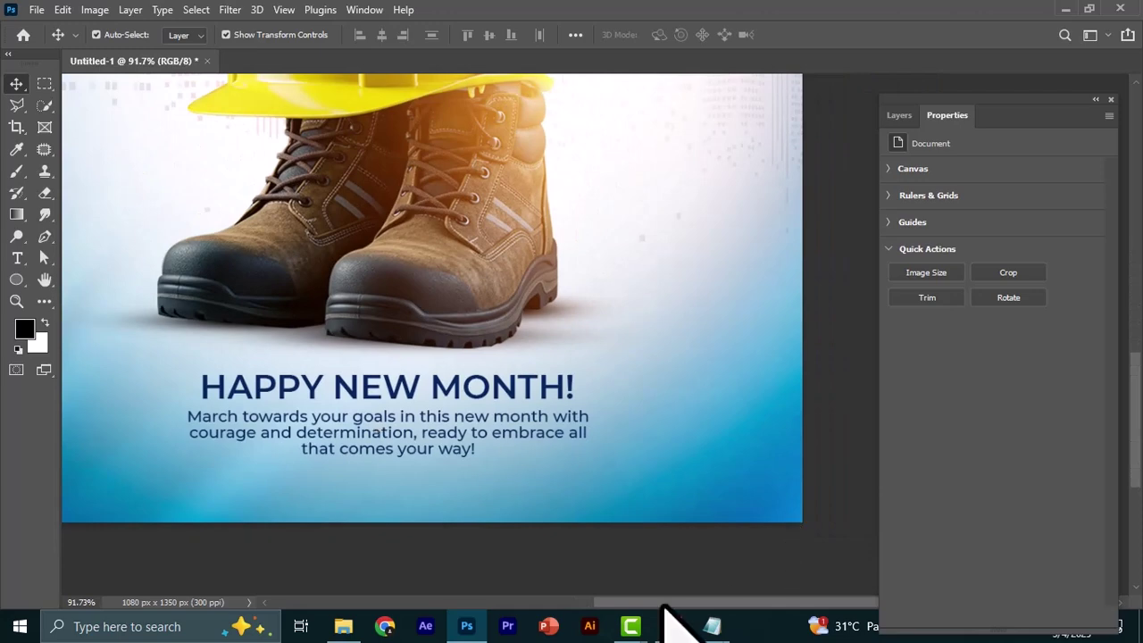
{"action": "left_click", "coordinate": [712, 626]}
{"action": "left_click", "coordinate": [575, 390]}
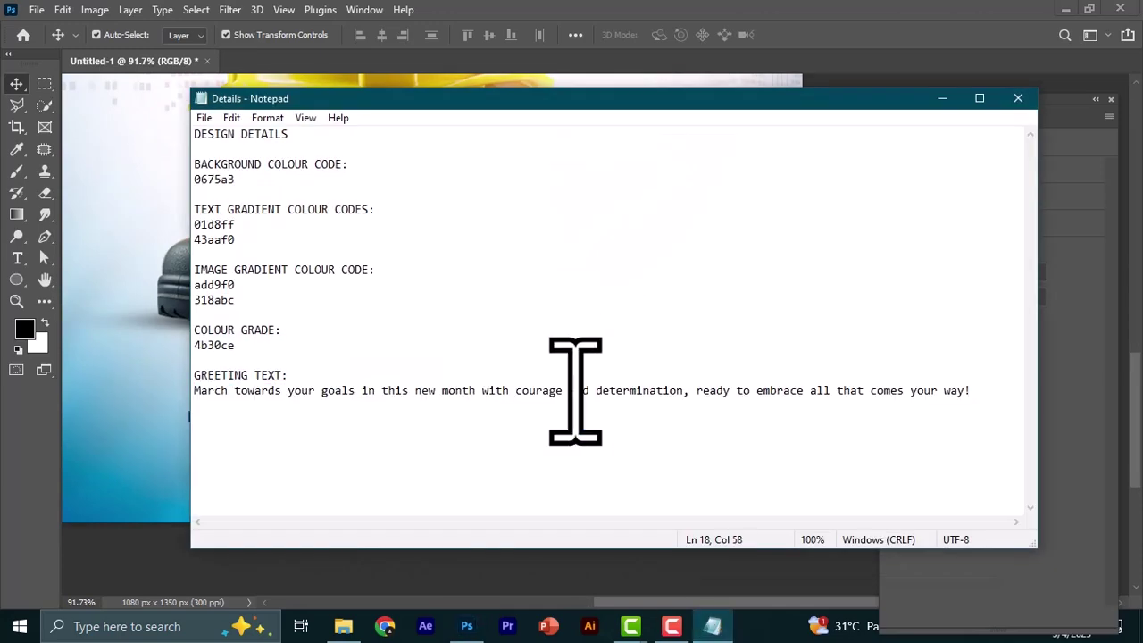
{"action": "left_click", "coordinate": [943, 99]}
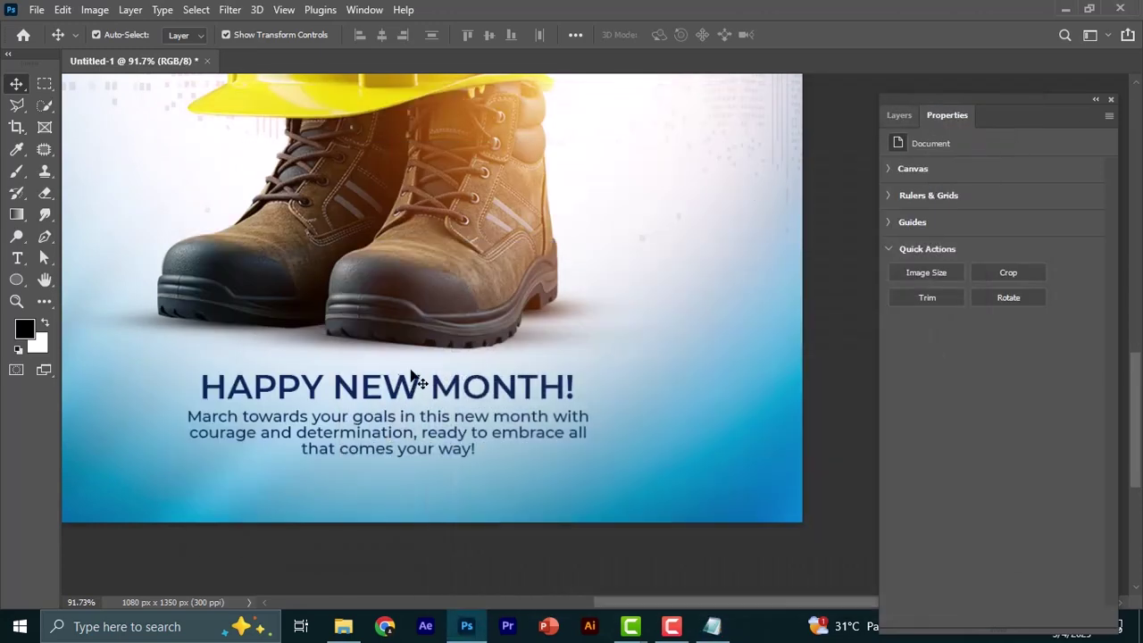
{"action": "scroll", "coordinate": [413, 426], "scroll_direction": "down", "scroll_amount": 4}
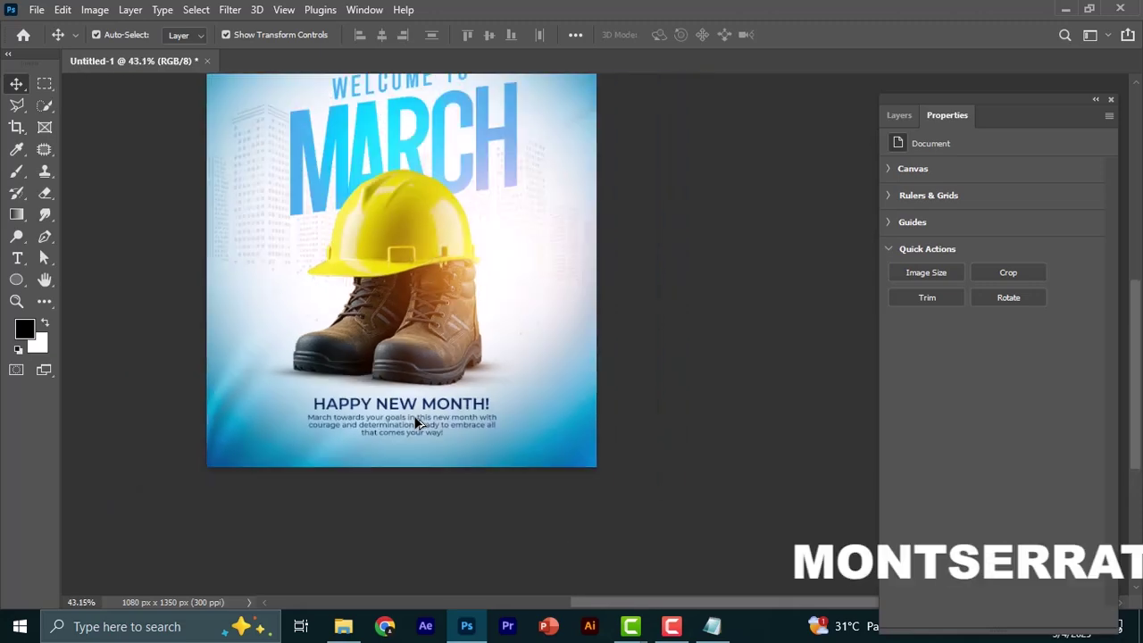
{"action": "scroll", "coordinate": [427, 436], "scroll_direction": "down", "scroll_amount": 1}
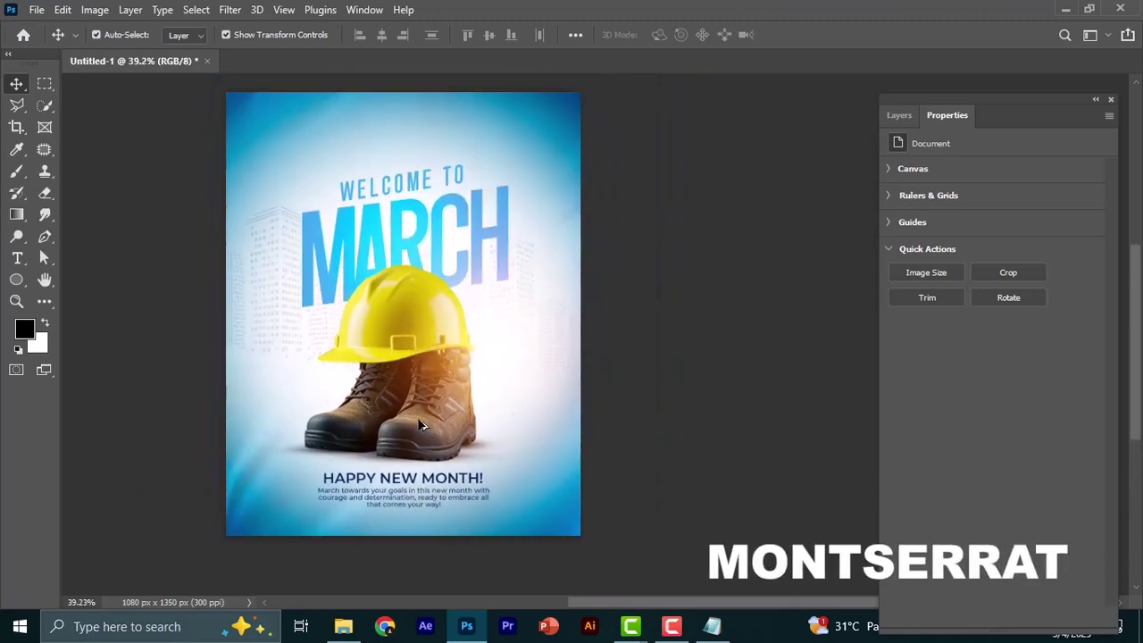
Step: Create a new empty layer above the greeting text layer
{"action": "key", "text": "F7"}
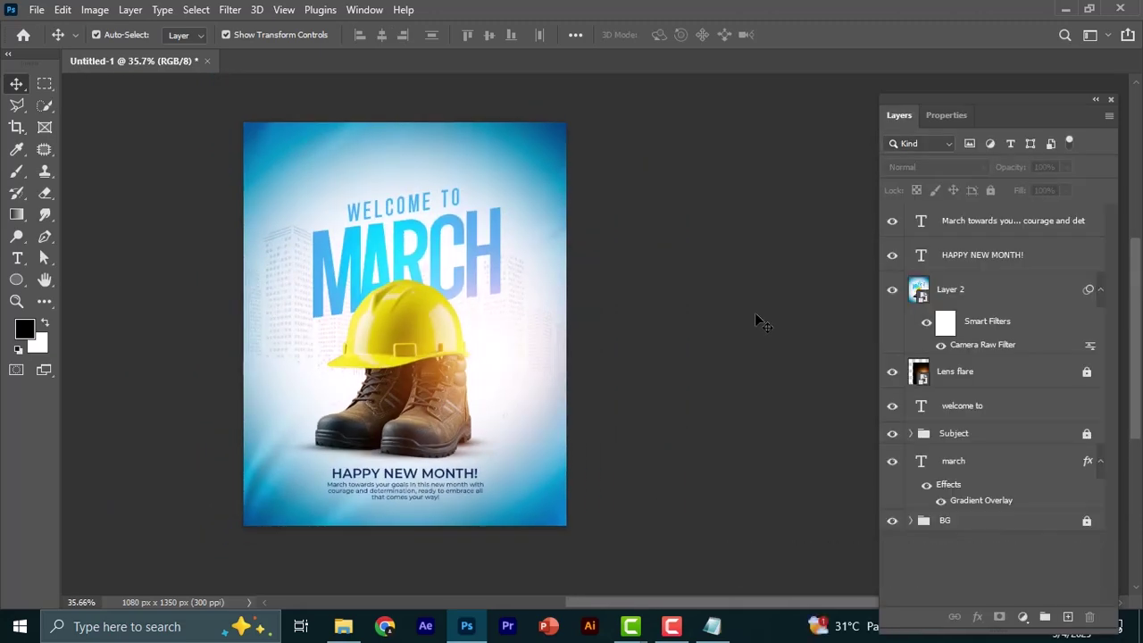
{"action": "left_click", "coordinate": [971, 230]}
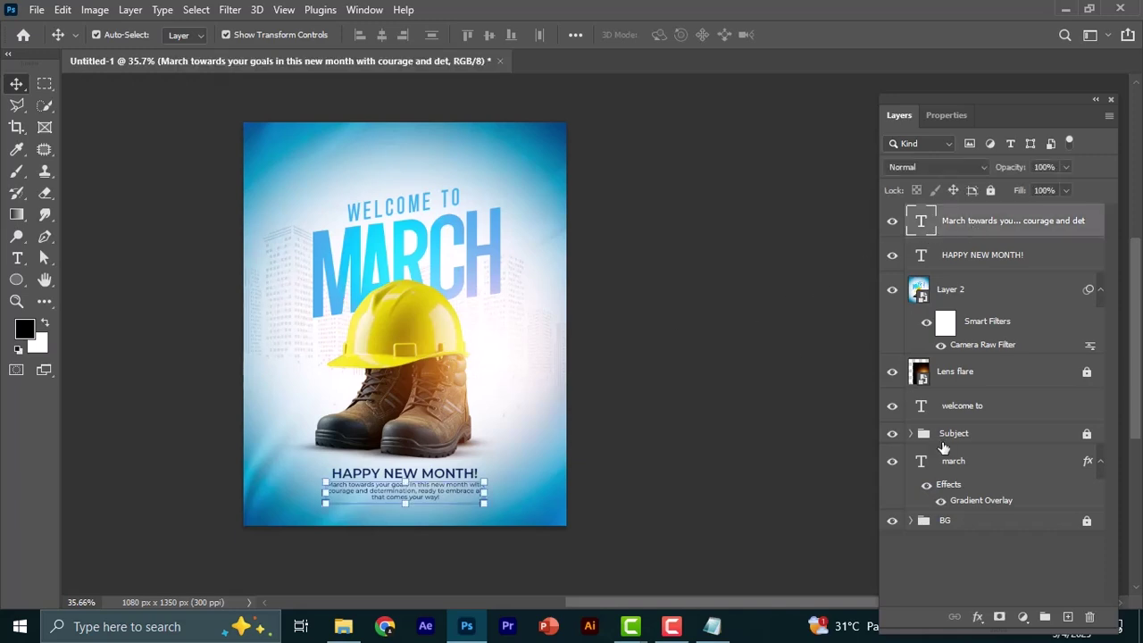
{"action": "left_click", "coordinate": [1068, 617]}
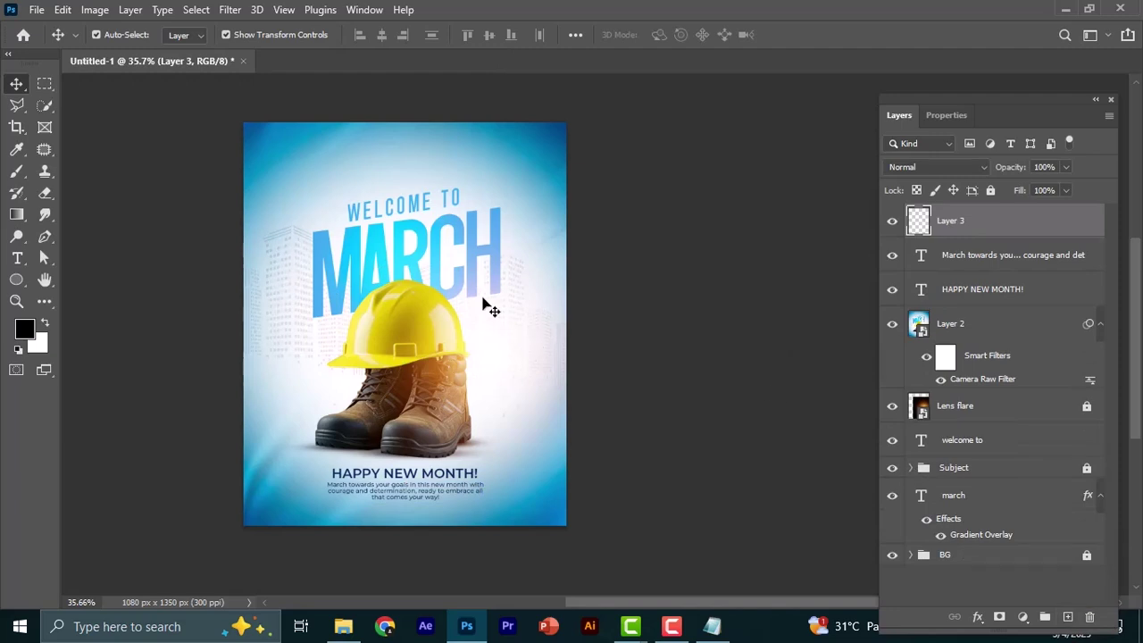
Step: Set up the Brush tool with the Soft Round brush at 400 px and 0% hardness
{"action": "key", "text": "b"}
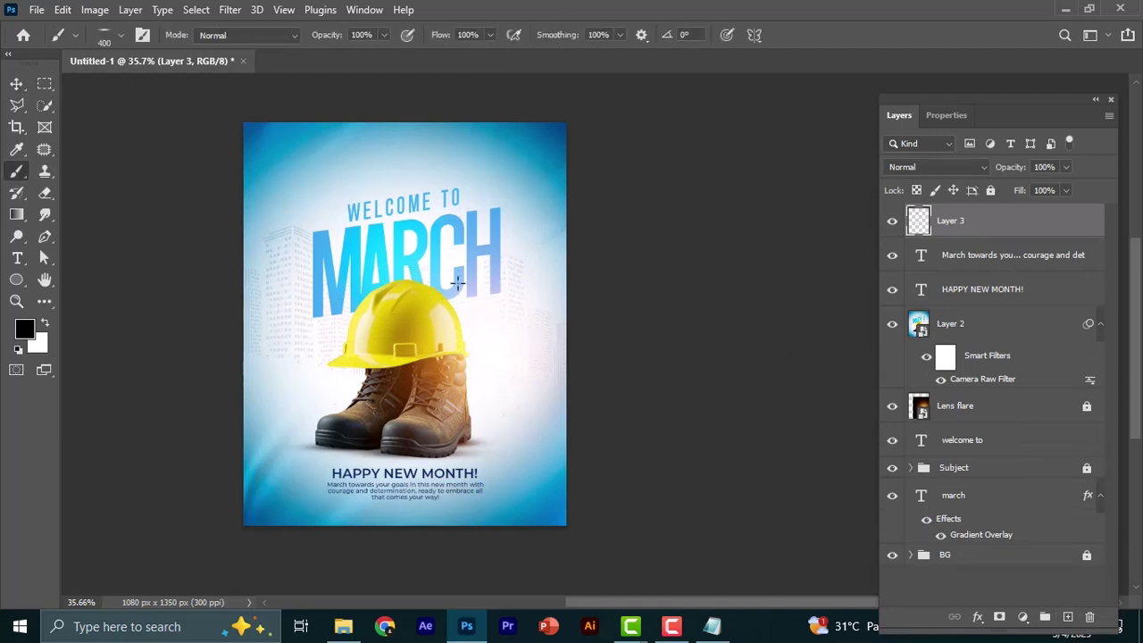
{"action": "right_click", "coordinate": [390, 287]}
{"action": "left_click", "coordinate": [500, 442]}
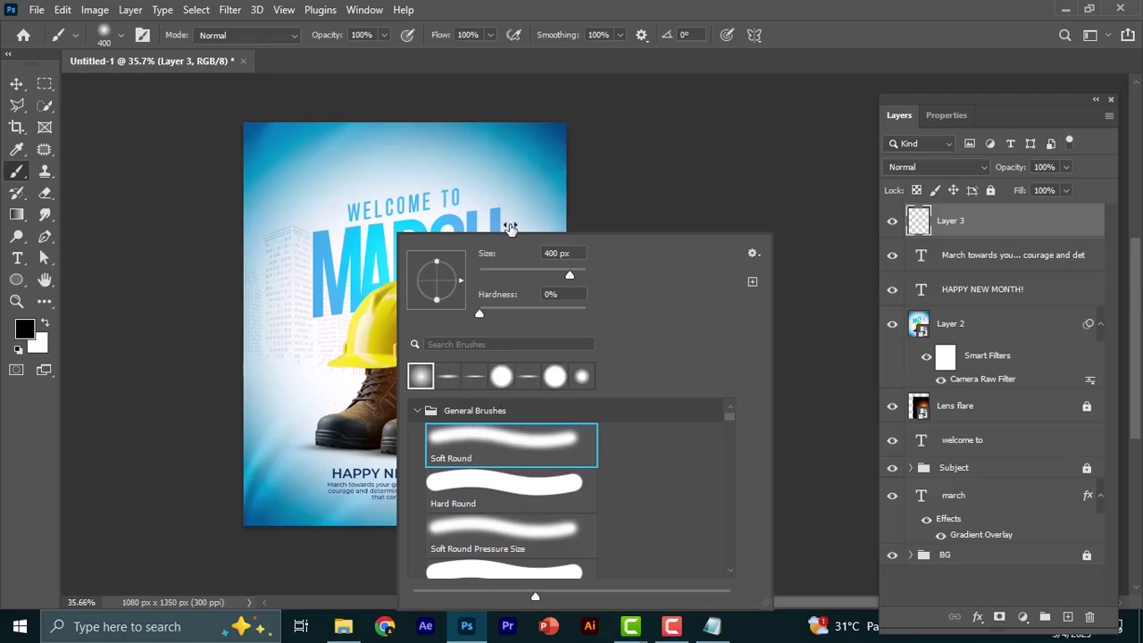
{"action": "left_click", "coordinate": [559, 7]}
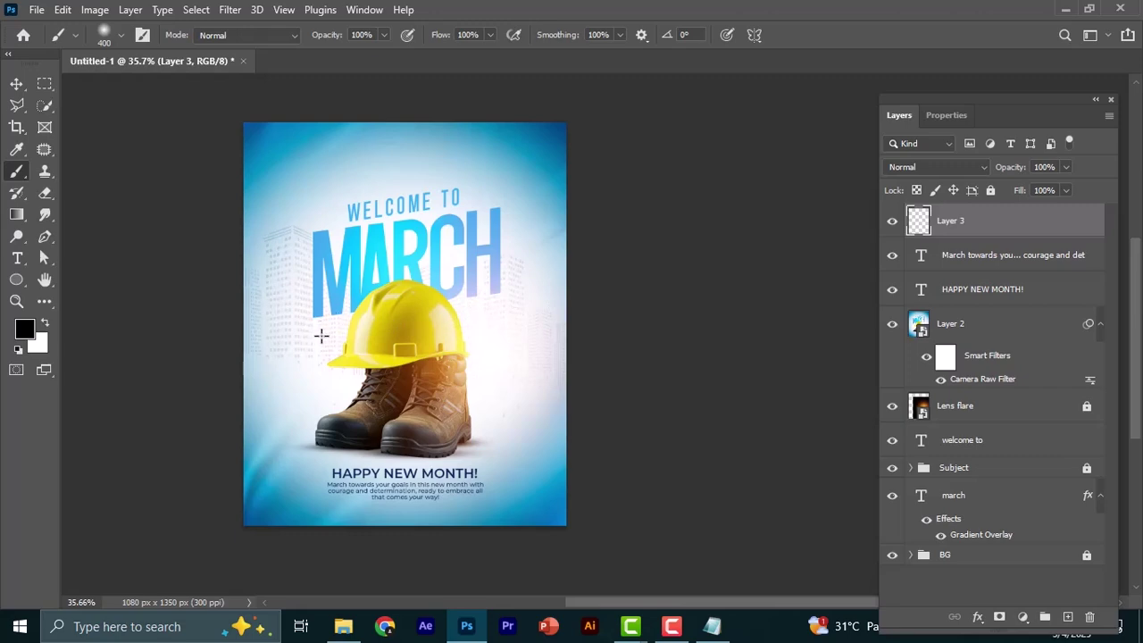
Step: Switch to the Details file in Notepad, copy the colour grade code 4b30ce, and return to the flyer
{"action": "scroll", "coordinate": [332, 338], "scroll_direction": "up", "scroll_amount": 4}
{"action": "scroll", "coordinate": [333, 339], "scroll_direction": "down", "scroll_amount": 3}
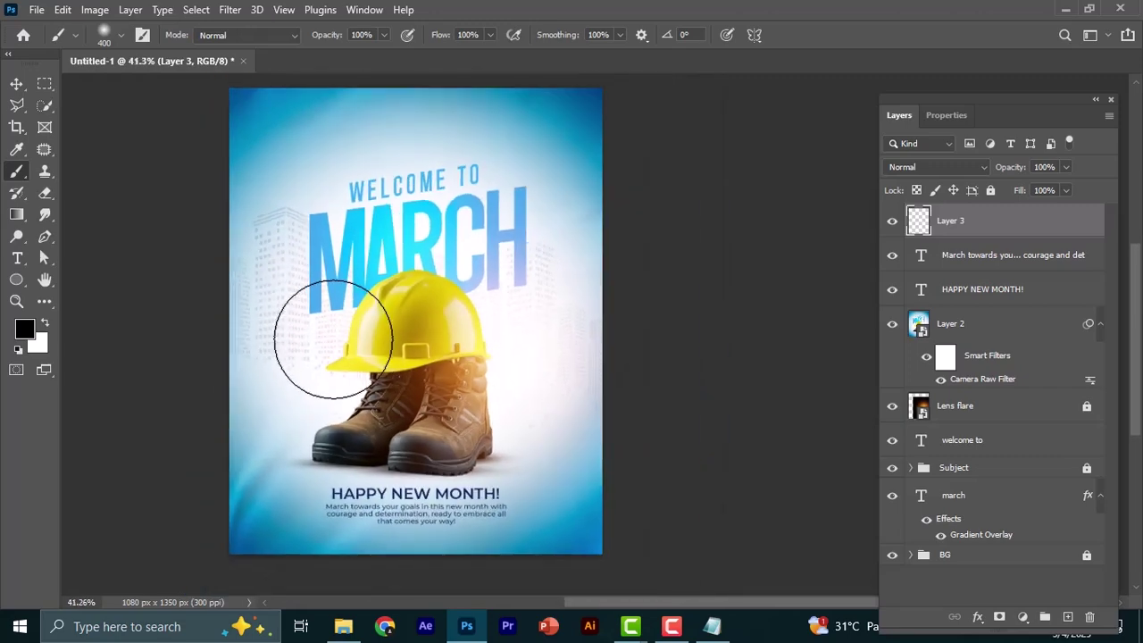
{"action": "scroll", "coordinate": [332, 338], "scroll_direction": "up", "scroll_amount": 1}
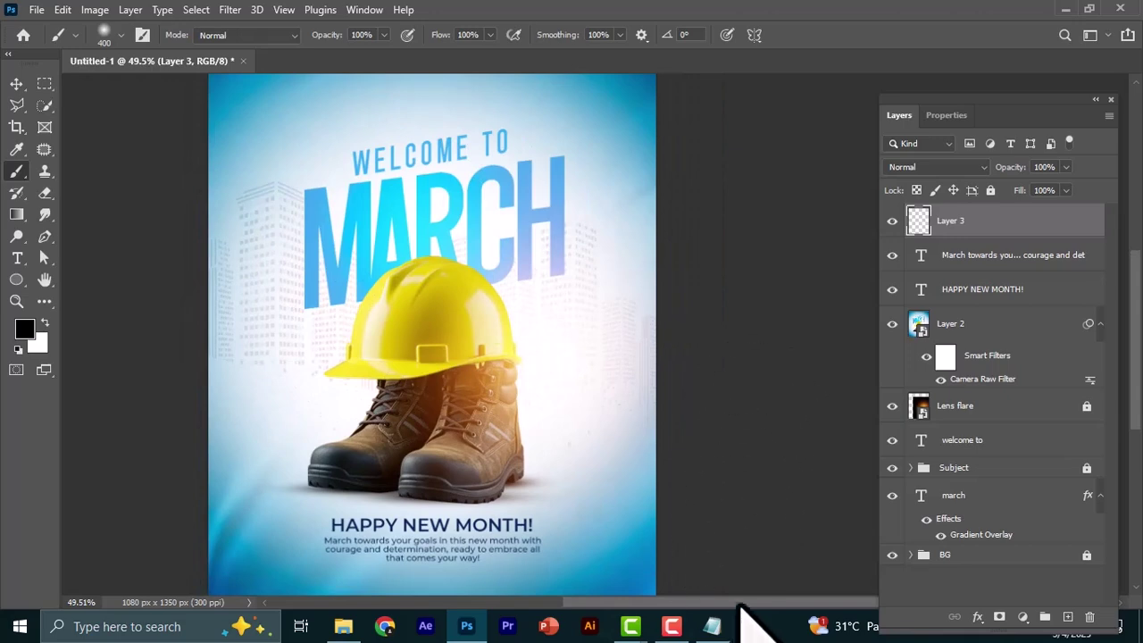
{"action": "left_click", "coordinate": [714, 625]}
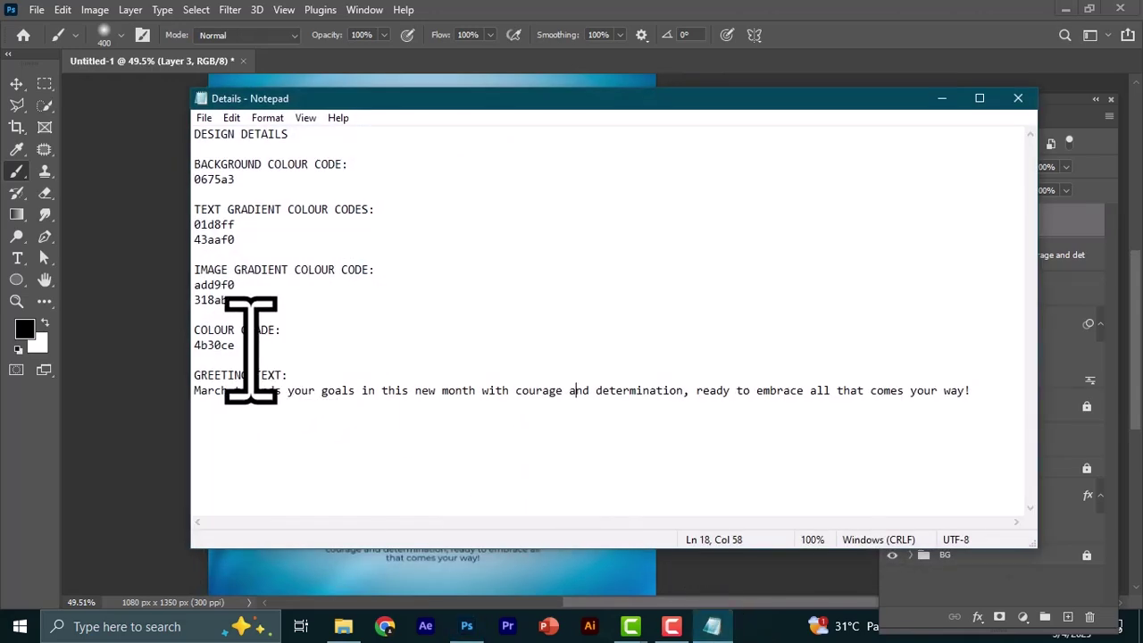
{"action": "double_click", "coordinate": [214, 346]}
{"action": "right_click", "coordinate": [214, 350]}
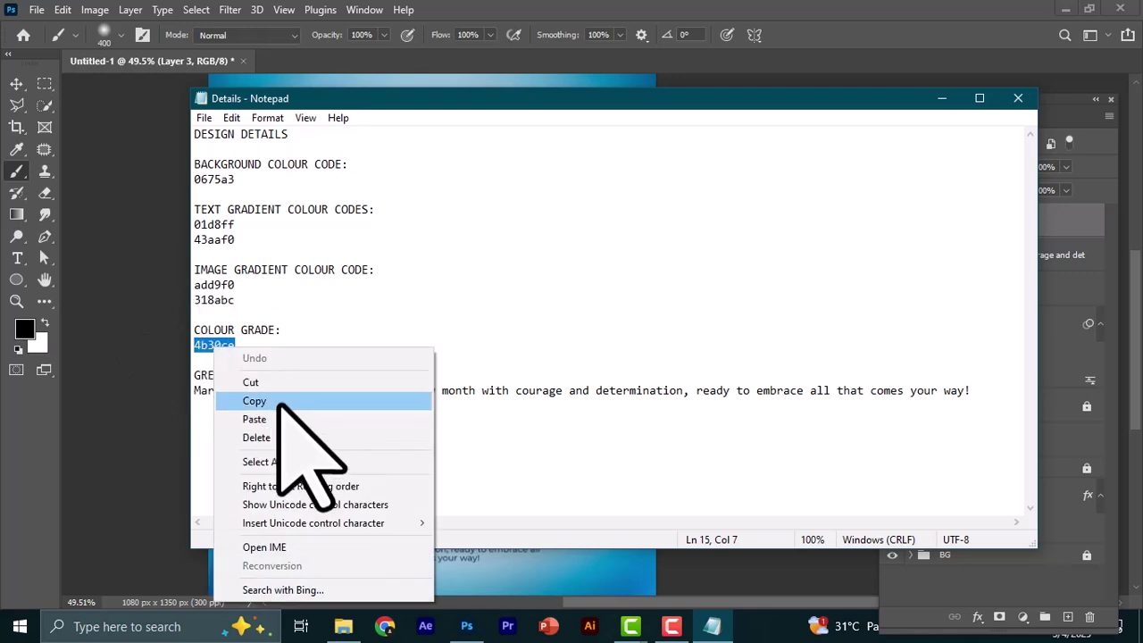
{"action": "left_click", "coordinate": [279, 404]}
{"action": "left_click", "coordinate": [939, 100]}
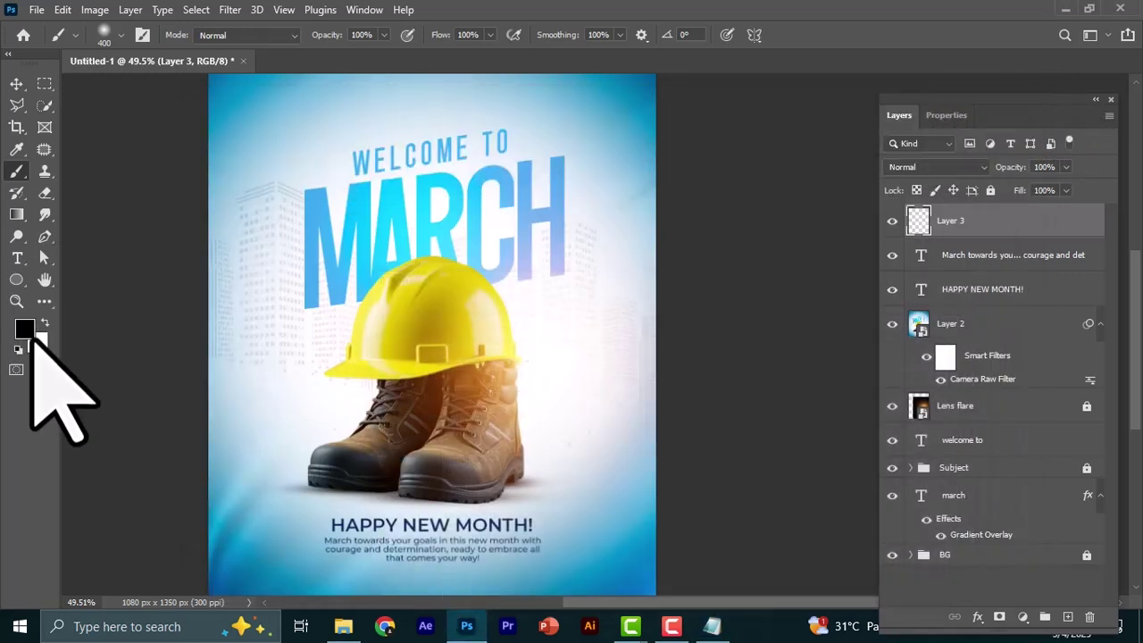
Step: Set the foreground colour to #4b30ce and ready the Brush tool with the whole flyer in view
{"action": "left_click", "coordinate": [27, 332]}
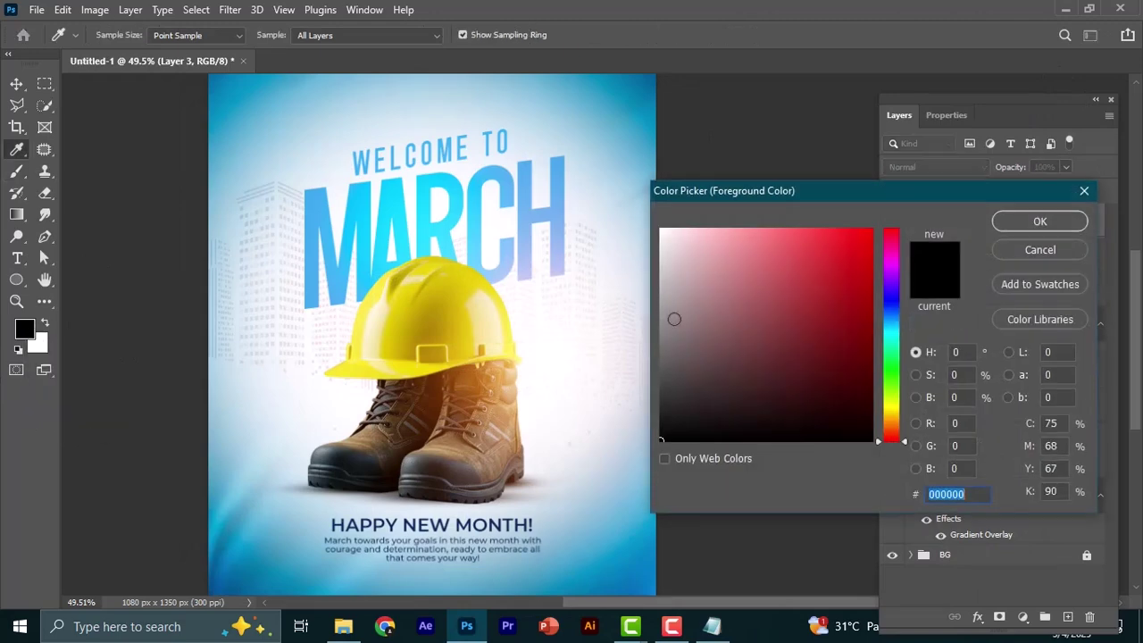
{"action": "right_click", "coordinate": [972, 495]}
{"action": "left_click", "coordinate": [1005, 340]}
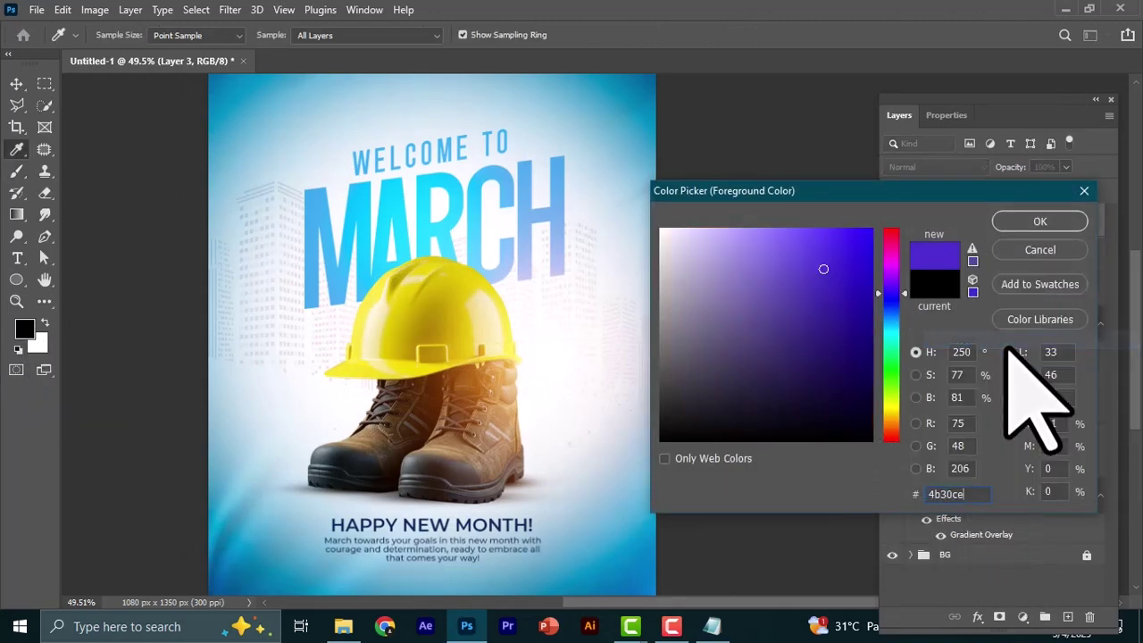
{"action": "left_click", "coordinate": [1040, 221]}
{"action": "key", "text": "b"}
{"action": "scroll", "coordinate": [362, 374], "scroll_direction": "down", "scroll_amount": 3}
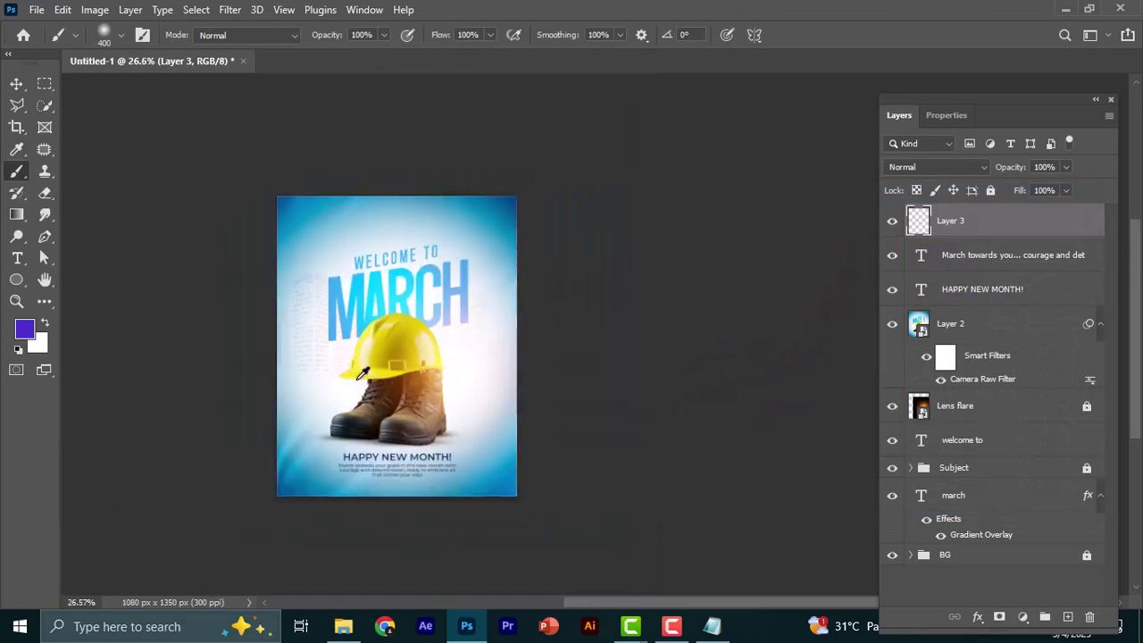
Step: Enlarge the brush to 1100 px and paint one soft purple dab over the flyer's left side beside the hard hat and boots
{"action": "scroll", "coordinate": [361, 374], "scroll_direction": "up", "scroll_amount": 1}
{"action": "key", "text": "bracketright"}
{"action": "key", "text": "bracketright"}
{"action": "key", "text": "bracketright"}
{"action": "key", "text": "bracketright"}
{"action": "key", "text": "bracketright"}
{"action": "key", "text": "bracketright"}
{"action": "key", "text": "bracketright"}
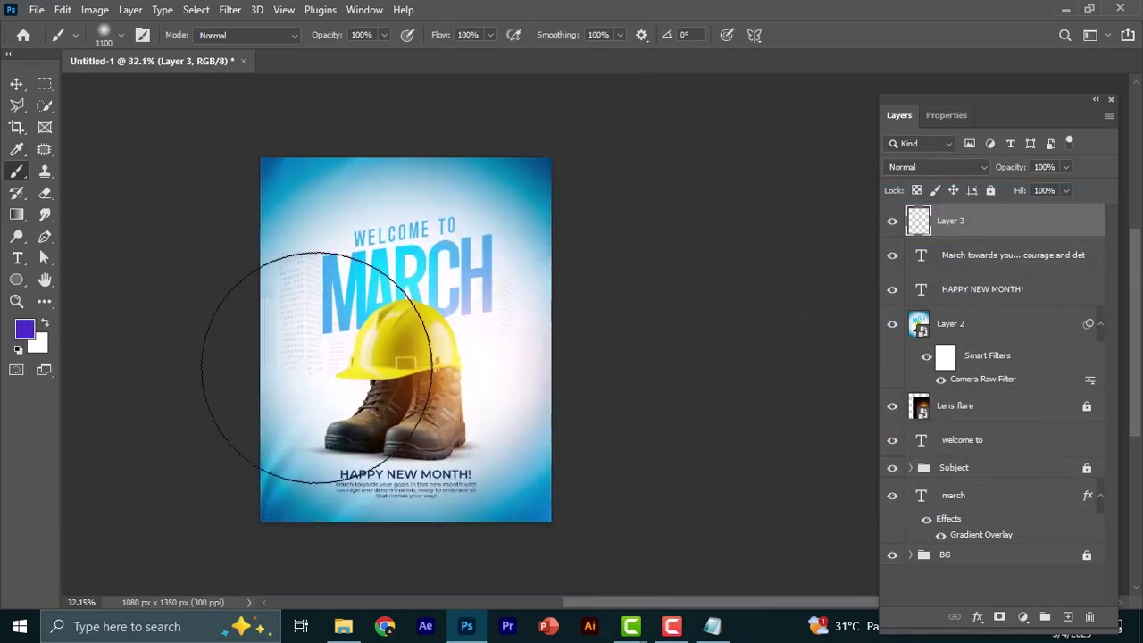
{"action": "left_click", "coordinate": [314, 367]}
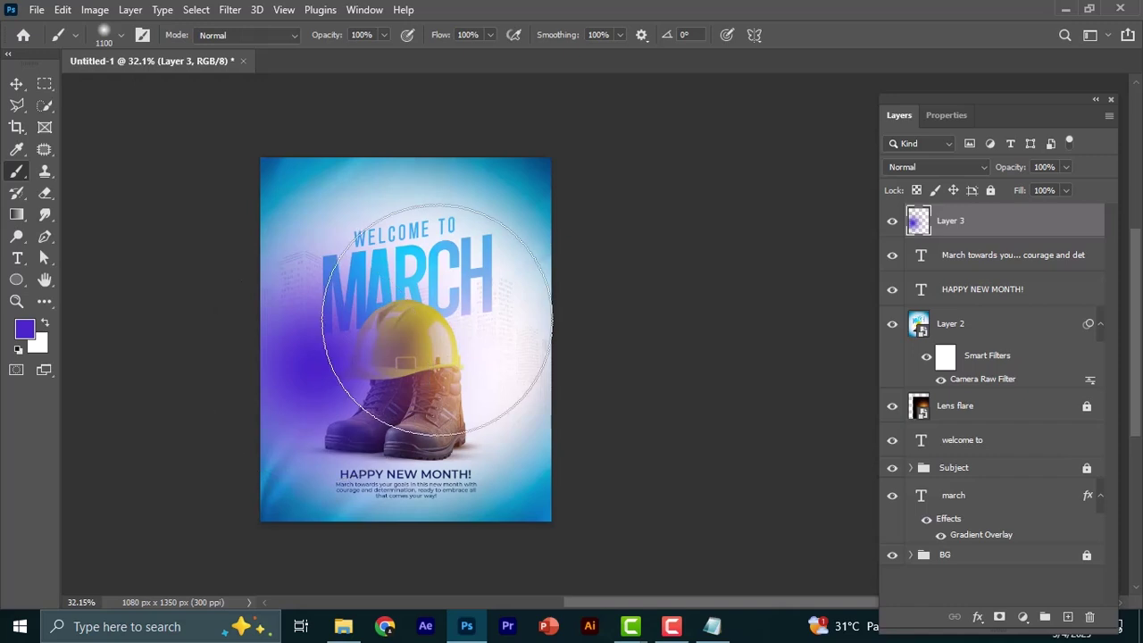
Step: Set the purple paint layer's blend mode to Screen and deselect it with the Move tool
{"action": "left_click", "coordinate": [937, 168]}
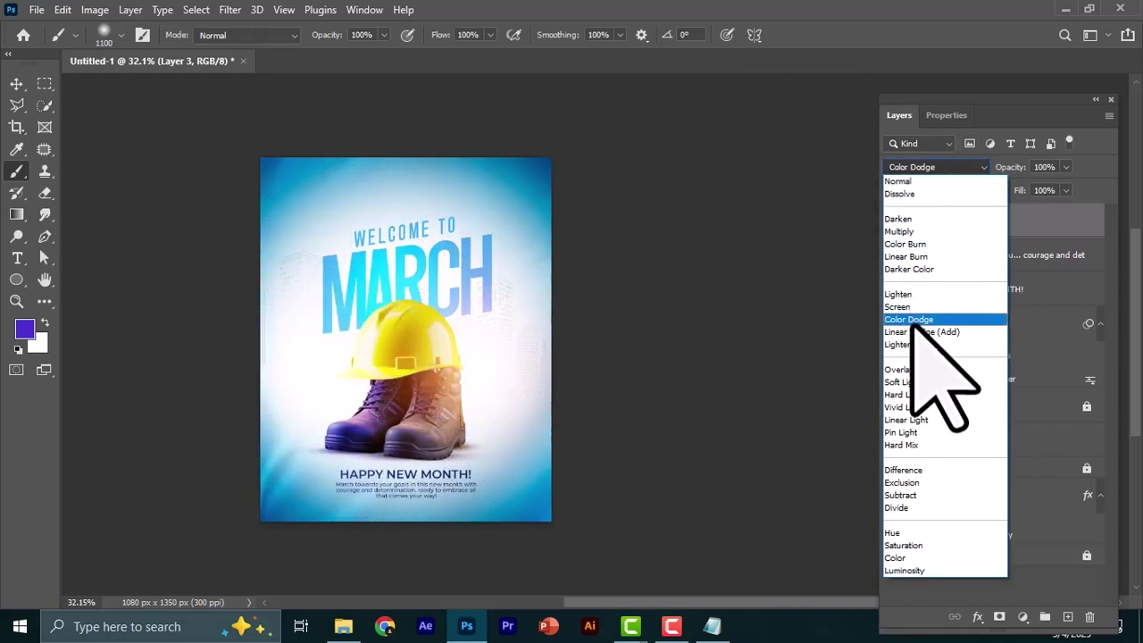
{"action": "left_click", "coordinate": [925, 307]}
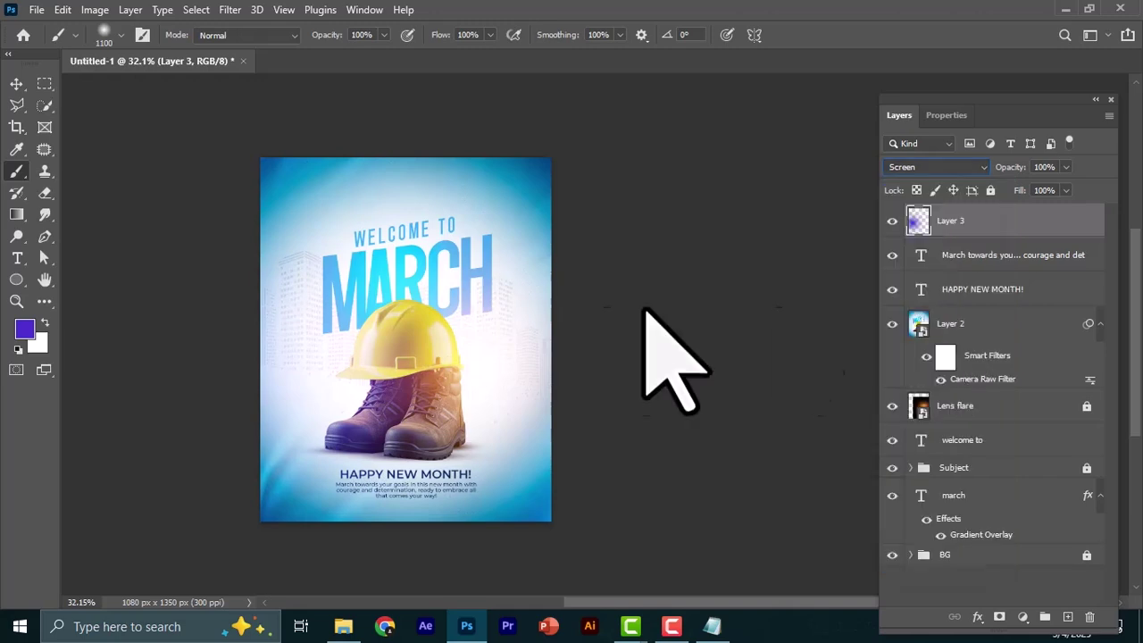
{"action": "key", "text": "v"}
{"action": "scroll", "coordinate": [386, 396], "scroll_direction": "up", "scroll_amount": 2}
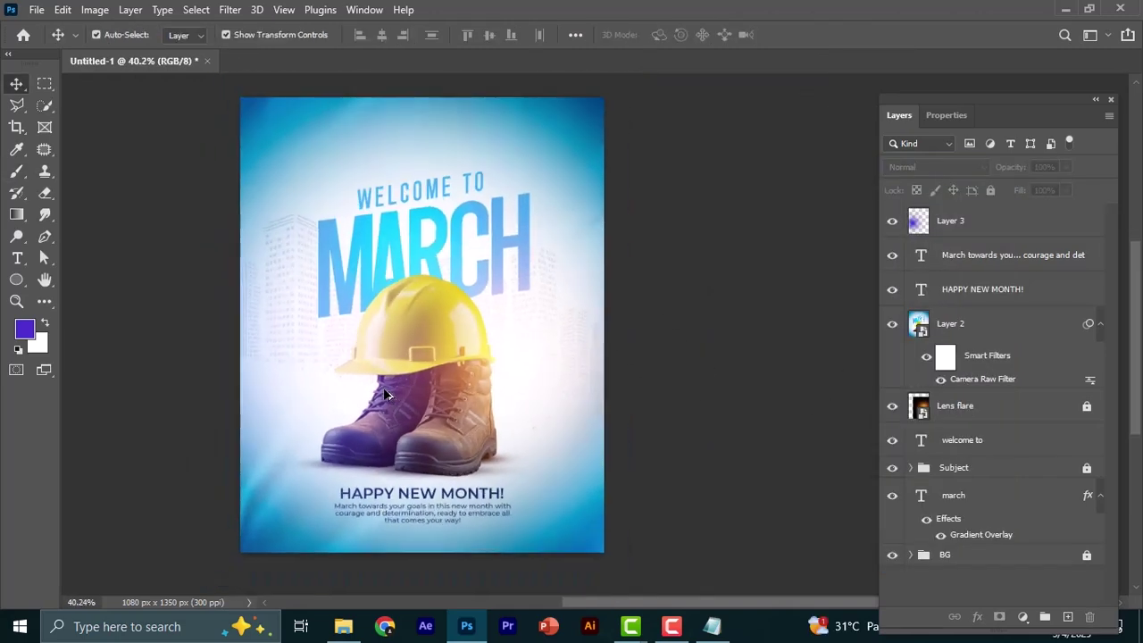
Step: Place the Confetti image from the file folder on the flyer and scale it up to about 11.98% so it overfills the page
{"action": "left_click", "coordinate": [343, 626]}
{"action": "left_click_drag", "start_coordinate": [503, 133], "coordinate": [440, 407]}
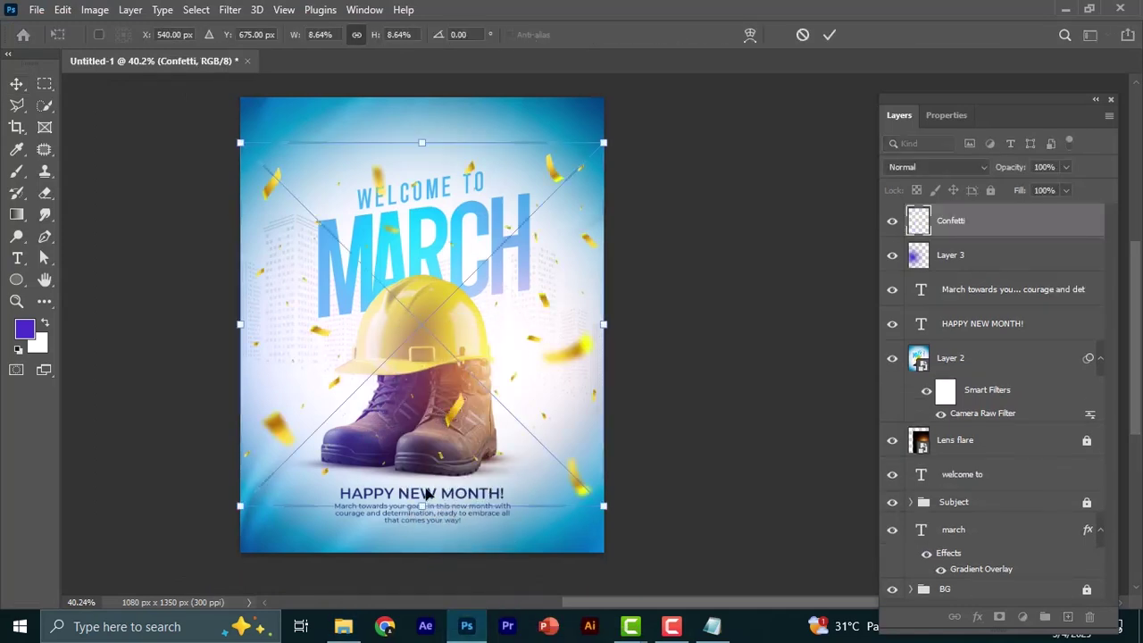
{"action": "left_click_drag", "start_coordinate": [421, 505], "coordinate": [422, 575]}
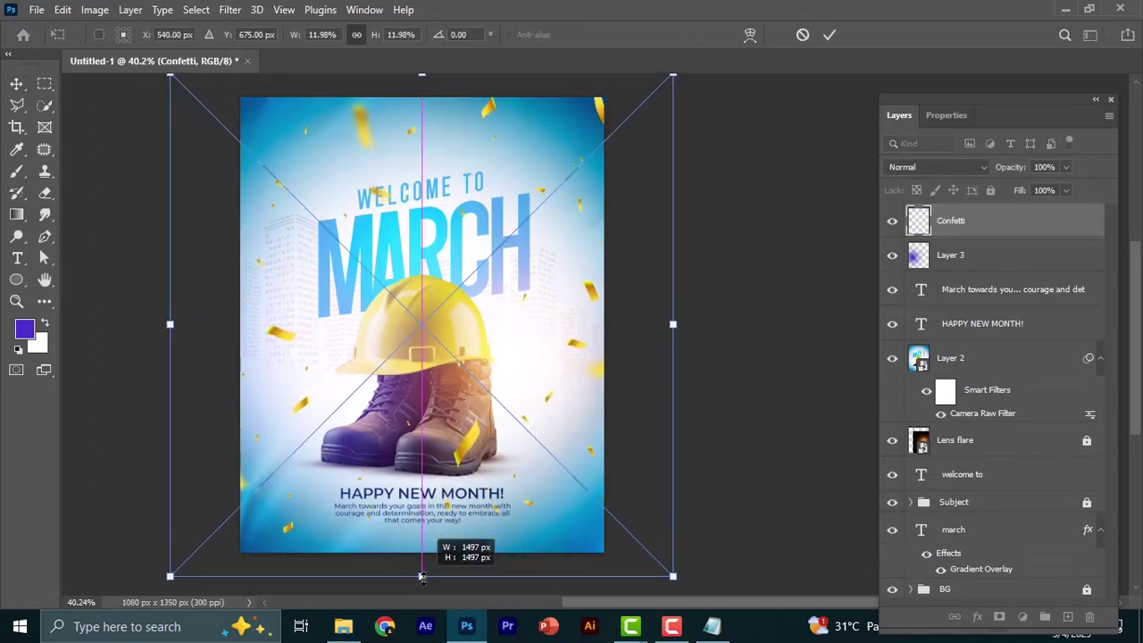
{"action": "key", "text": "Return"}
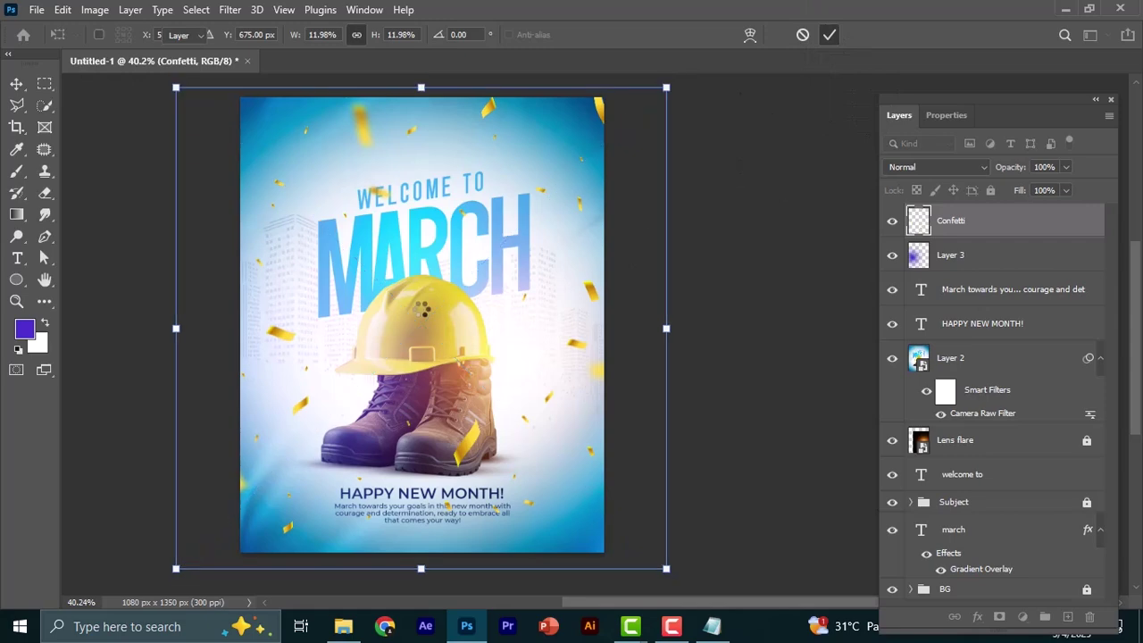
{"action": "key", "text": "ctrl+0"}
{"action": "scroll", "coordinate": [421, 306], "scroll_direction": "up", "scroll_amount": 2}
{"action": "scroll", "coordinate": [423, 307], "scroll_direction": "down", "scroll_amount": 1}
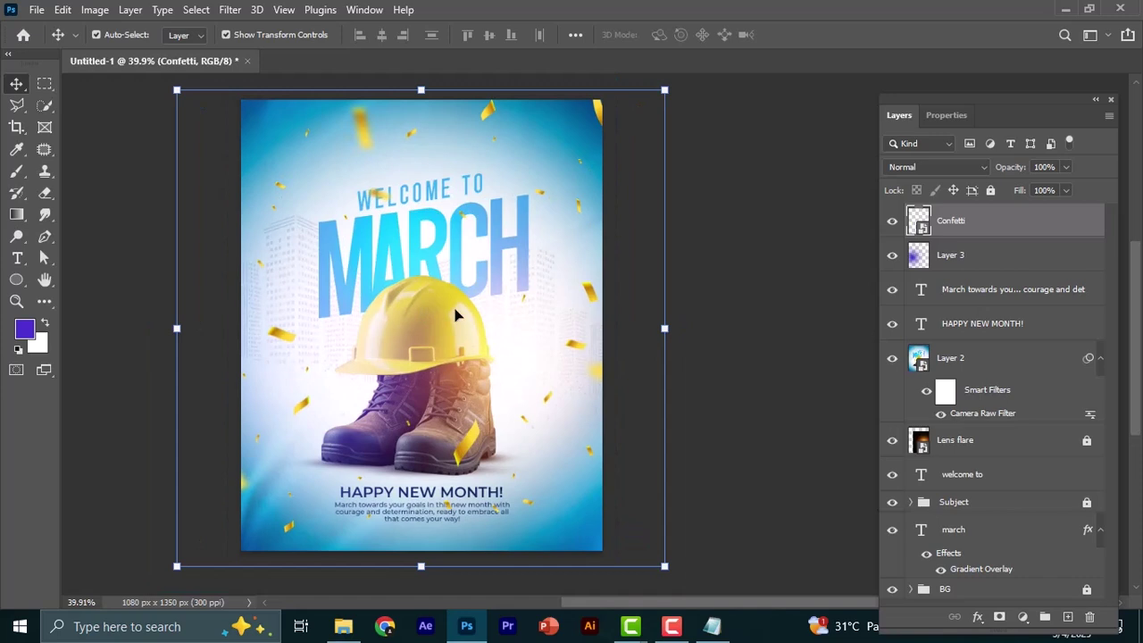
Step: Add a layer mask to the Confetti layer and set the black brush to 150 px with 96% hardness
{"action": "left_click", "coordinate": [1000, 617]}
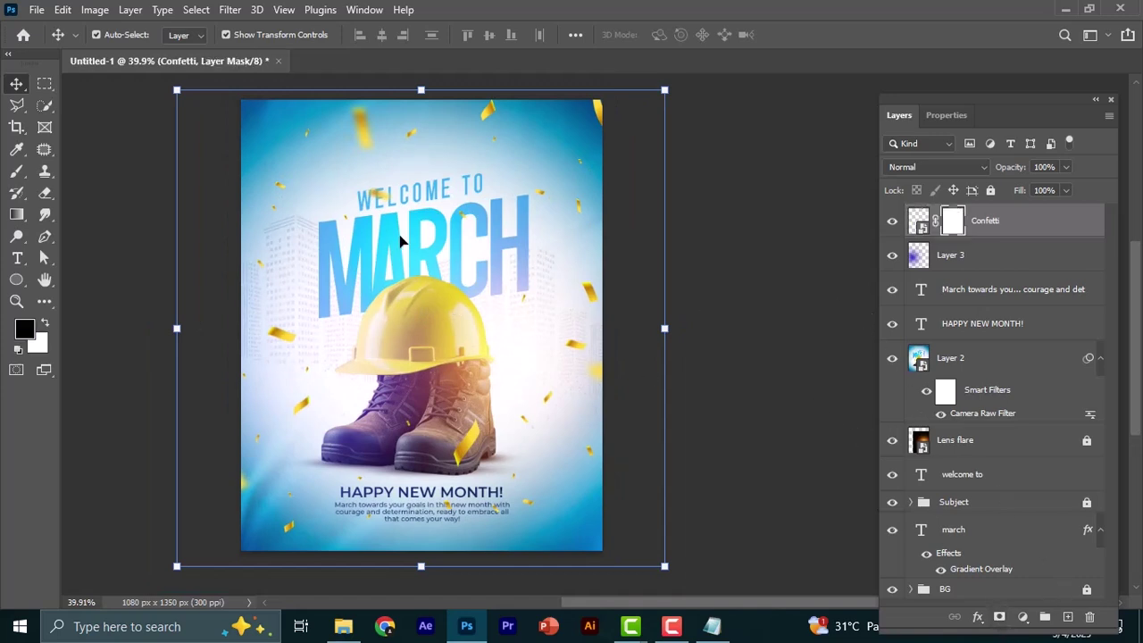
{"action": "key", "text": "b"}
{"action": "key", "text": "bracketleft"}
{"action": "key", "text": "bracketleft"}
{"action": "key", "text": "bracketleft"}
{"action": "key", "text": "bracketleft"}
{"action": "key", "text": "bracketleft"}
{"action": "key", "text": "bracketleft"}
{"action": "key", "text": "bracketleft"}
{"action": "key", "text": "bracketleft"}
{"action": "key", "text": "bracketleft"}
{"action": "key", "text": "bracketleft"}
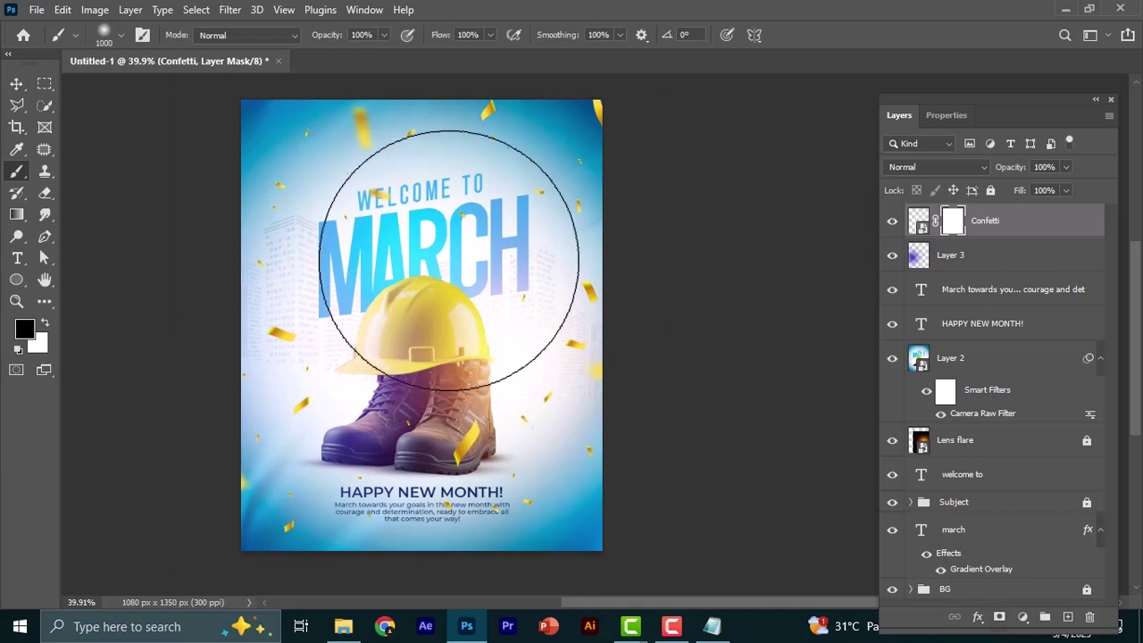
{"action": "right_click", "coordinate": [418, 234]}
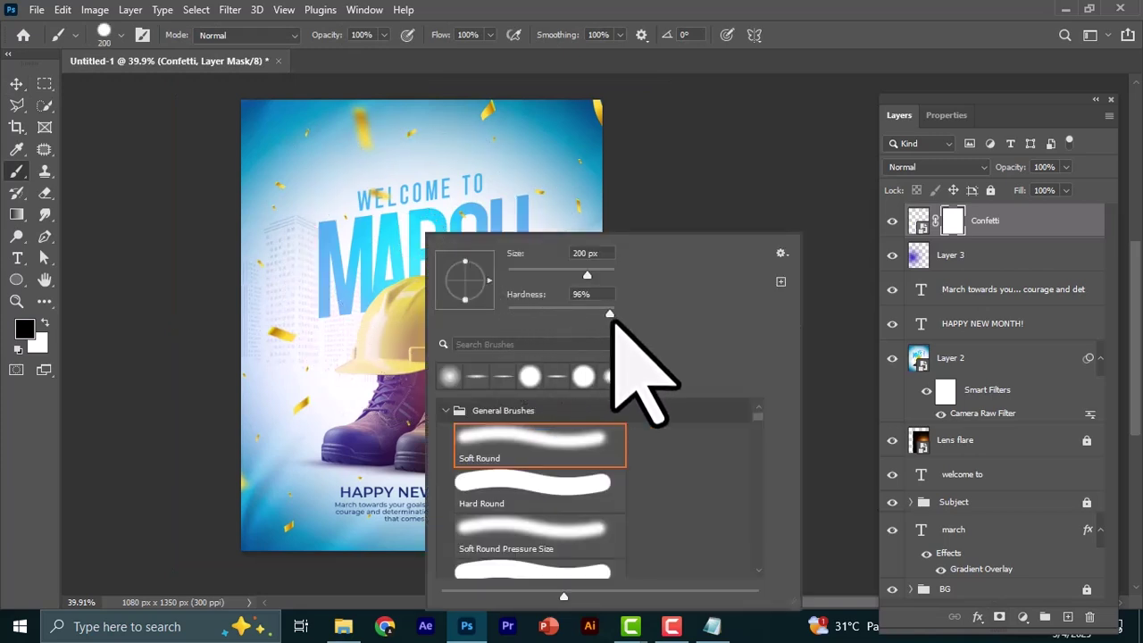
{"action": "key", "text": "Return"}
Step: Paint black on the Confetti mask to hide the confetti pieces covering the WELCOME TO lettering
{"action": "scroll", "coordinate": [410, 212], "scroll_direction": "up", "scroll_amount": 3}
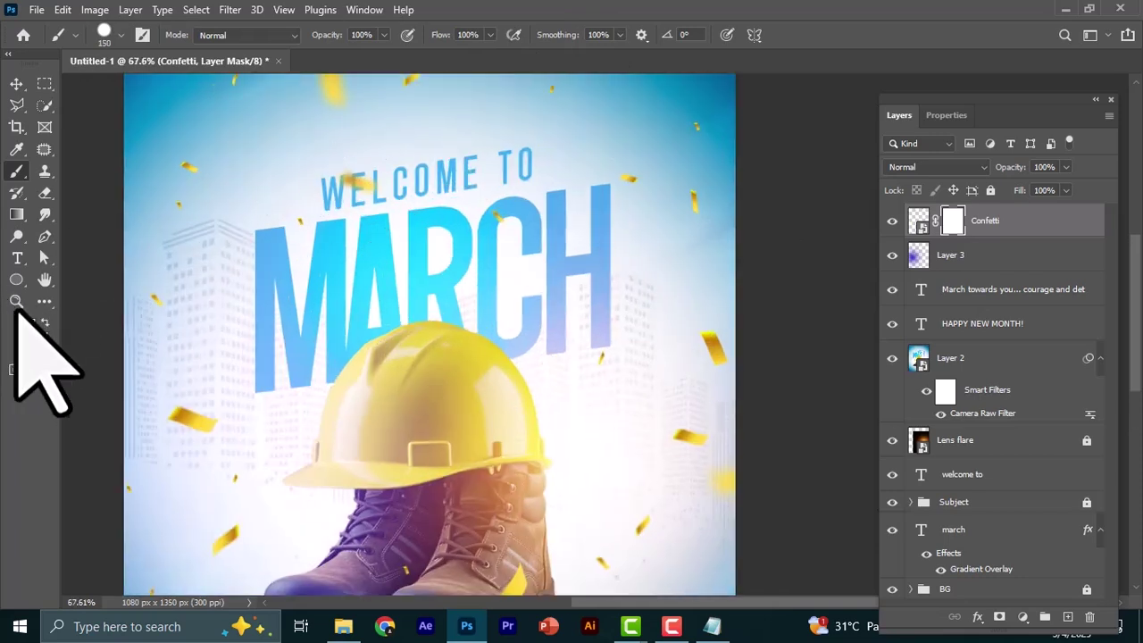
{"action": "scroll", "coordinate": [414, 259], "scroll_direction": "up", "scroll_amount": 2}
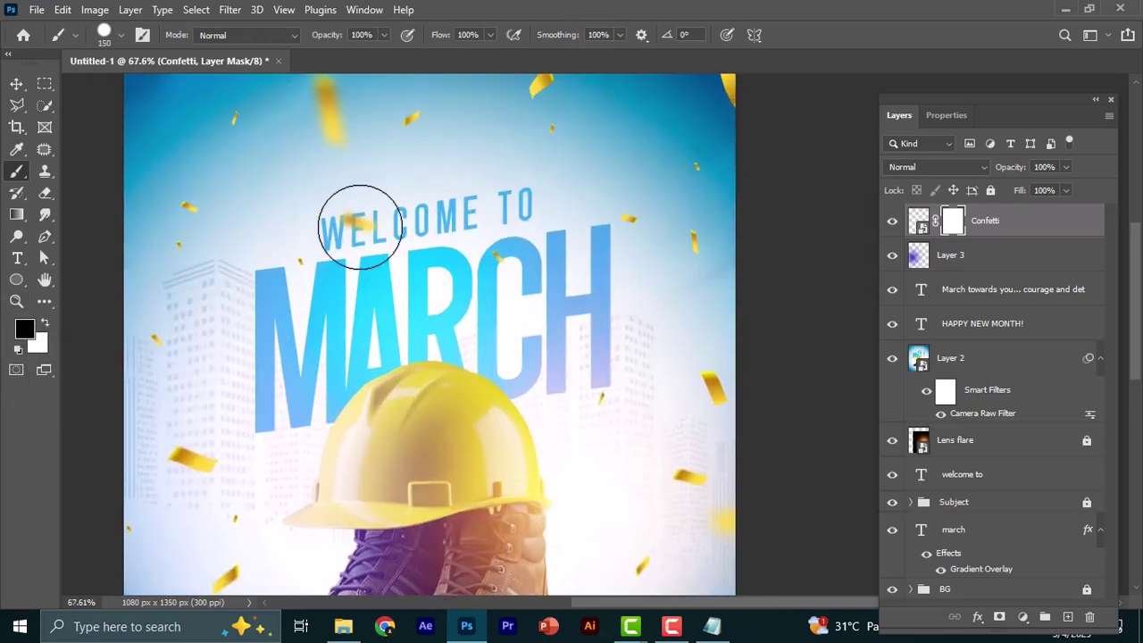
{"action": "left_click_drag", "start_coordinate": [224, 301], "coordinate": [303, 262]}
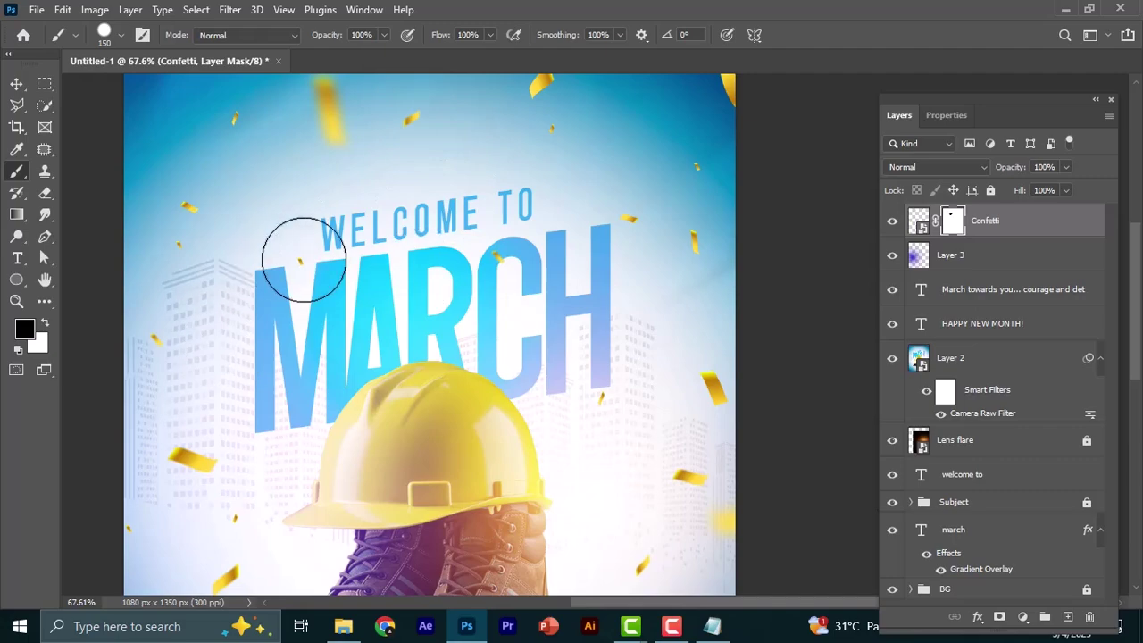